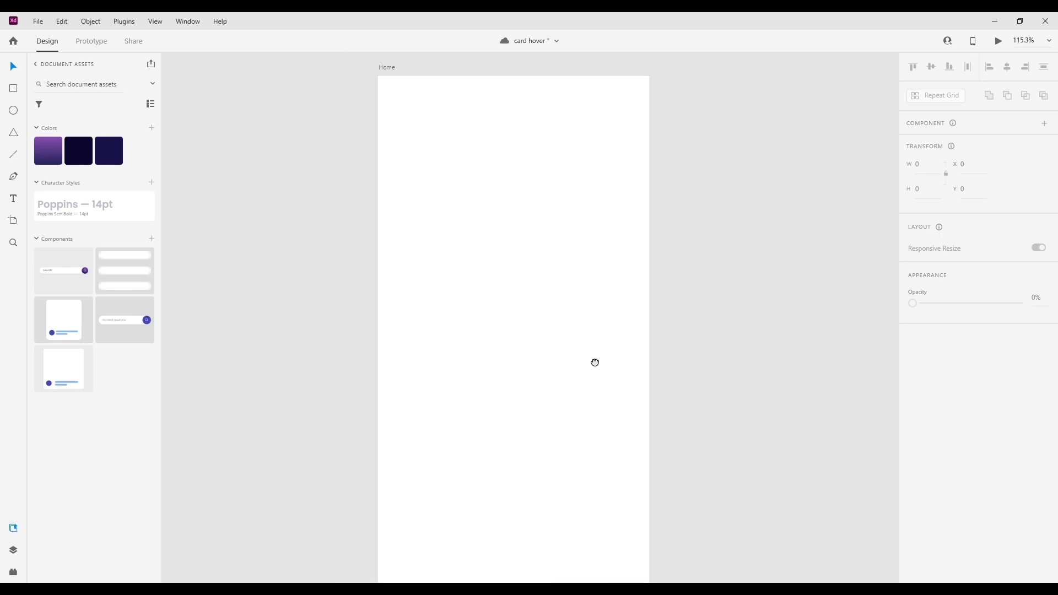
Fill the Home artboard with the purple-to-dark-blue gradient from the document colors
{"action": "left_click", "coordinate": [418, 99]}
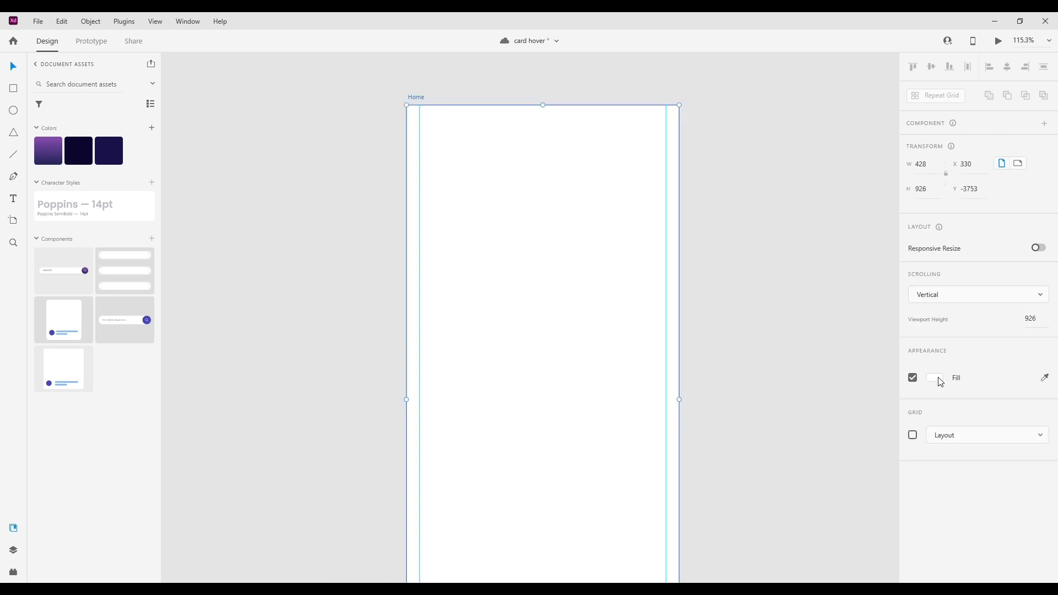
{"action": "left_click", "coordinate": [53, 154]}
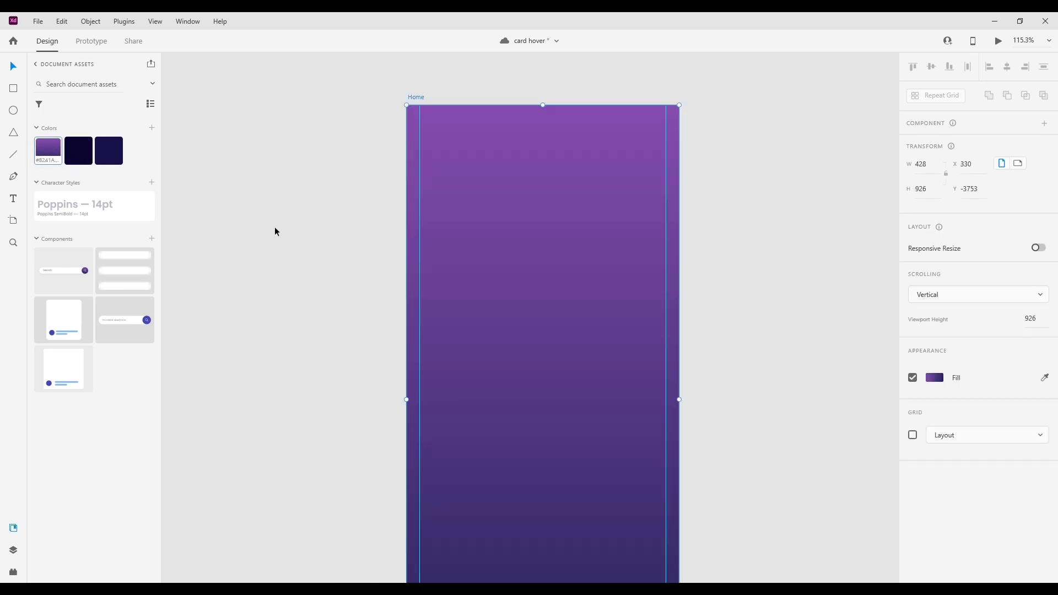
{"action": "left_click", "coordinate": [722, 199]}
{"action": "scroll", "coordinate": [722, 199], "scroll_direction": "down", "scroll_amount": 2}
{"action": "scroll", "coordinate": [733, 231], "scroll_direction": "up", "scroll_amount": 3}
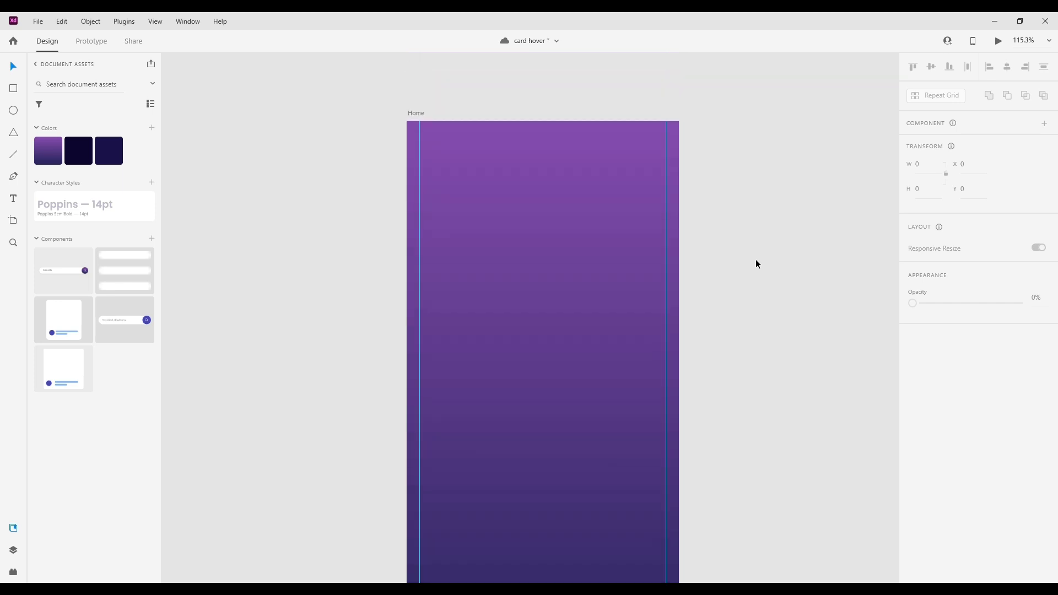
Draw a 428 × 926 rectangle covering the whole Home artboard and turn off its border
{"action": "scroll", "coordinate": [758, 315], "scroll_direction": "down", "scroll_amount": 3}
{"action": "left_click_drag", "start_coordinate": [745, 318], "coordinate": [675, 276]}
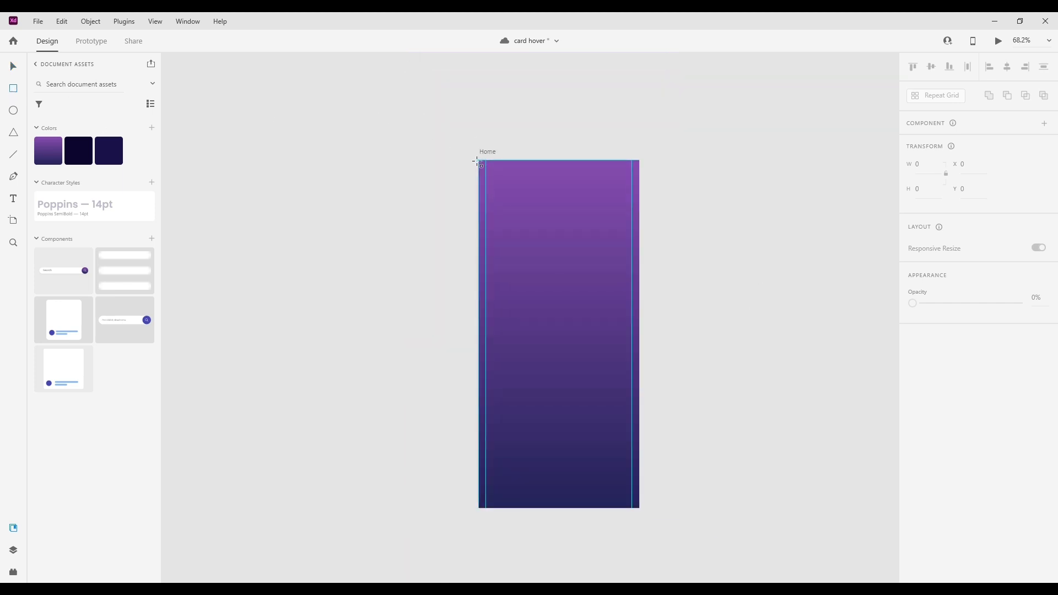
{"action": "left_click_drag", "start_coordinate": [478, 160], "coordinate": [639, 508]}
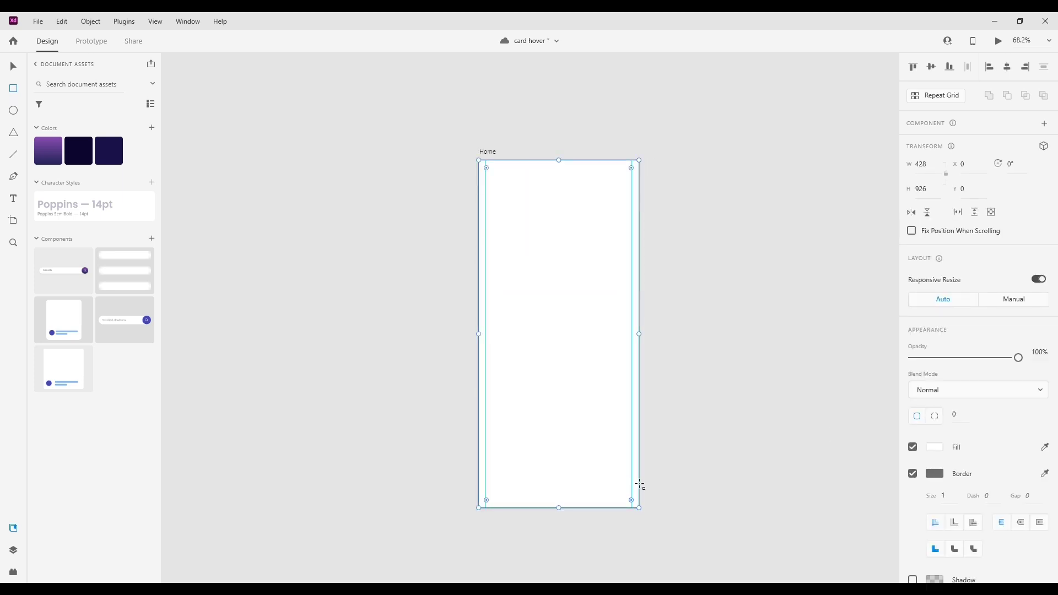
{"action": "left_click", "coordinate": [912, 475]}
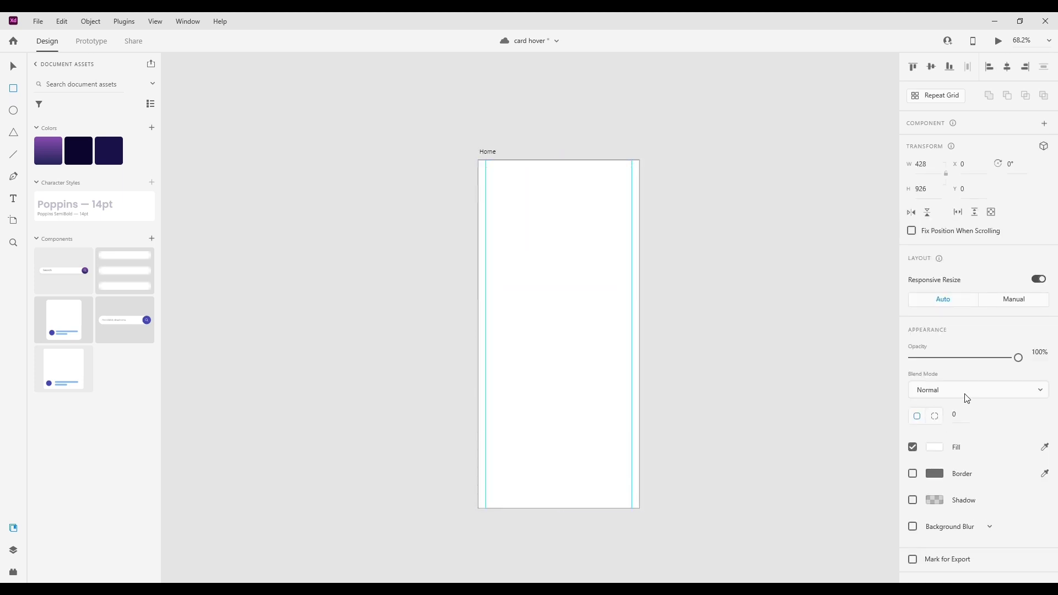
Set the full-artboard rectangle's fill to light grey #ECECEC
{"action": "left_click", "coordinate": [936, 454]}
{"action": "left_click", "coordinate": [770, 389]}
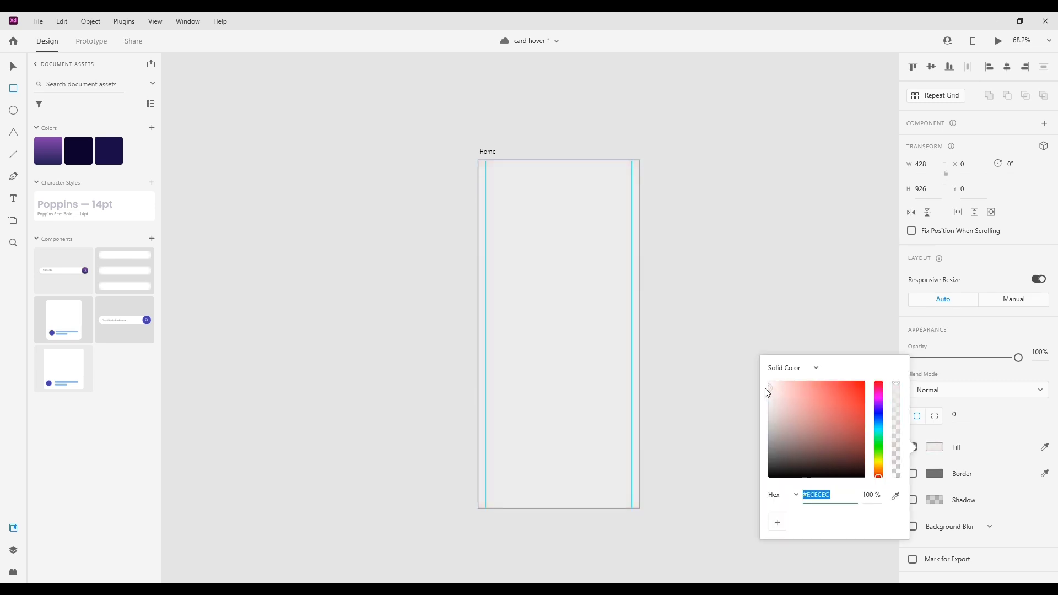
{"action": "left_click", "coordinate": [735, 364]}
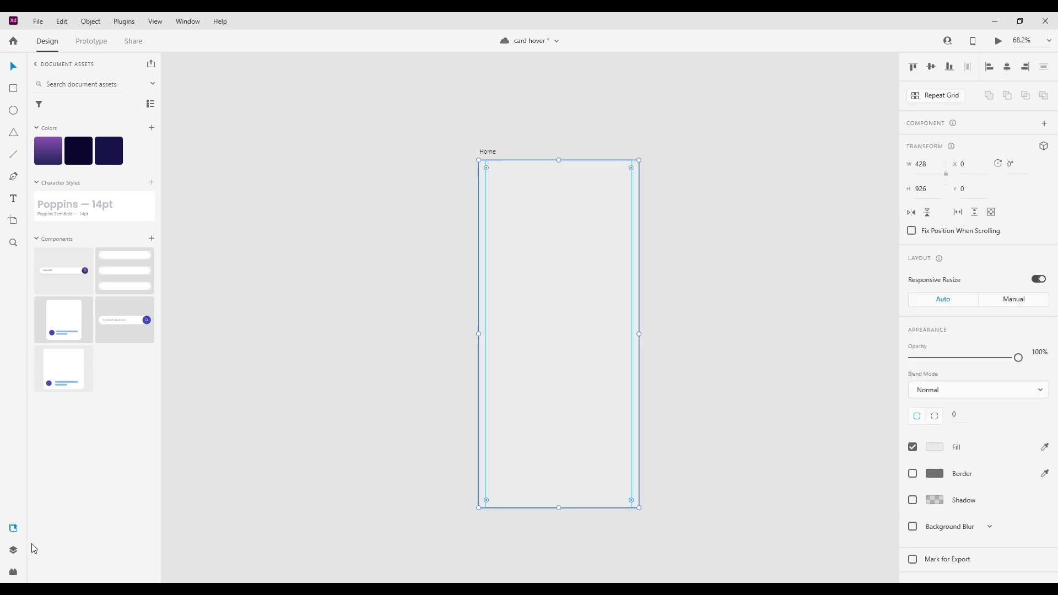
Rename the full-artboard rectangle's layer to "background" and lock it
{"action": "left_click", "coordinate": [16, 548]}
{"action": "double_click", "coordinate": [77, 107]}
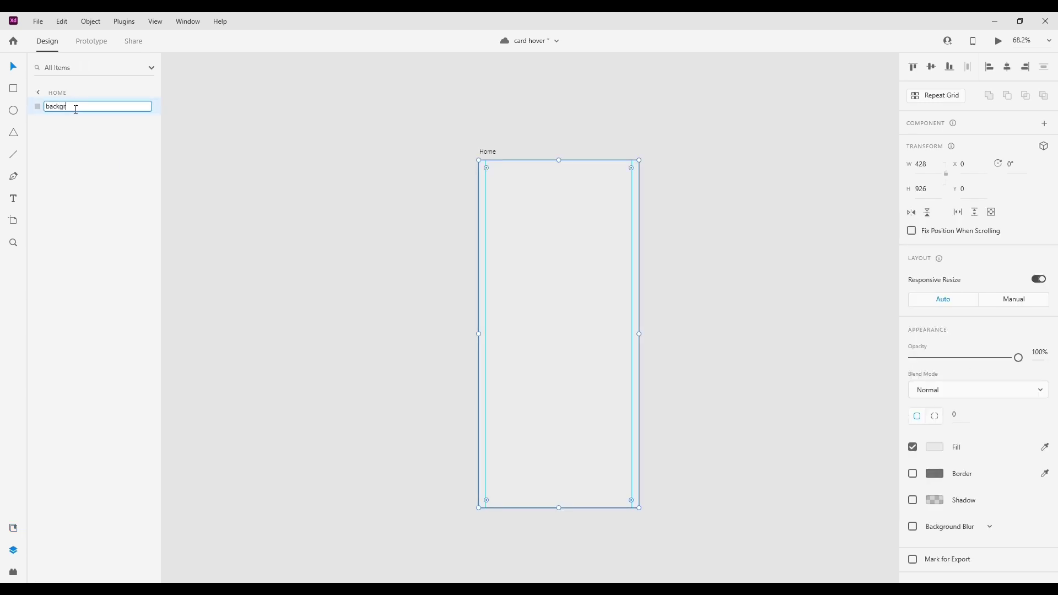
{"action": "type", "text": "background"}
{"action": "key", "text": "Return"}
{"action": "key", "text": "Delete"}
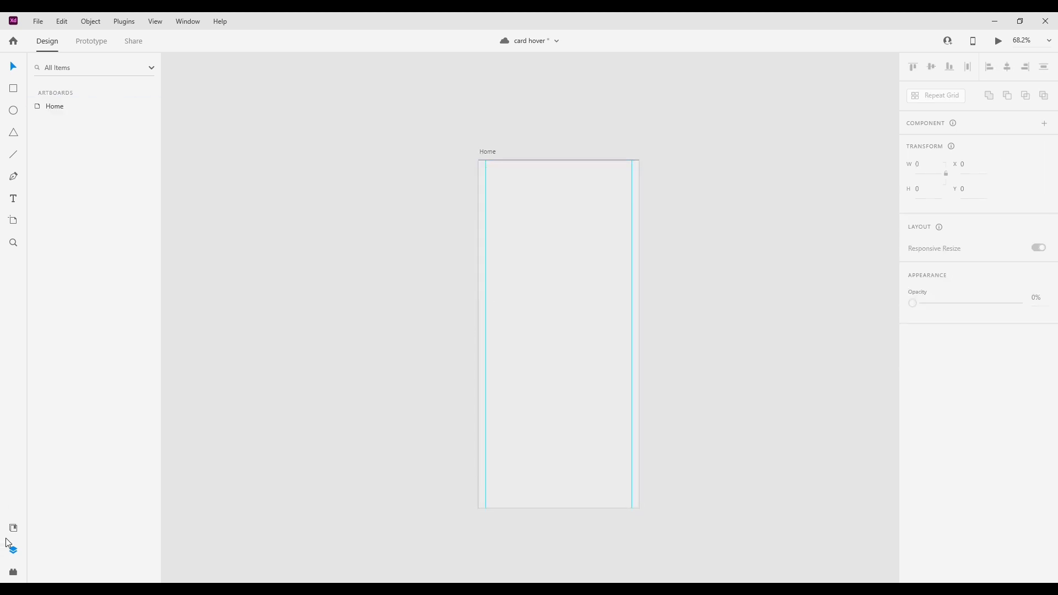
Place an instance of the Menu component in the artboard's upper-left corner on the margin guide, at X 20, Y 32
{"action": "left_click", "coordinate": [14, 532]}
{"action": "scroll", "coordinate": [620, 300], "scroll_direction": "up", "scroll_amount": 2}
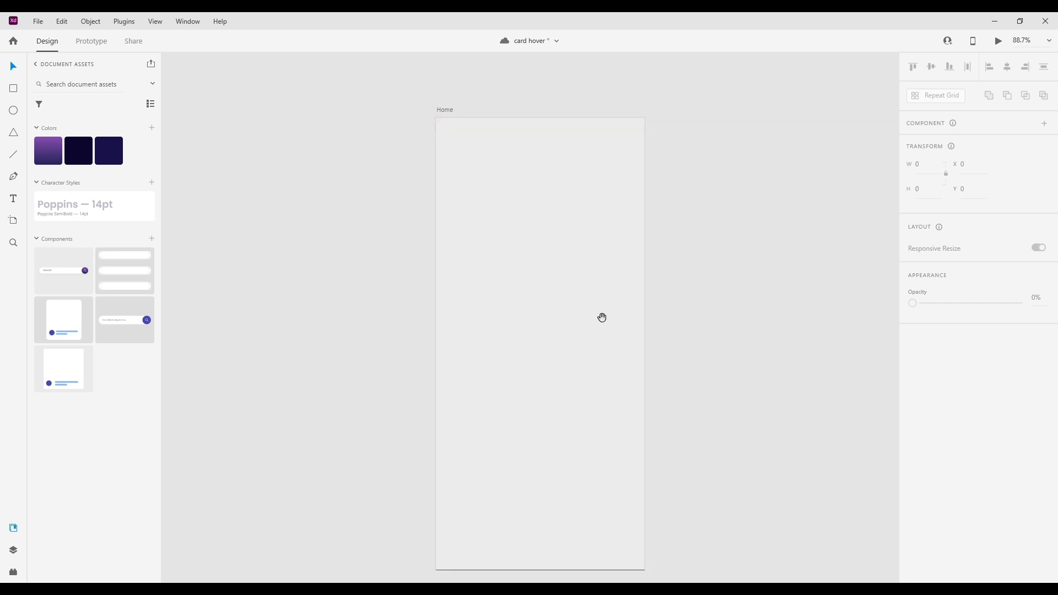
{"action": "left_click_drag", "start_coordinate": [592, 312], "coordinate": [512, 341]}
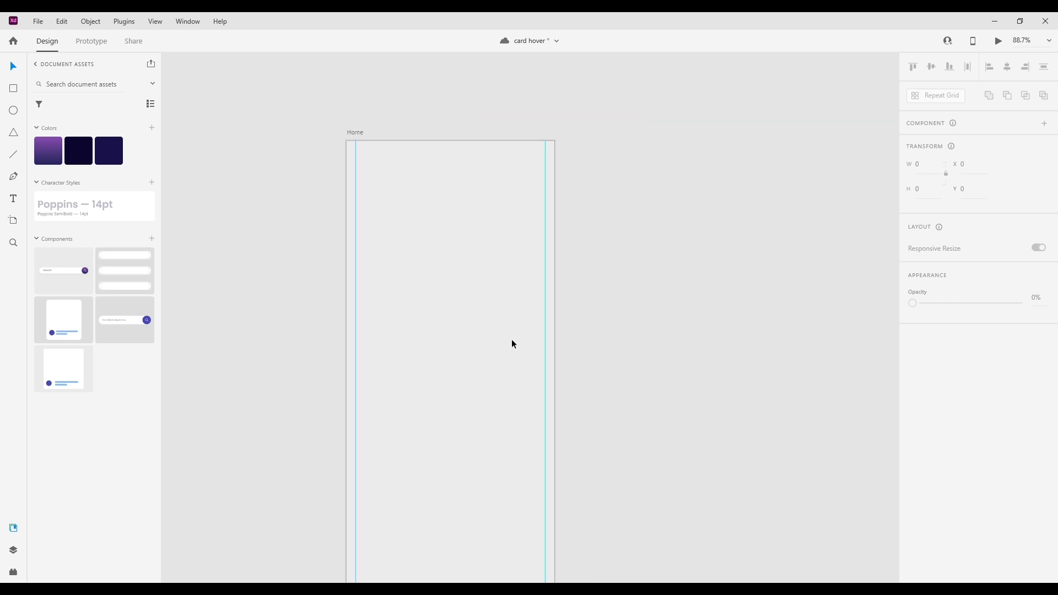
{"action": "left_click_drag", "start_coordinate": [183, 265], "coordinate": [362, 175]}
{"action": "left_click", "coordinate": [563, 247]}
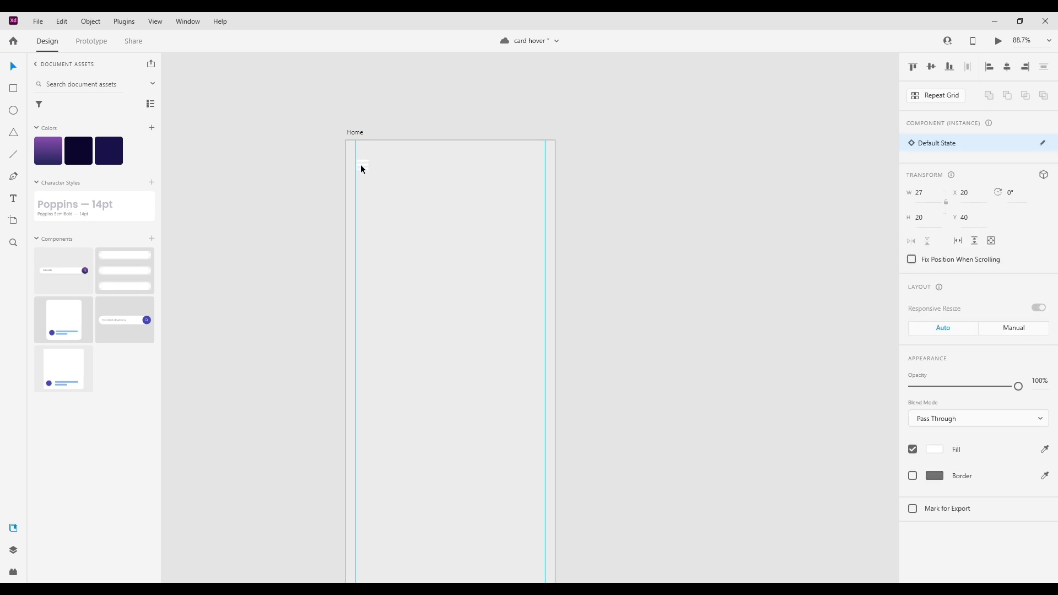
{"action": "left_click", "coordinate": [522, 199]}
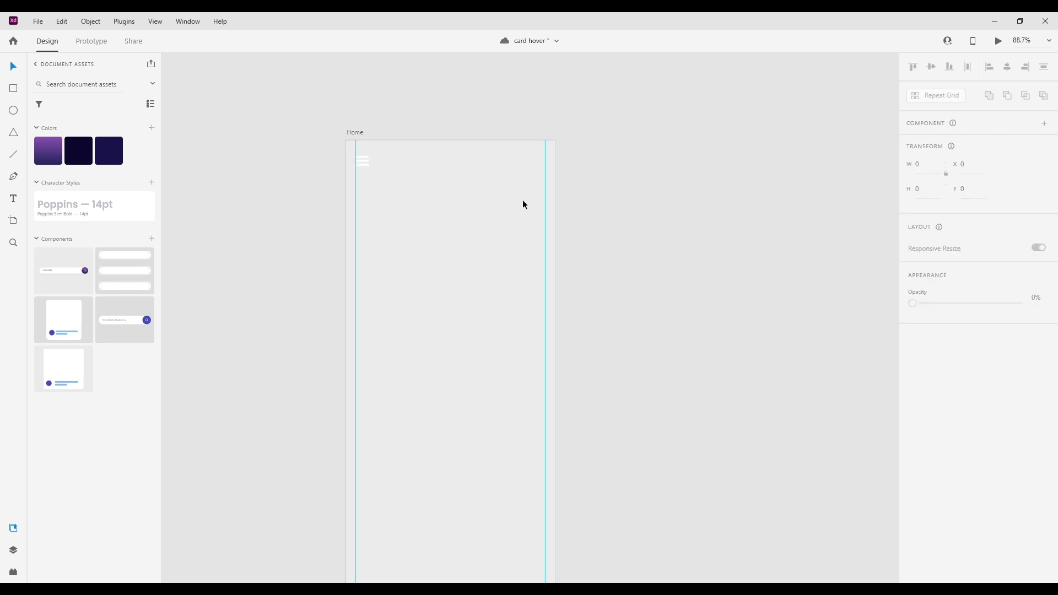
{"action": "scroll", "coordinate": [358, 167], "scroll_direction": "up", "scroll_amount": 5}
{"action": "scroll", "coordinate": [358, 167], "scroll_direction": "down", "scroll_amount": 4}
{"action": "left_click", "coordinate": [365, 159]}
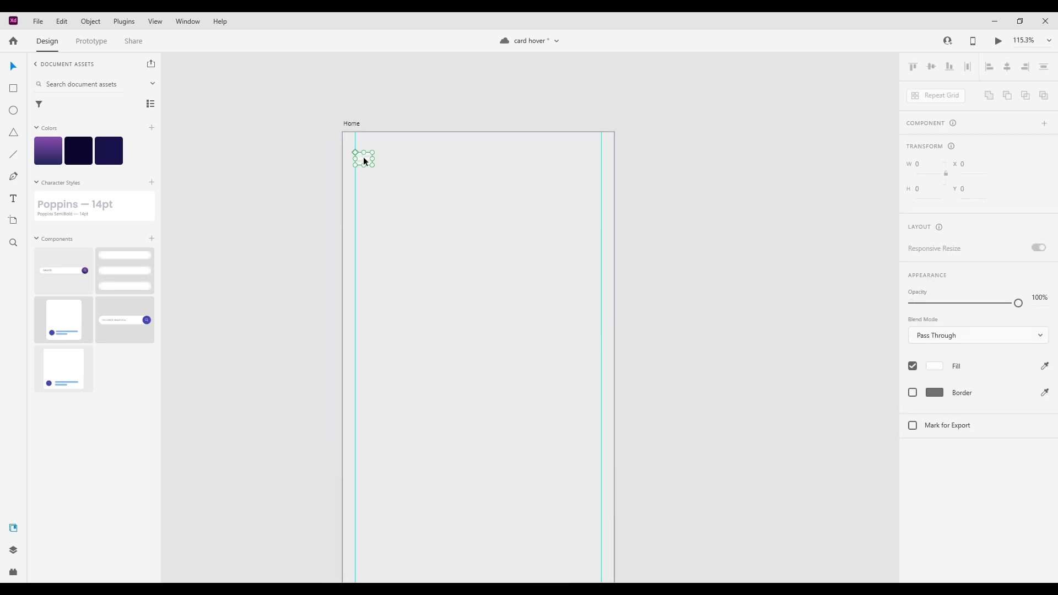
Insert the Feather "user" icon at size 36 onto the Home artboard using the Icons 4 Design plugin
{"action": "left_click", "coordinate": [13, 572]}
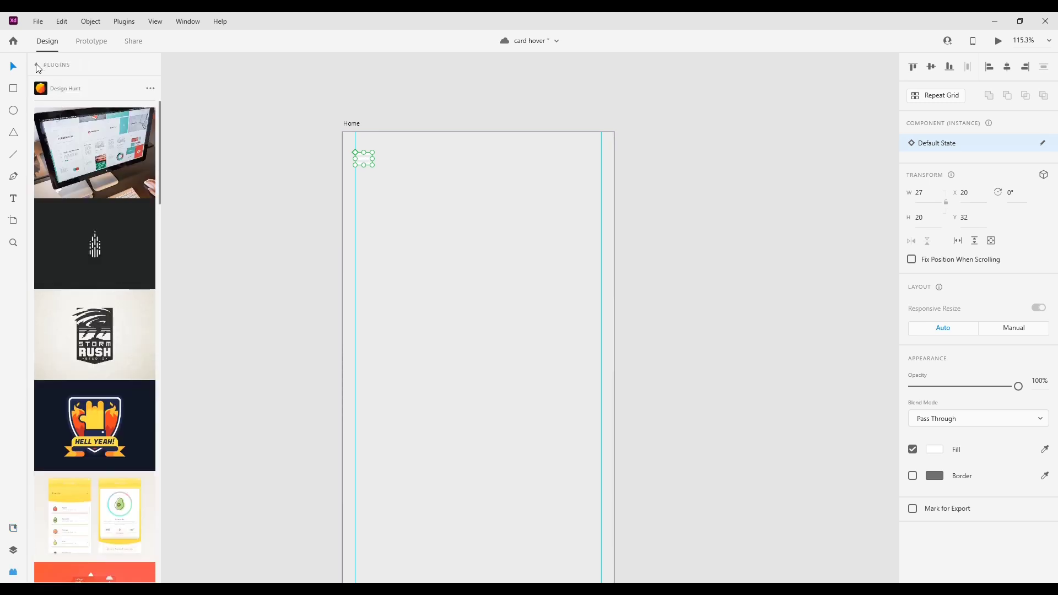
{"action": "left_click", "coordinate": [37, 65]}
{"action": "left_click", "coordinate": [63, 106]}
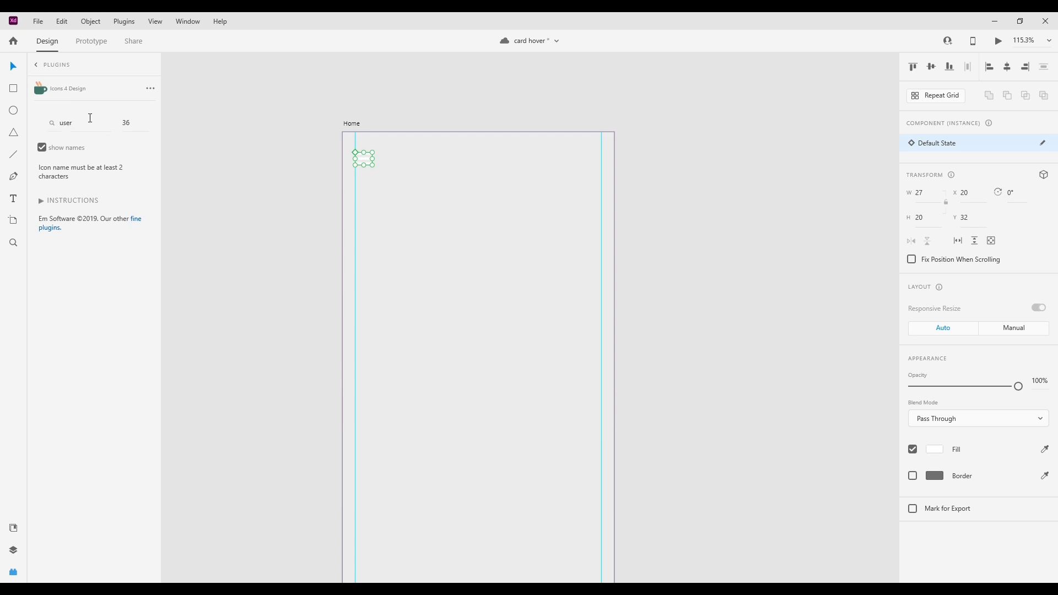
{"action": "scroll", "coordinate": [111, 432], "scroll_direction": "down", "scroll_amount": 5}
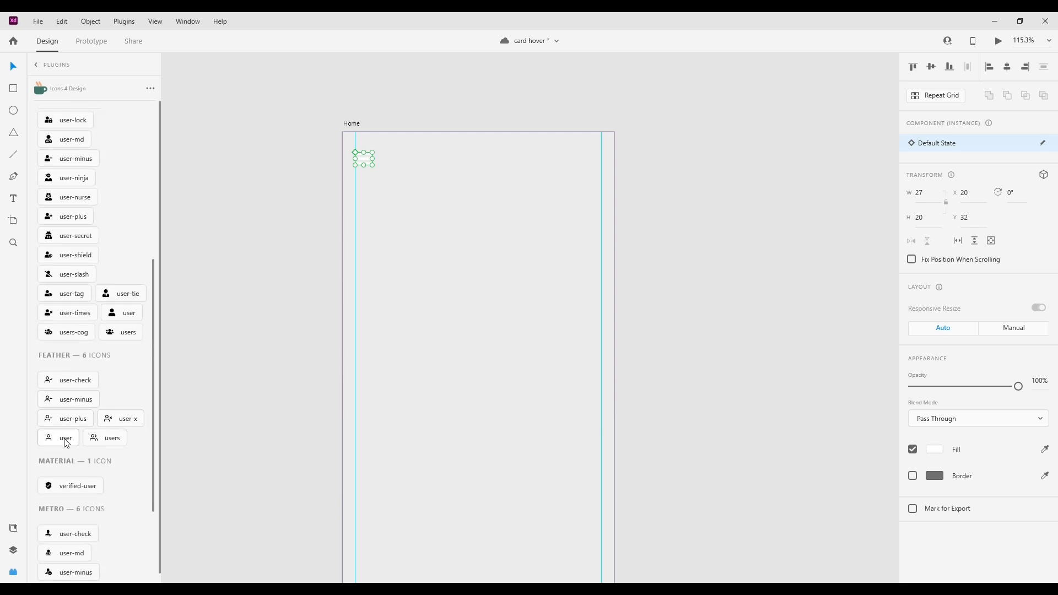
{"action": "left_click", "coordinate": [65, 440]}
{"action": "left_click", "coordinate": [72, 440]}
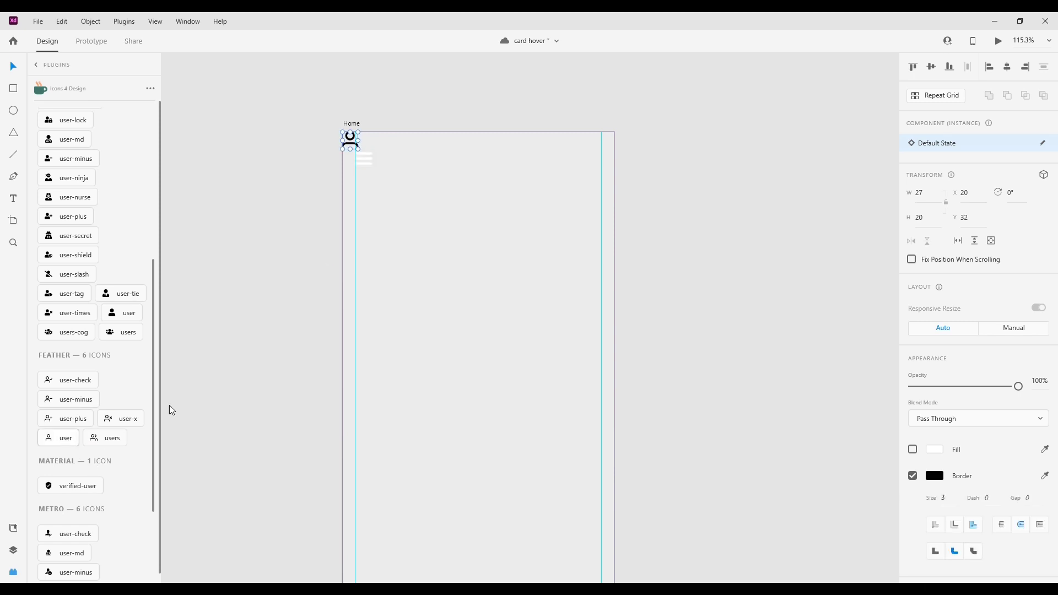
{"action": "left_click", "coordinate": [295, 250]}
{"action": "left_click", "coordinate": [351, 144]}
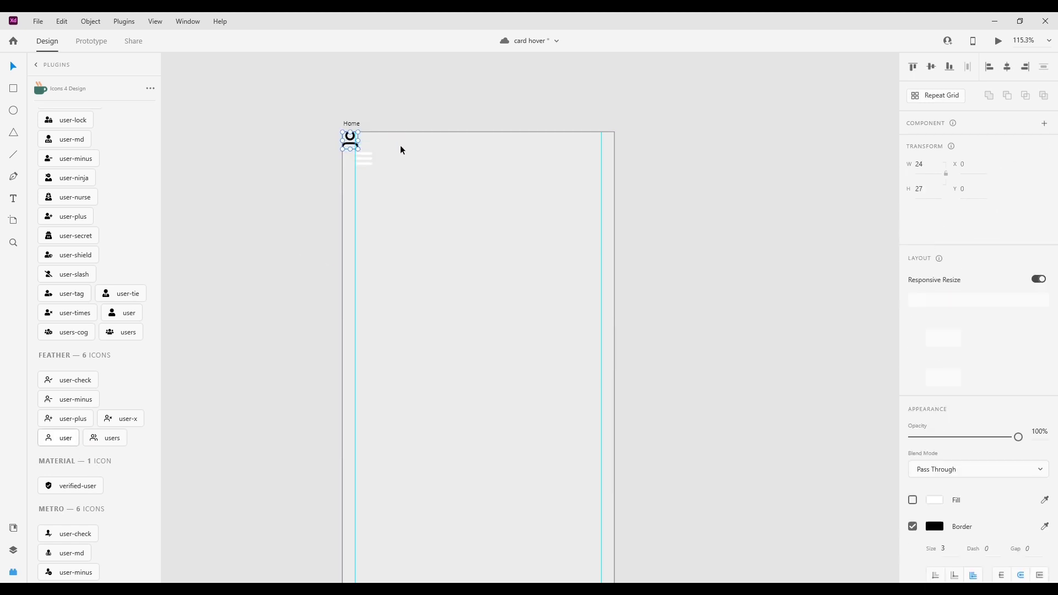
{"action": "left_click", "coordinate": [434, 144]}
Scale the user icon to 14.84 × 16.7 beside the menu icon and set its border size to 2
{"action": "scroll", "coordinate": [435, 144], "scroll_direction": "up", "scroll_amount": 6}
{"action": "left_click_drag", "start_coordinate": [198, 153], "coordinate": [326, 156]}
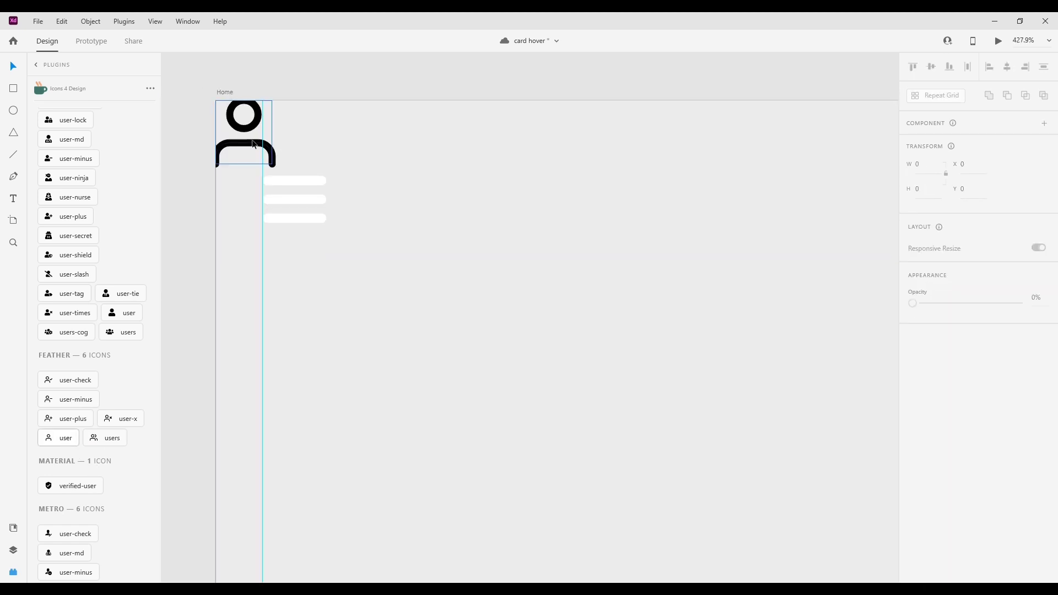
{"action": "left_click_drag", "start_coordinate": [256, 147], "coordinate": [370, 221]}
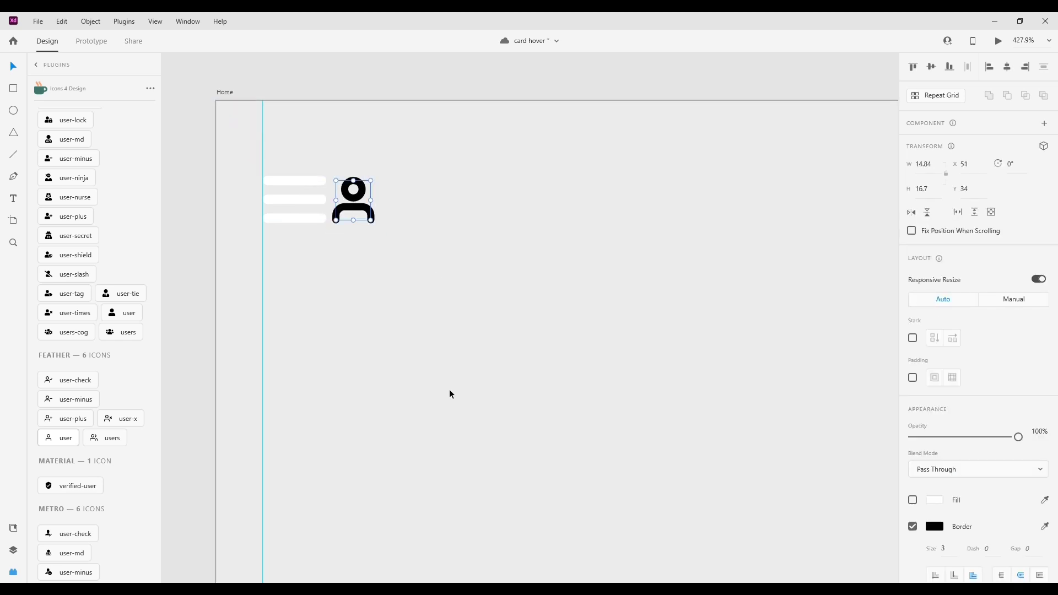
{"action": "left_click", "coordinate": [949, 553]}
{"action": "type", "text": "2"}
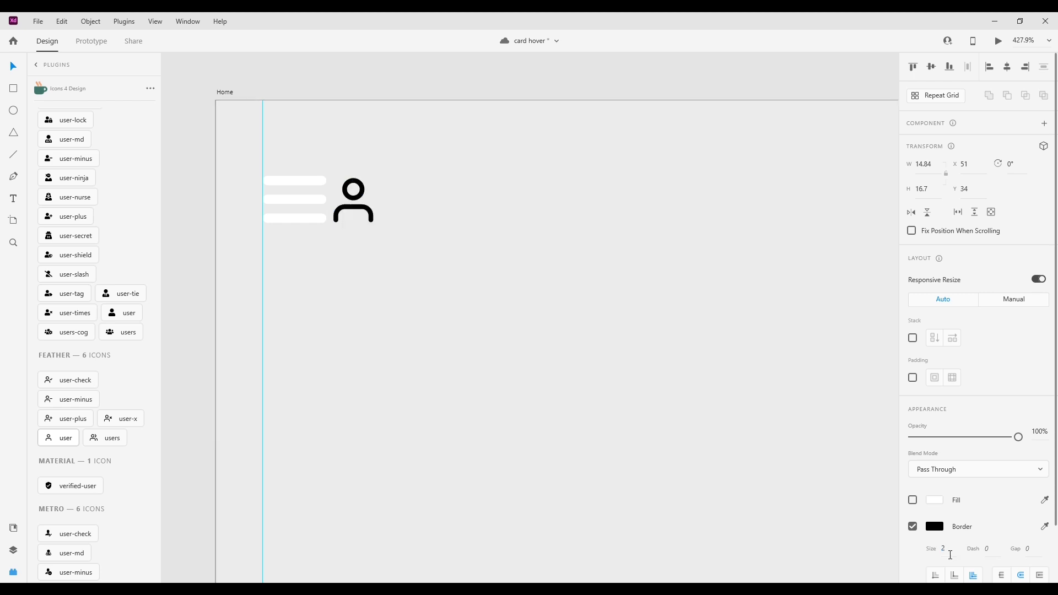
{"action": "left_click", "coordinate": [647, 308]}
Move the user icon across to the artboard's right margin guide, at X 393.16, Y 34
{"action": "scroll", "coordinate": [647, 308], "scroll_direction": "down", "scroll_amount": 2}
{"action": "left_click_drag", "start_coordinate": [711, 346], "coordinate": [532, 316]}
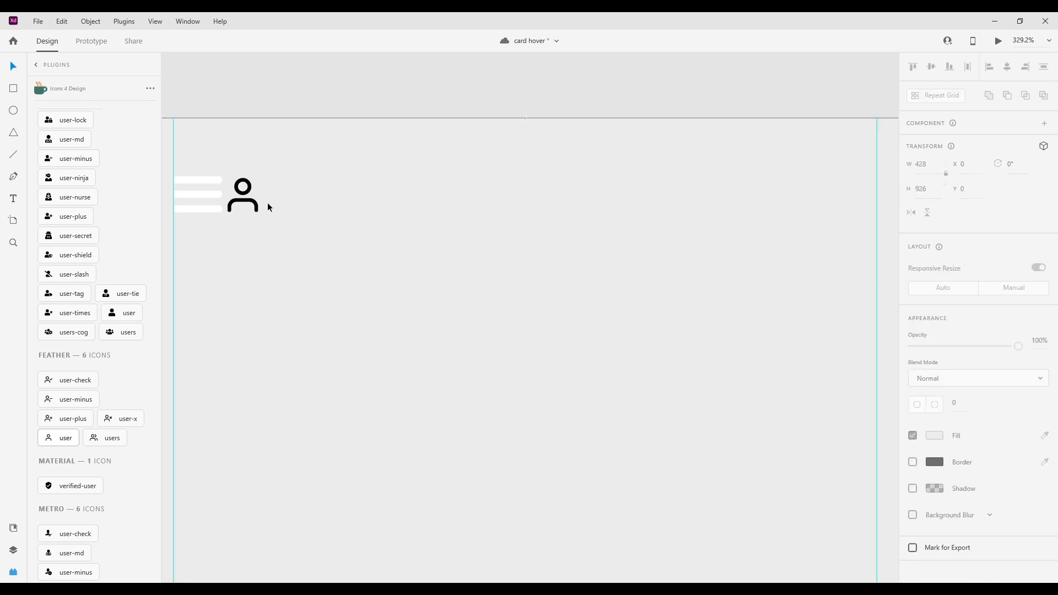
{"action": "left_click_drag", "start_coordinate": [255, 205], "coordinate": [764, 226]}
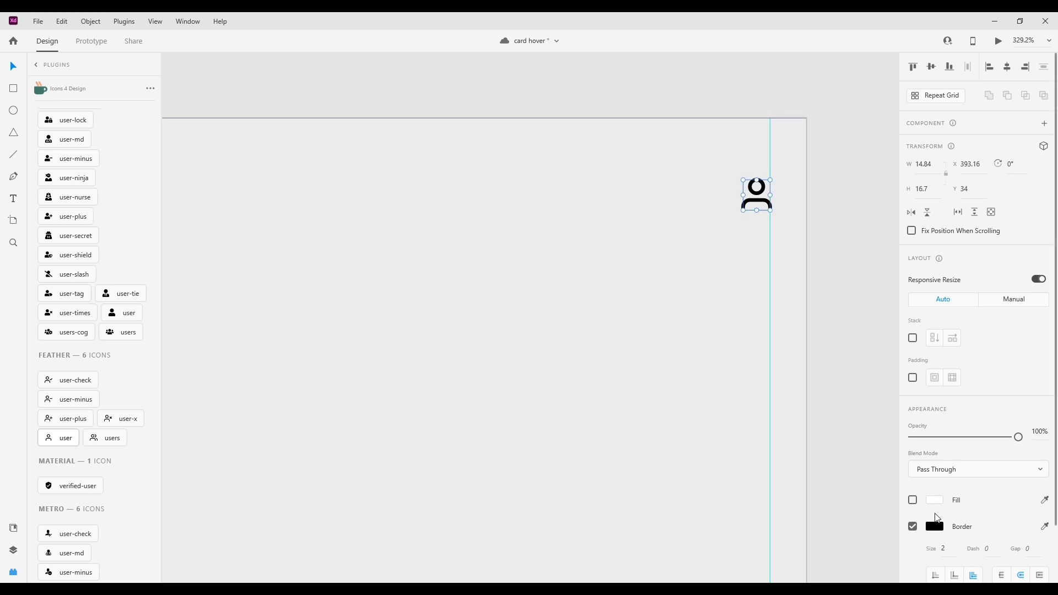
Try to apply the purple gradient from the document colors to the user icon
{"action": "left_click", "coordinate": [936, 530]}
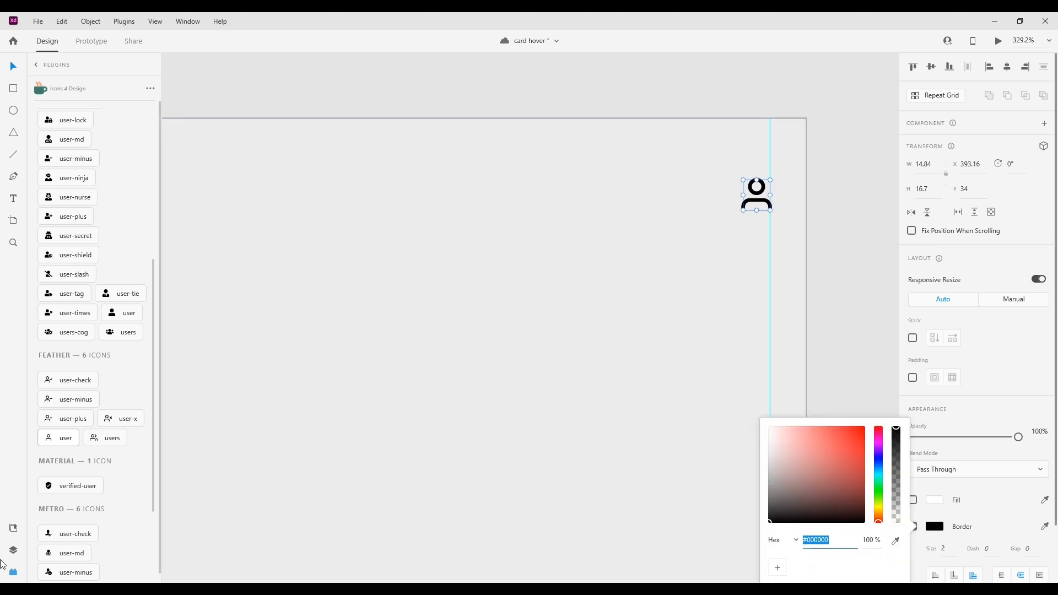
{"action": "left_click", "coordinate": [13, 528]}
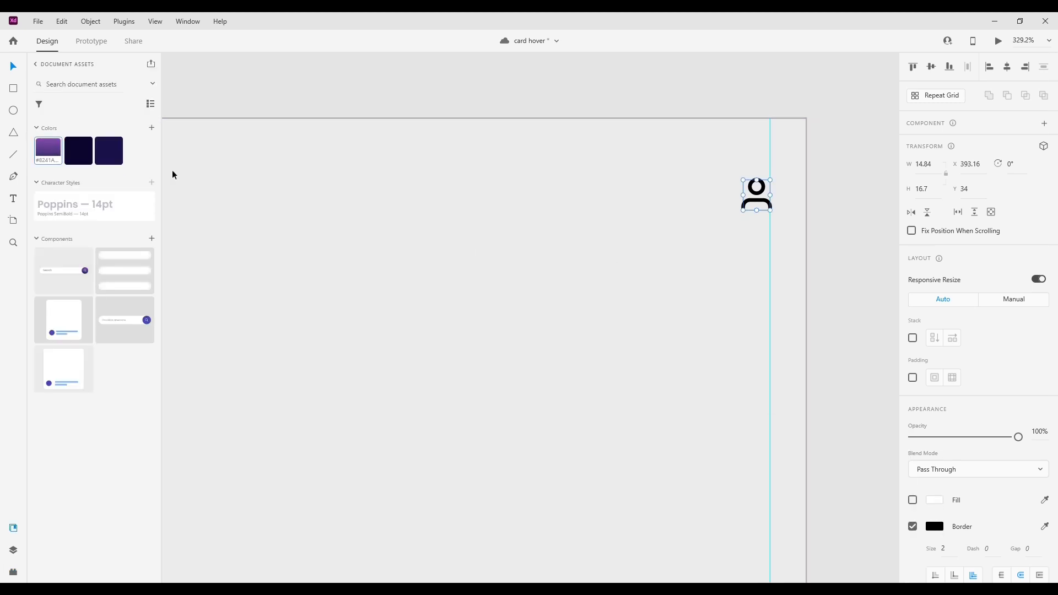
{"action": "right_click", "coordinate": [43, 153]}
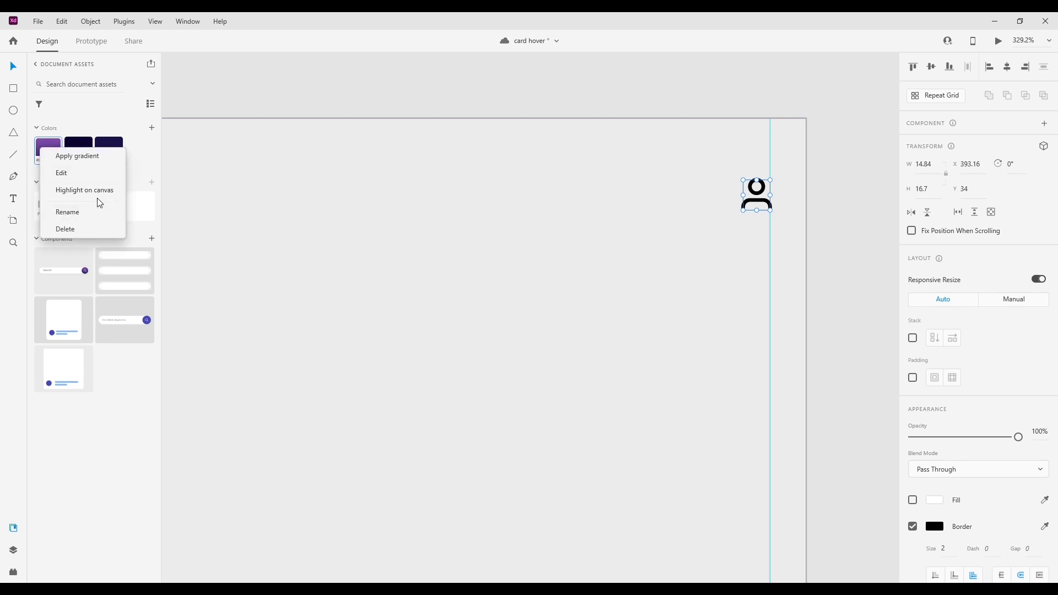
{"action": "left_click", "coordinate": [331, 239]}
{"action": "left_click", "coordinate": [331, 239]}
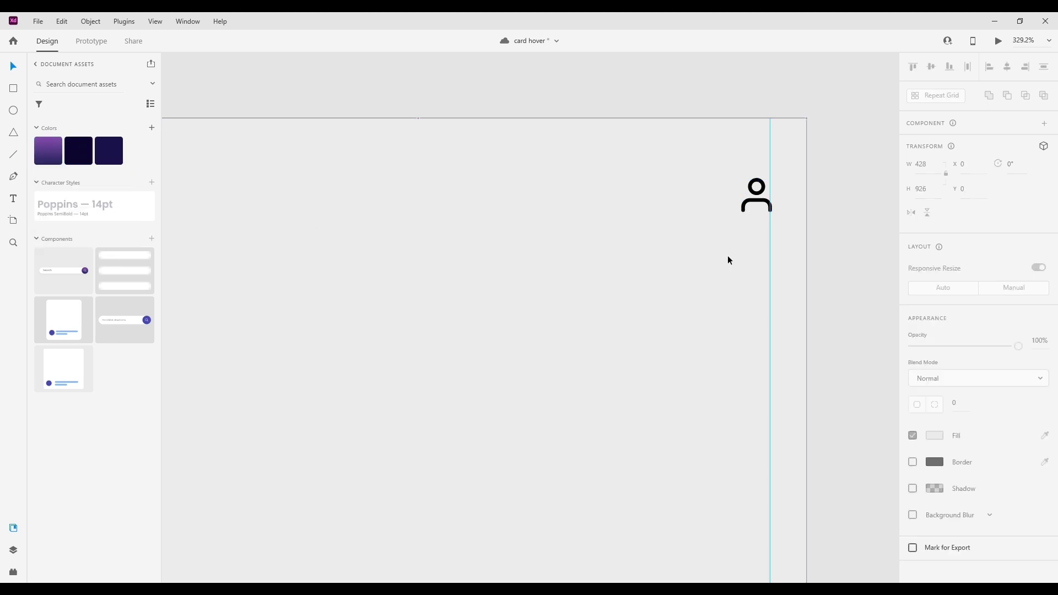
{"action": "left_click", "coordinate": [764, 203]}
{"action": "right_click", "coordinate": [48, 150]}
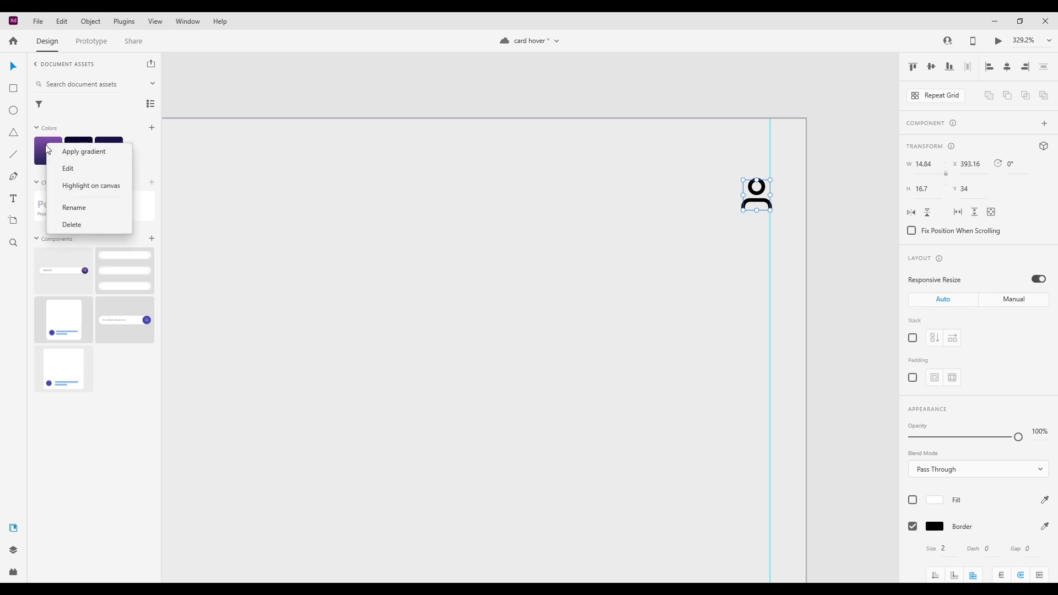
{"action": "left_click", "coordinate": [68, 153]}
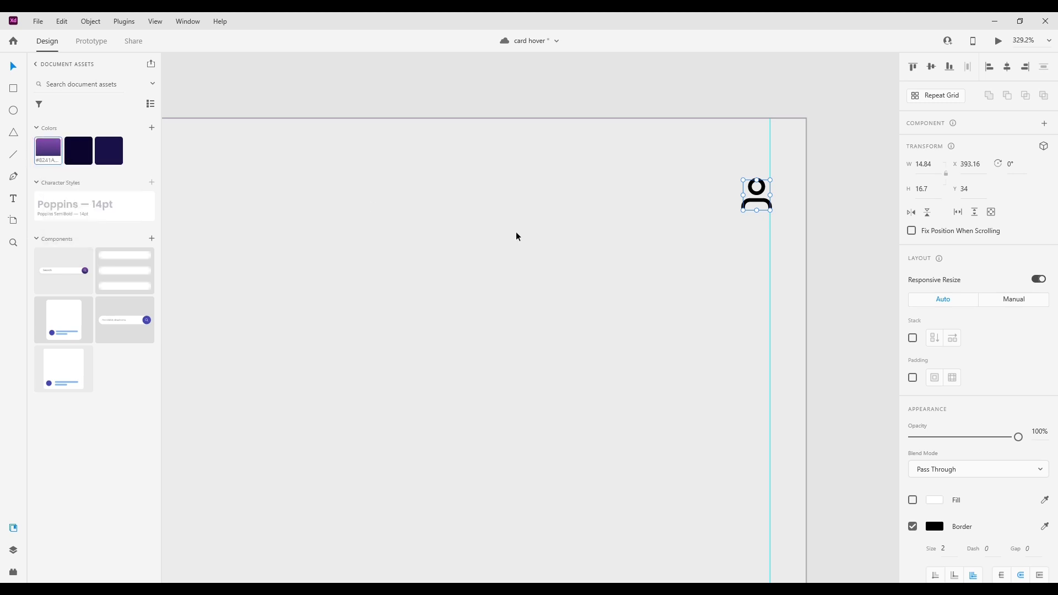
{"action": "left_click", "coordinate": [516, 236]}
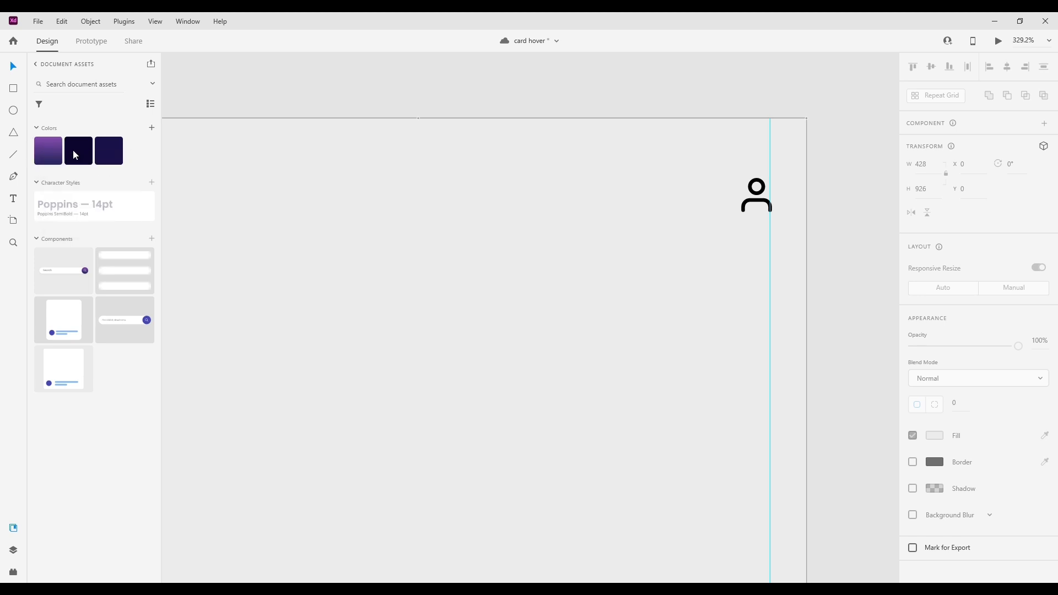
Switch the document assets to list view with names and reselect the user icon
{"action": "right_click", "coordinate": [75, 150]}
{"action": "right_click", "coordinate": [41, 150]}
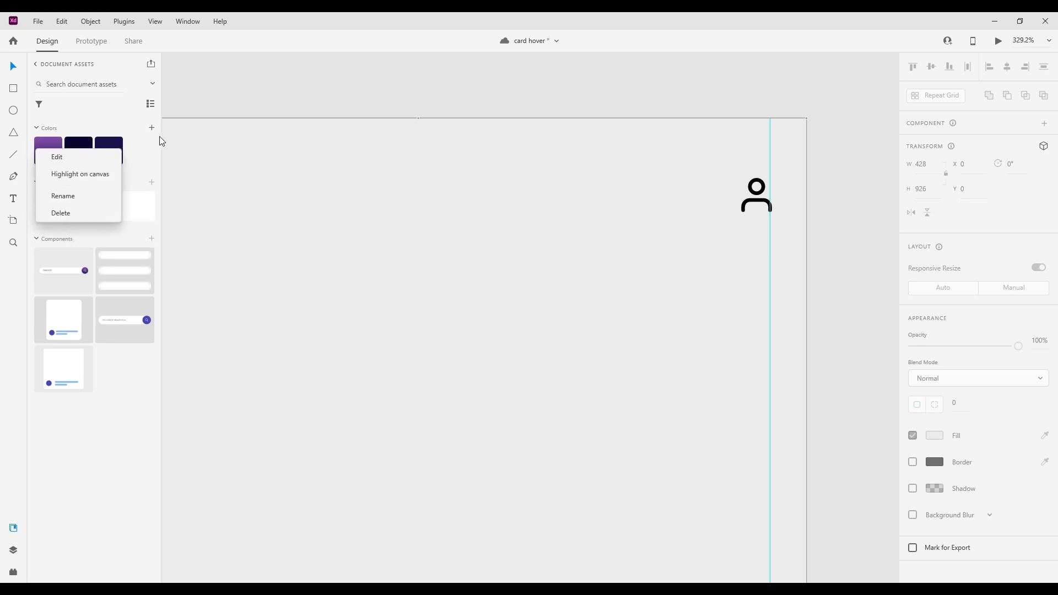
{"action": "left_click", "coordinate": [150, 106]}
{"action": "left_click", "coordinate": [151, 105]}
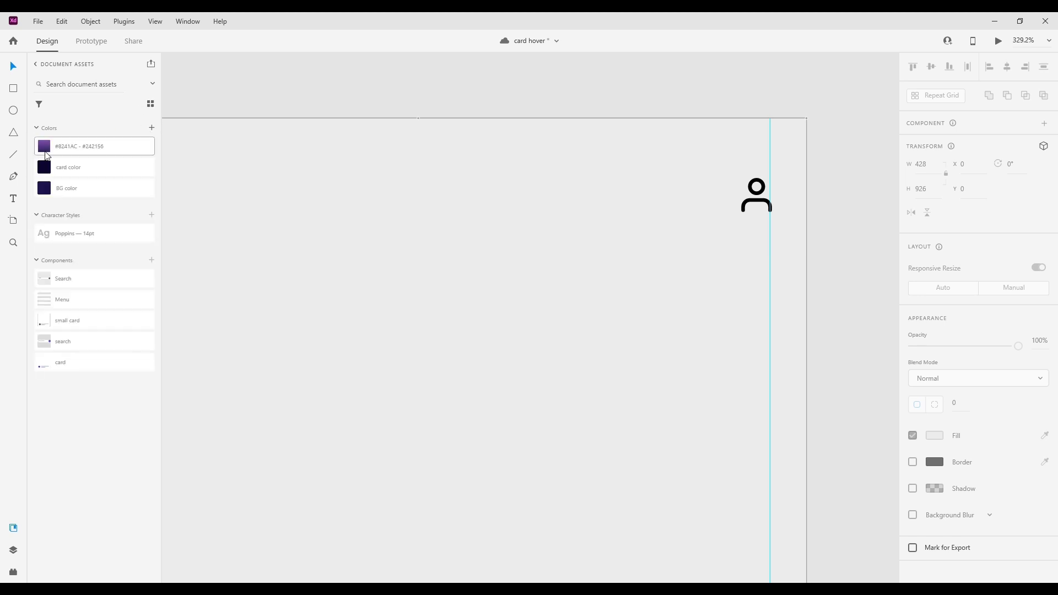
{"action": "right_click", "coordinate": [50, 144]}
{"action": "left_click", "coordinate": [786, 233]}
{"action": "left_click", "coordinate": [762, 202]}
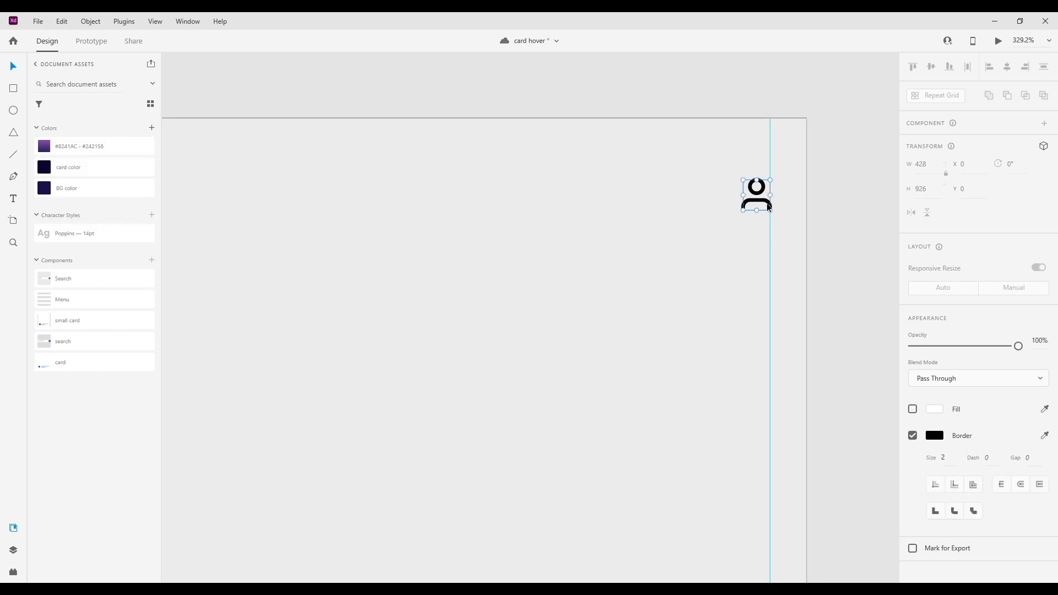
Change the user icon's border color from black to a dark blue
{"action": "left_click", "coordinate": [938, 530]}
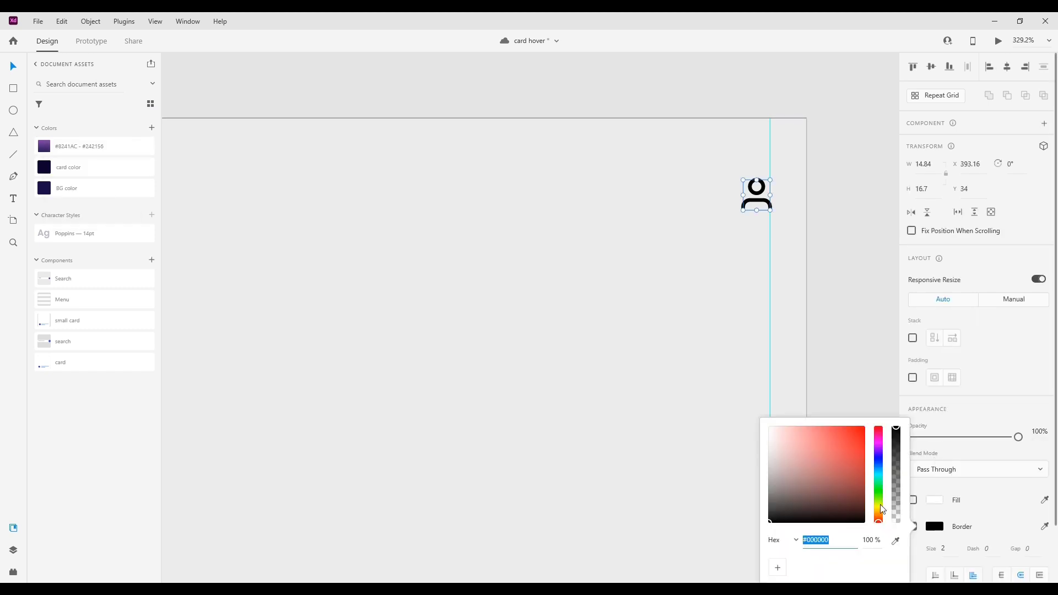
{"action": "left_click_drag", "start_coordinate": [880, 475], "coordinate": [863, 457]}
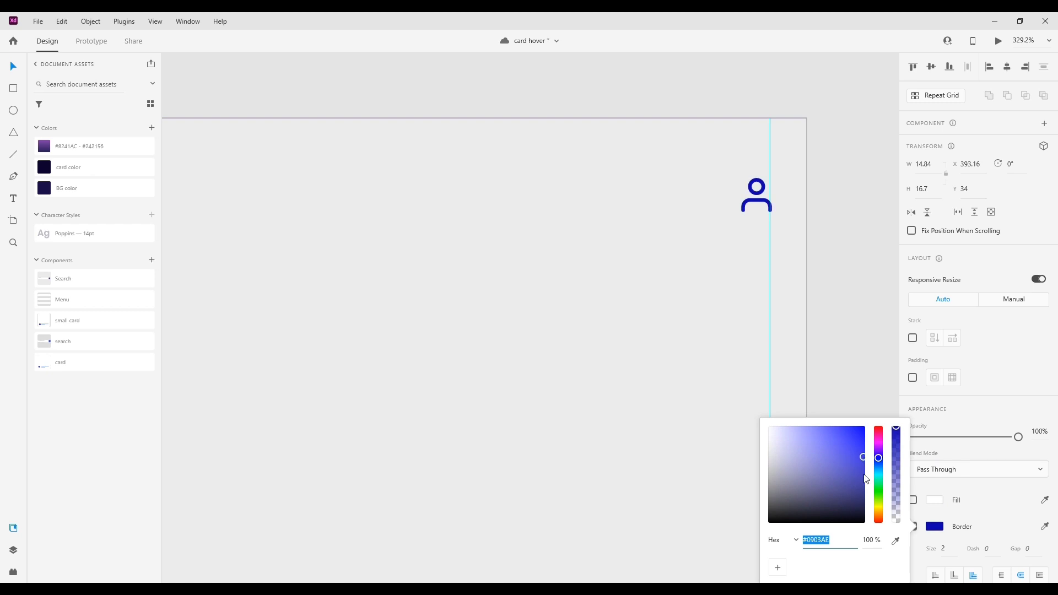
{"action": "left_click", "coordinate": [864, 366]}
Fill the menu icon with the #8241AC - #242156 gradient from the document colors
{"action": "scroll", "coordinate": [711, 316], "scroll_direction": "down", "scroll_amount": 3}
{"action": "scroll", "coordinate": [594, 312], "scroll_direction": "left", "scroll_amount": 3}
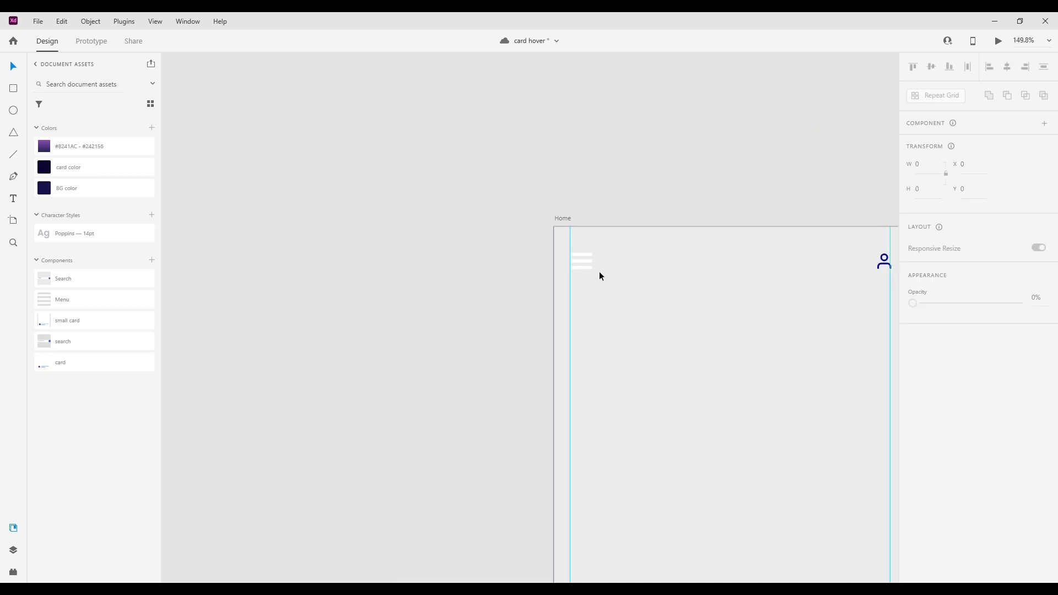
{"action": "scroll", "coordinate": [625, 255], "scroll_direction": "up", "scroll_amount": 3}
{"action": "left_click", "coordinate": [547, 273]}
{"action": "left_click", "coordinate": [546, 276]}
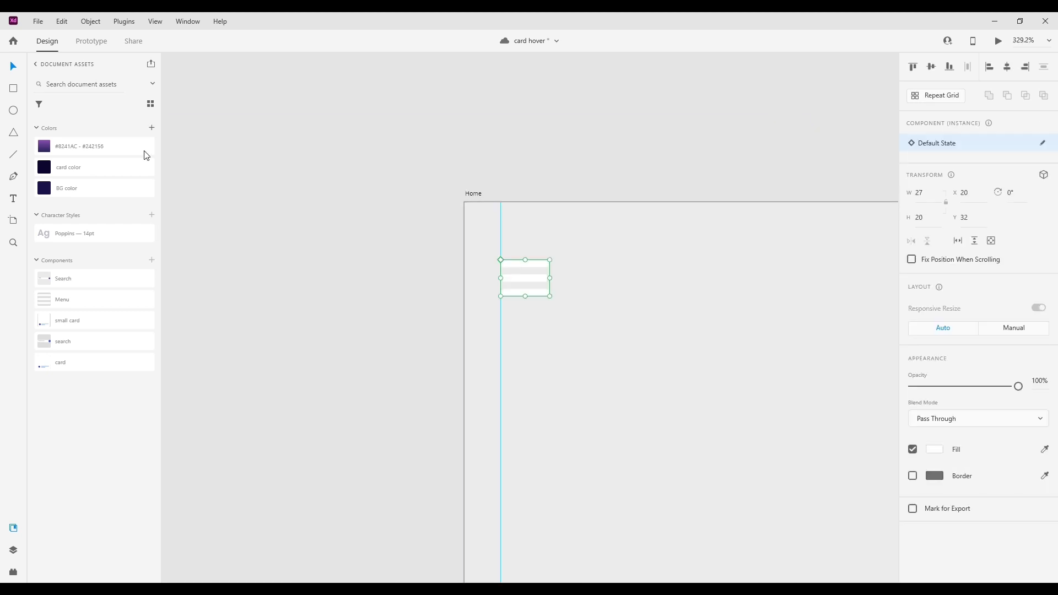
{"action": "left_click", "coordinate": [55, 152]}
{"action": "left_click", "coordinate": [677, 313]}
{"action": "scroll", "coordinate": [685, 313], "scroll_direction": "down", "scroll_amount": 3}
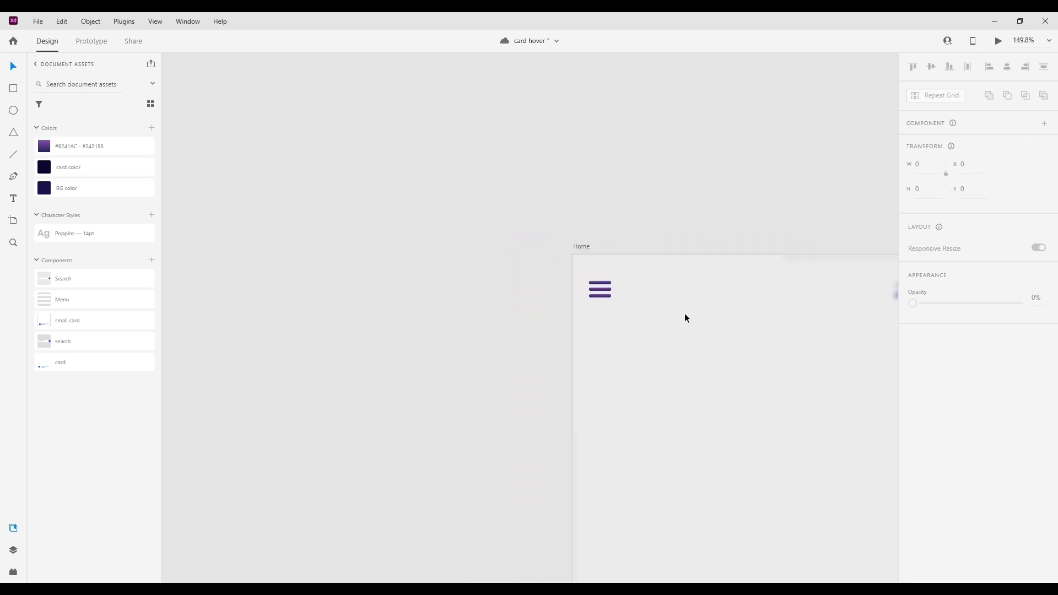
Fill the menu icon with the dark blue sampled from the user icon's border
{"action": "left_click", "coordinate": [610, 291]}
{"action": "scroll", "coordinate": [651, 319], "scroll_direction": "right", "scroll_amount": 4}
{"action": "scroll", "coordinate": [653, 320], "scroll_direction": "up", "scroll_amount": 4}
{"action": "scroll", "coordinate": [530, 253], "scroll_direction": "down", "scroll_amount": 2}
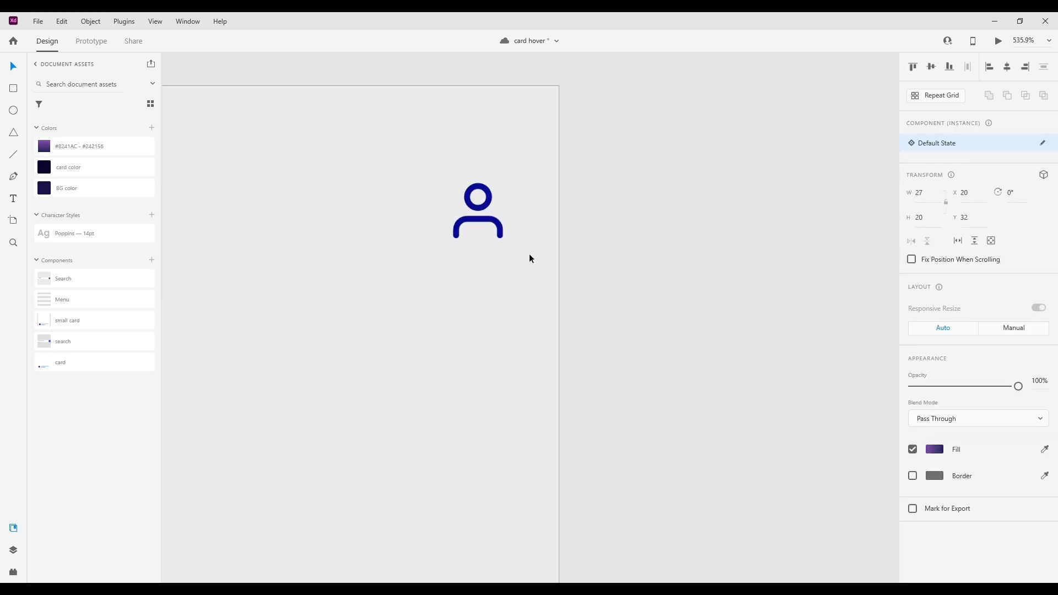
{"action": "scroll", "coordinate": [525, 251], "scroll_direction": "up", "scroll_amount": 5}
{"action": "key", "text": "i"}
{"action": "left_click", "coordinate": [480, 203]}
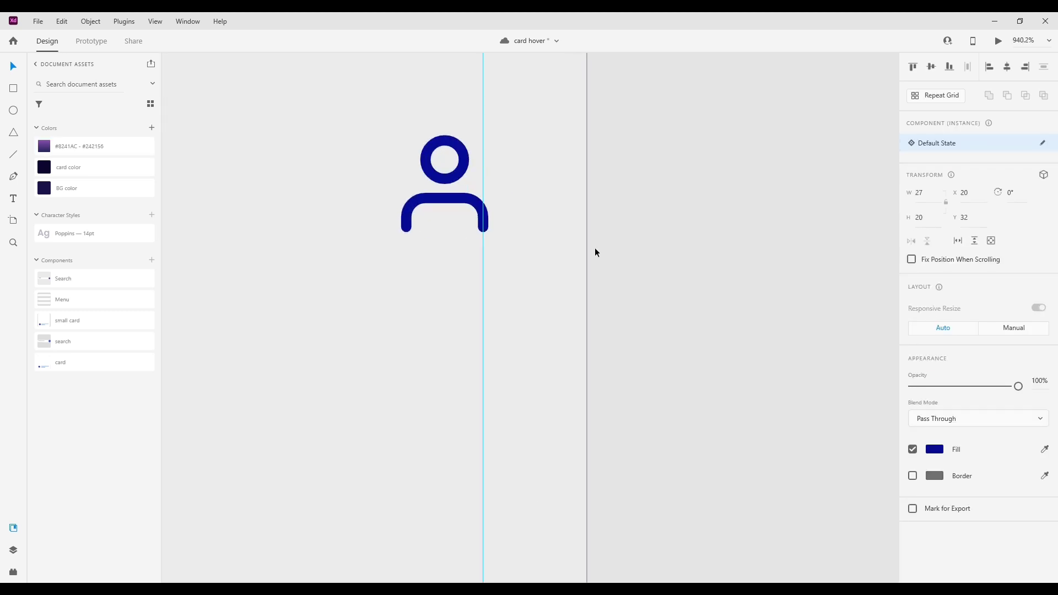
{"action": "left_click", "coordinate": [612, 254]}
Draw a borderless 425 × 145 rectangle along the upper edge of the Home artboard, starting at X 0, Y 0
{"action": "scroll", "coordinate": [616, 259], "scroll_direction": "down", "scroll_amount": 5}
{"action": "left_click_drag", "start_coordinate": [472, 304], "coordinate": [631, 280]}
{"action": "left_click", "coordinate": [590, 283]}
{"action": "scroll", "coordinate": [589, 281], "scroll_direction": "down", "scroll_amount": 2}
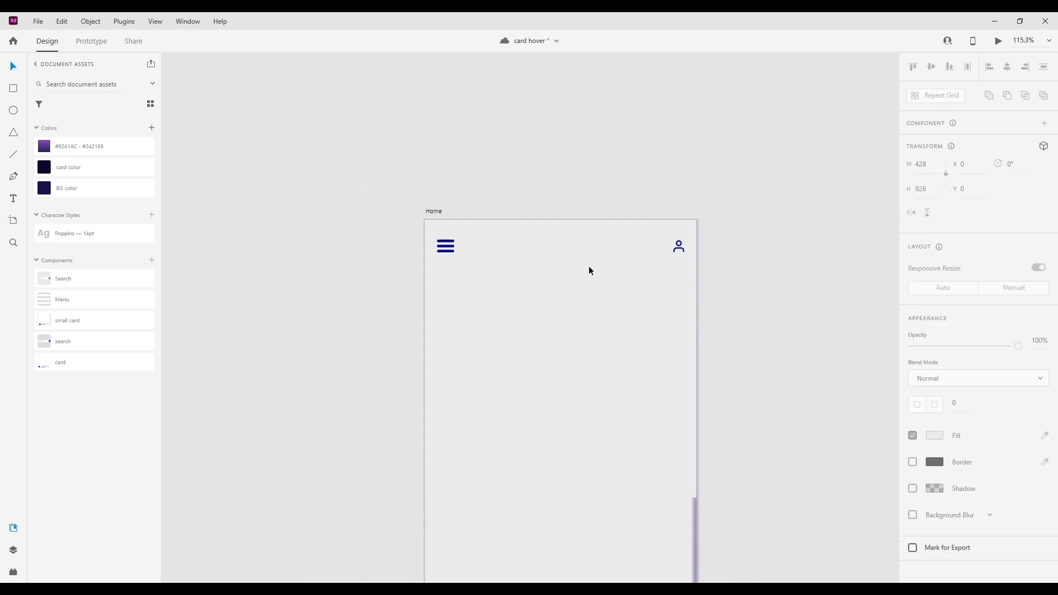
{"action": "scroll", "coordinate": [572, 278], "scroll_direction": "up", "scroll_amount": 2}
{"action": "left_click_drag", "start_coordinate": [633, 324], "coordinate": [620, 267]}
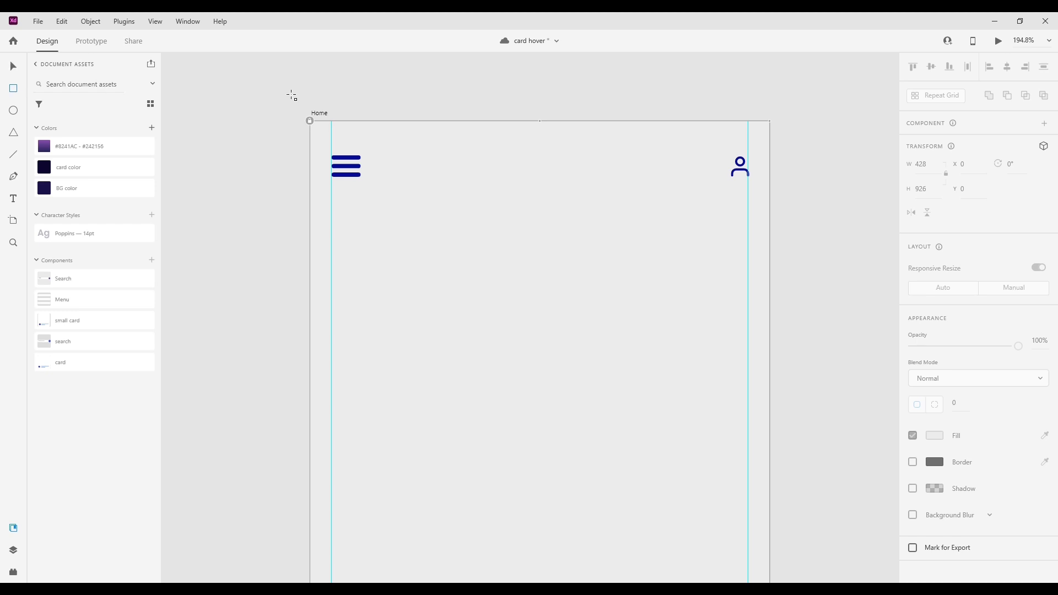
{"action": "mouse_move", "coordinate": [323, 123]}
{"action": "left_mouse_down"}
{"action": "mouse_move", "coordinate": [687, 196]}
{"action": "mouse_move", "coordinate": [766, 276]}
{"action": "left_mouse_up"}
{"action": "left_click_drag", "start_coordinate": [322, 198], "coordinate": [309, 198]}
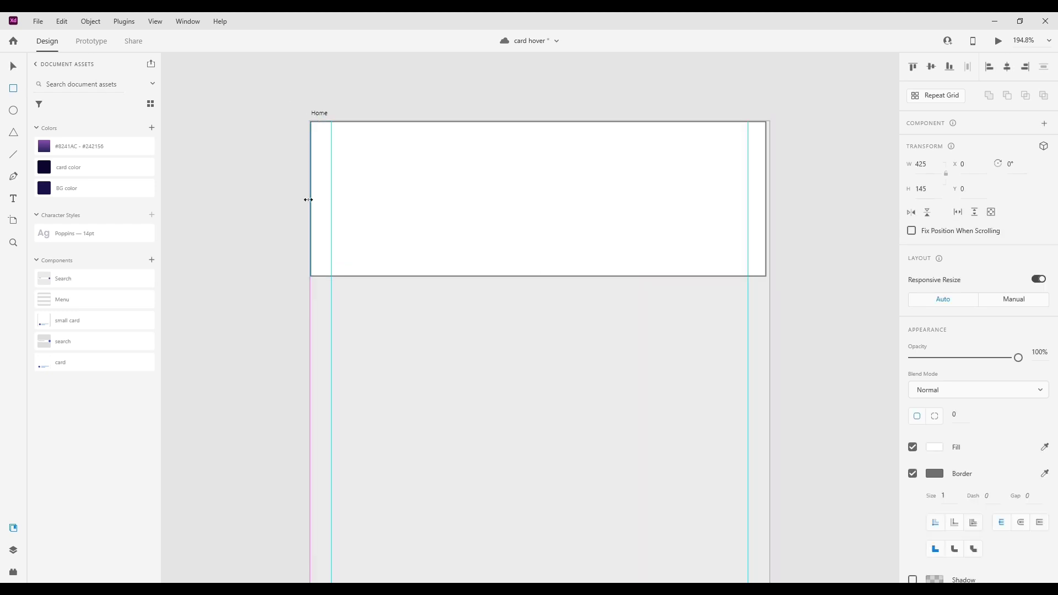
{"action": "left_click", "coordinate": [913, 473]}
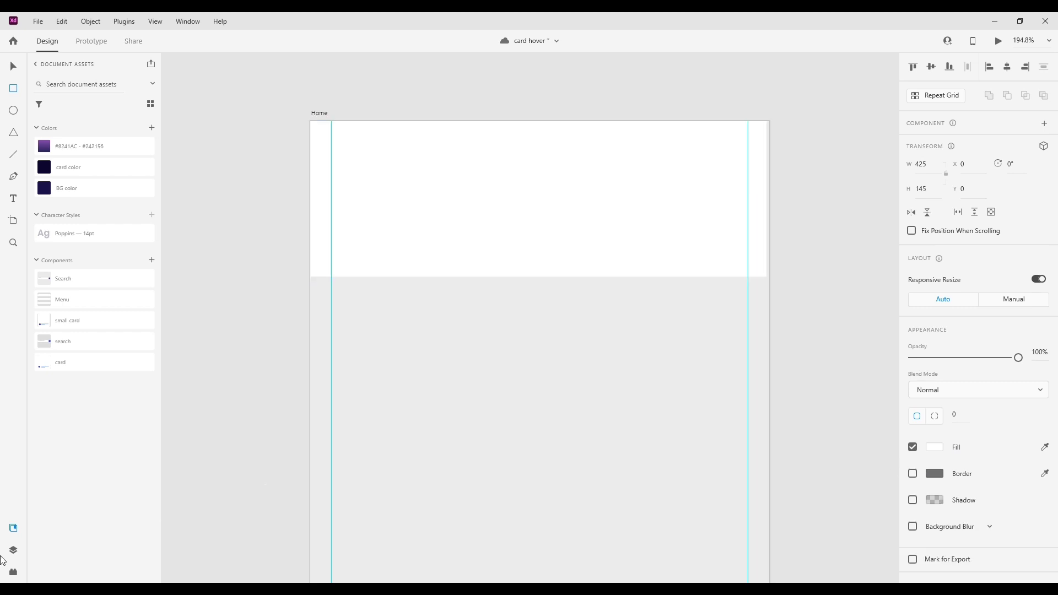
Fill the header rectangle with the Design Hunt plugin's illustration of a hooded figure carrying a bicycle
{"action": "left_click", "coordinate": [13, 572]}
{"action": "left_click", "coordinate": [15, 528]}
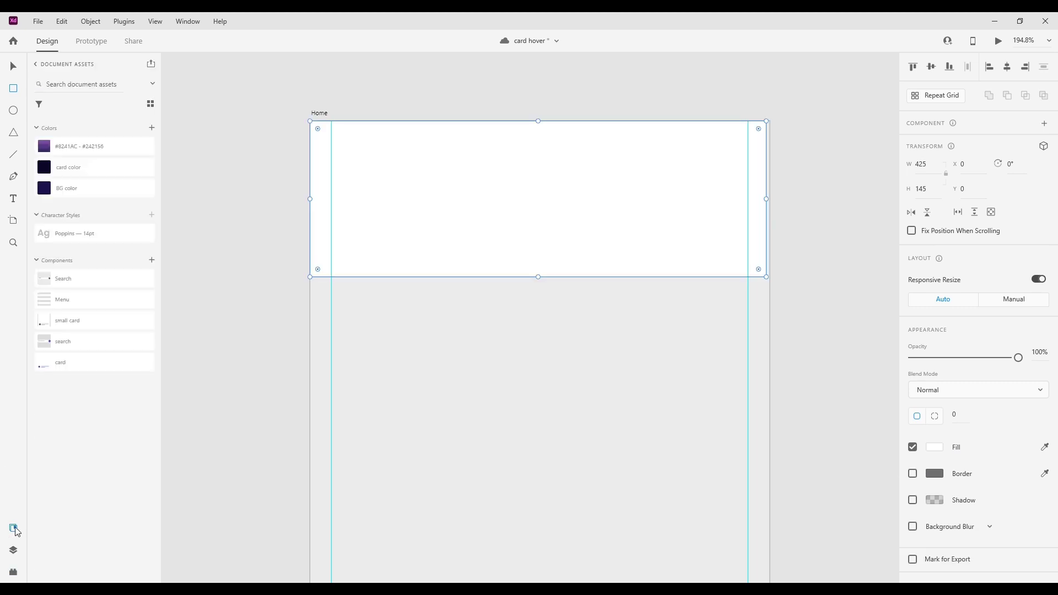
{"action": "left_click", "coordinate": [39, 72]}
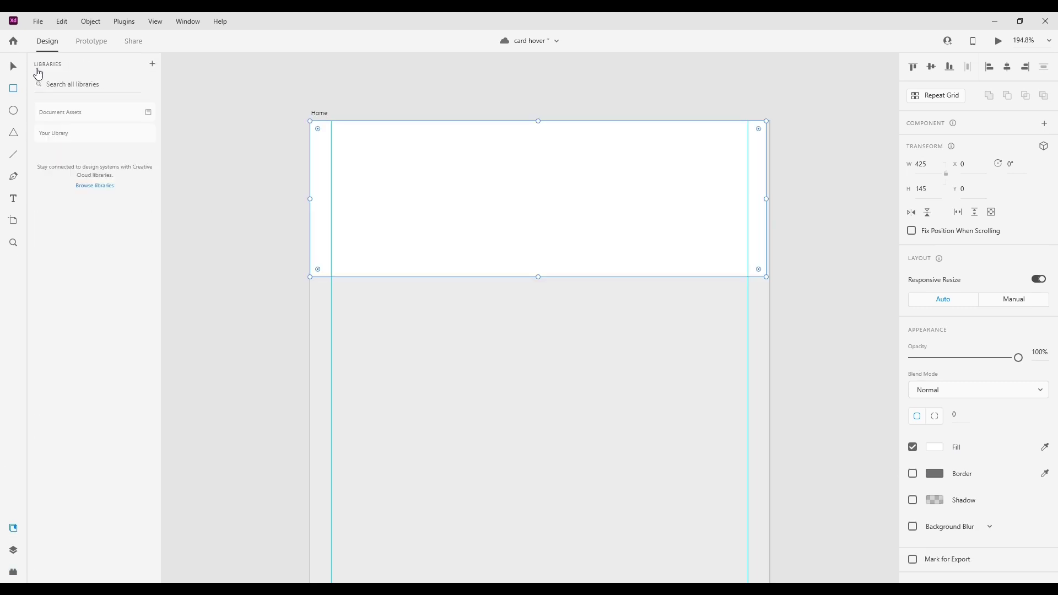
{"action": "left_click", "coordinate": [13, 557]}
{"action": "left_click", "coordinate": [13, 571]}
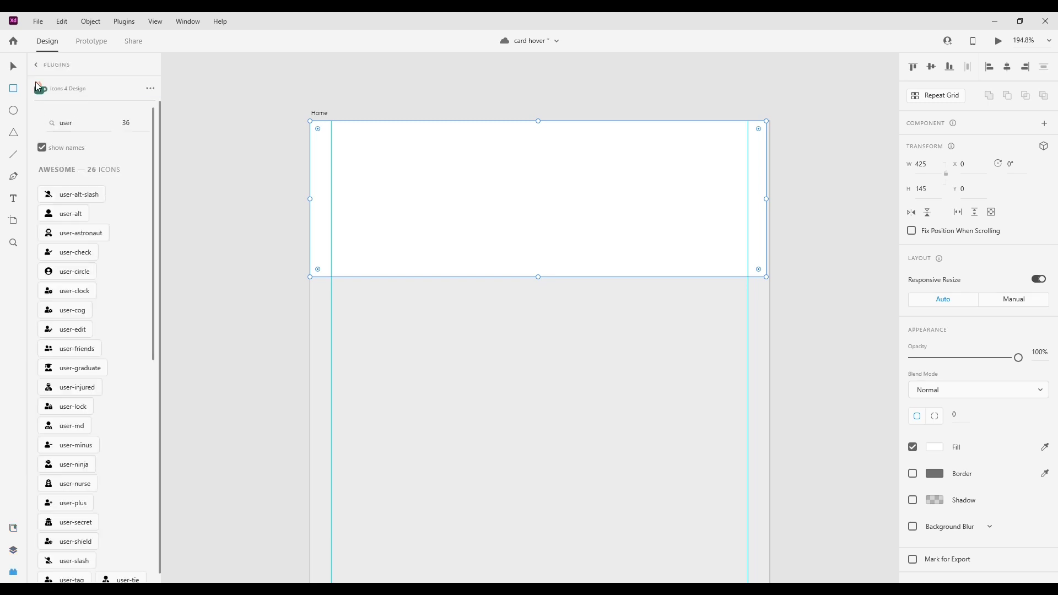
{"action": "left_click", "coordinate": [35, 64]}
{"action": "left_click", "coordinate": [67, 94]}
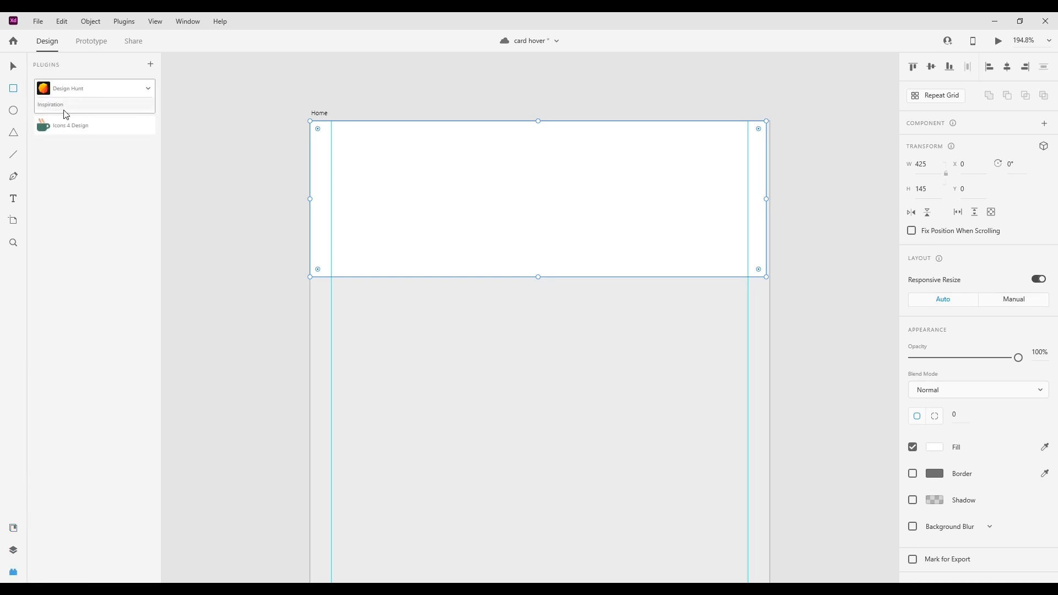
{"action": "left_click", "coordinate": [98, 106]}
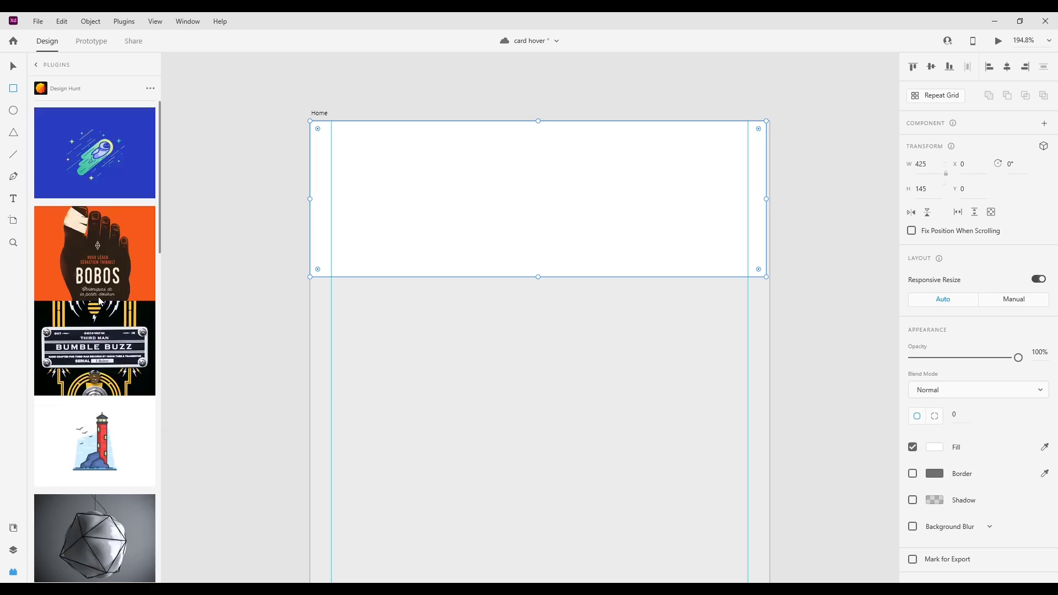
{"action": "scroll", "coordinate": [134, 372], "scroll_direction": "down", "scroll_amount": 3}
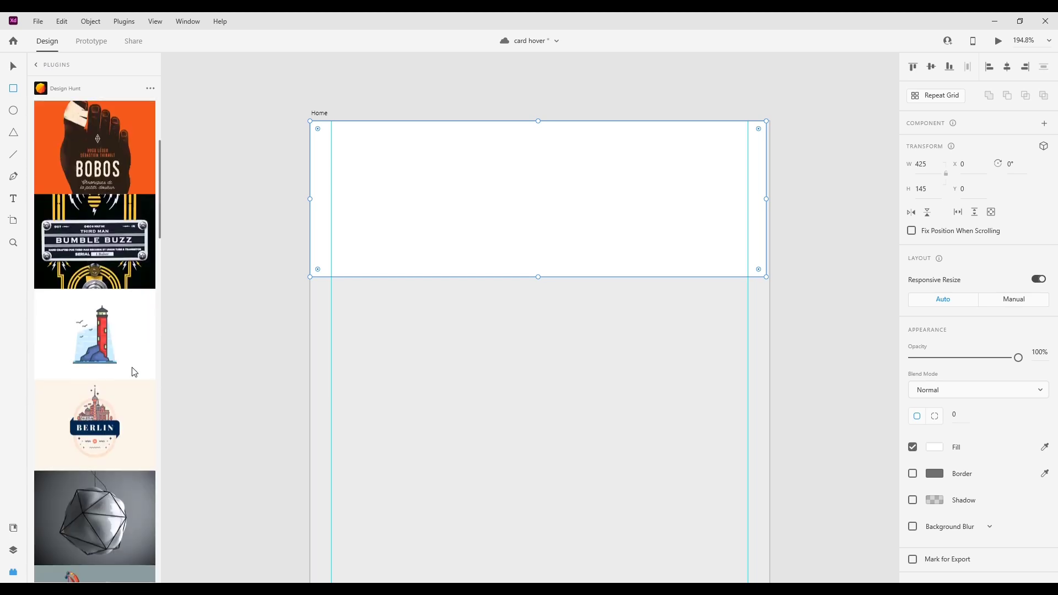
{"action": "scroll", "coordinate": [134, 372], "scroll_direction": "down", "scroll_amount": 15}
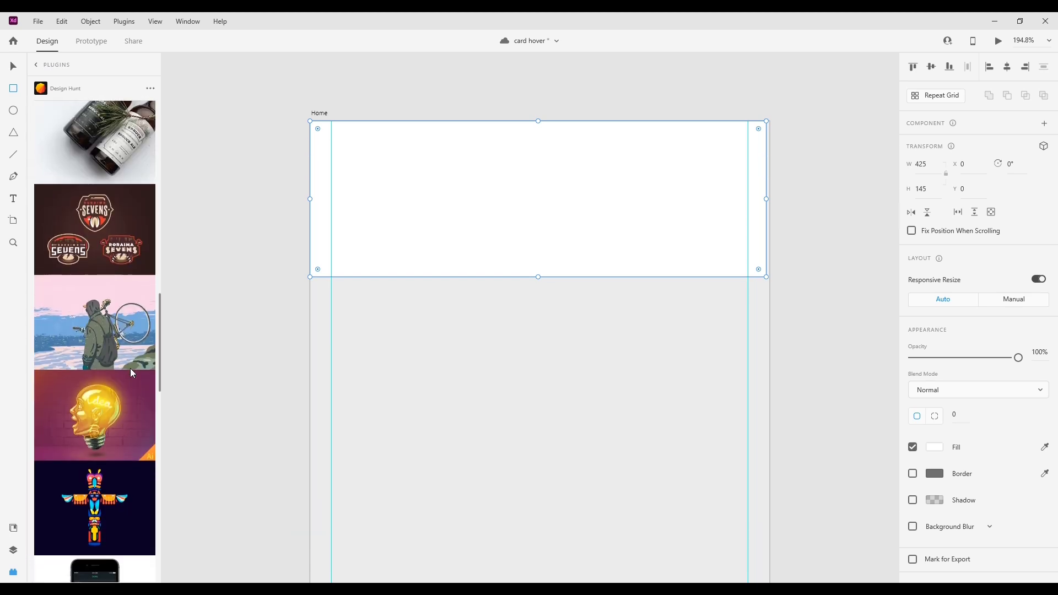
{"action": "left_click", "coordinate": [87, 349]}
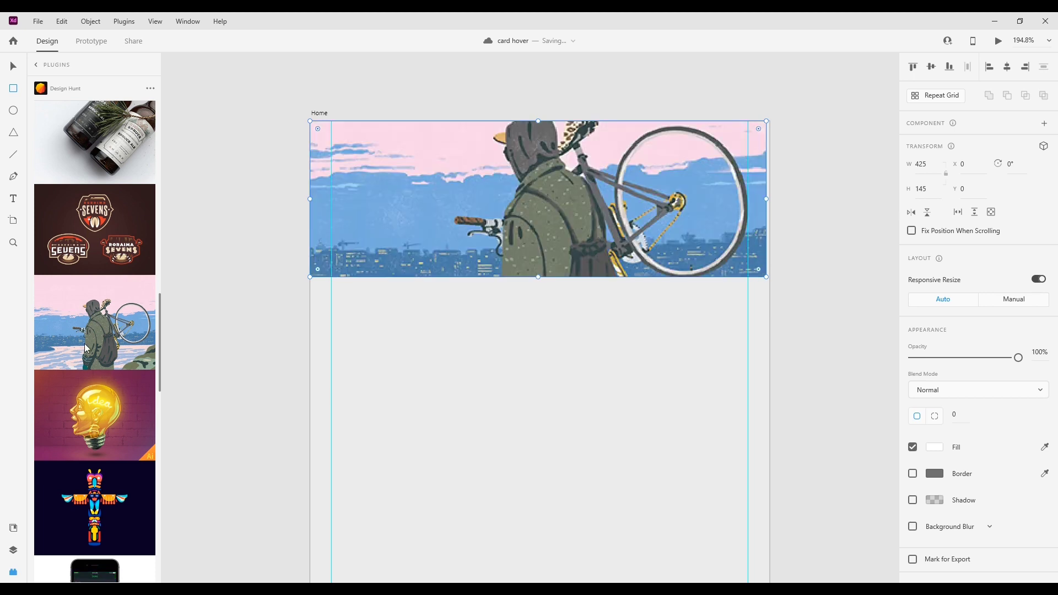
Send the header image backward so it sits behind the menu and user icons
{"action": "key", "text": "v"}
{"action": "left_click", "coordinate": [521, 382]}
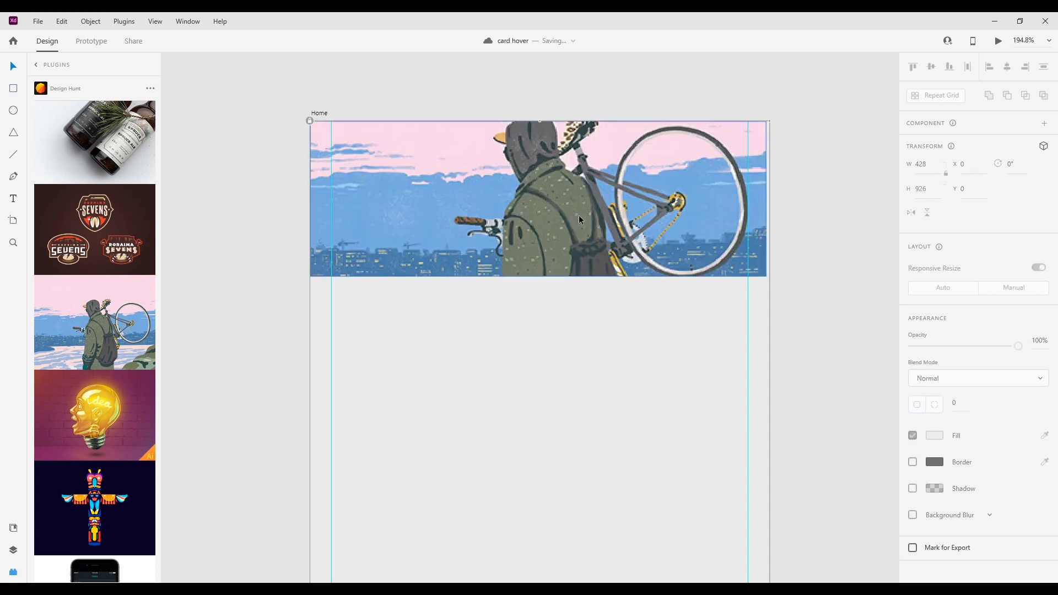
{"action": "left_click", "coordinate": [581, 214]}
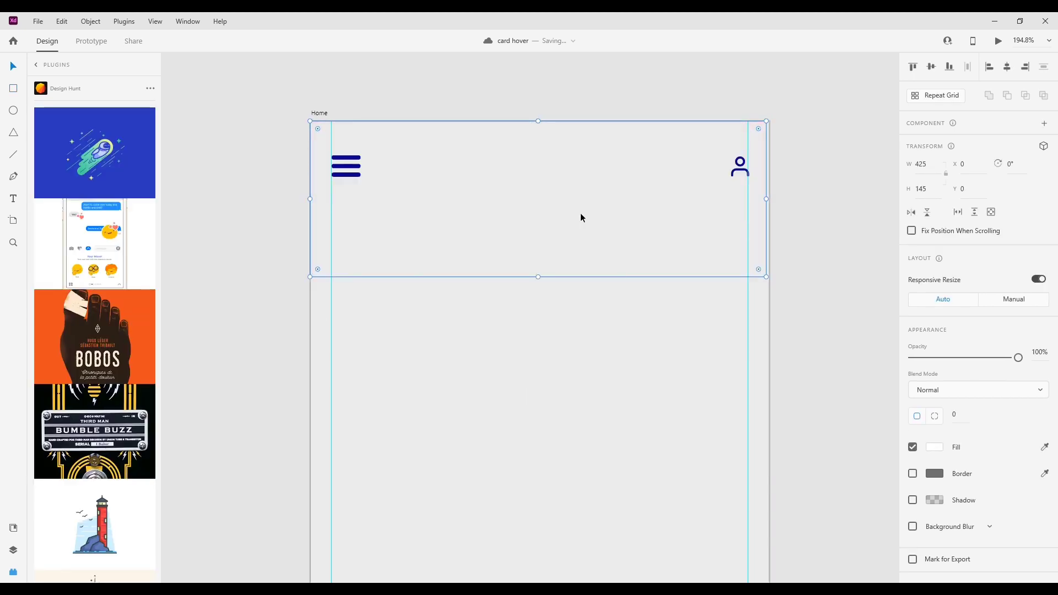
{"action": "key", "text": "ctrl+["}
{"action": "key", "text": "ctrl+["}
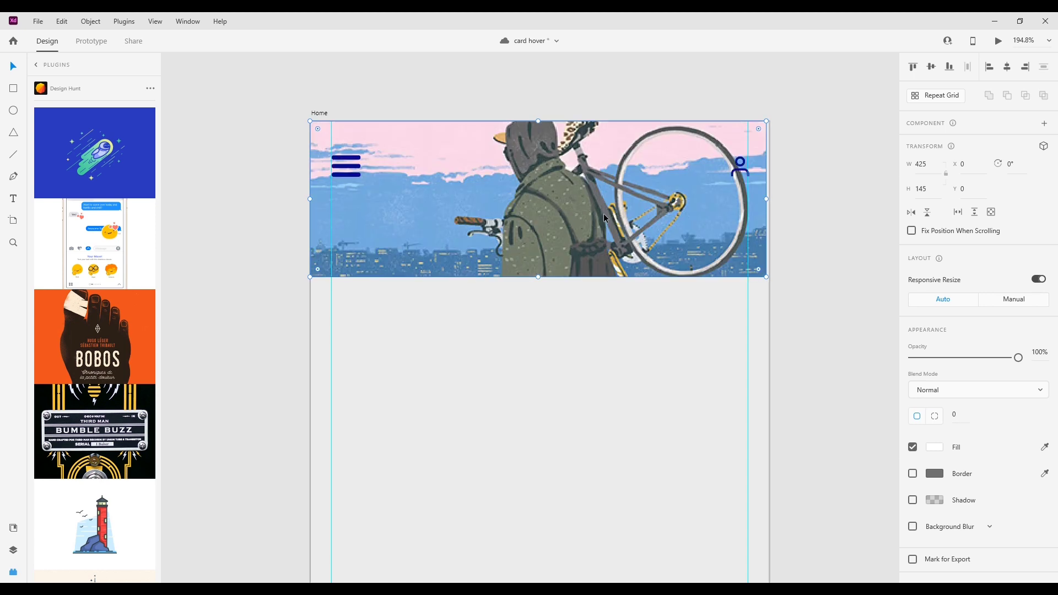
Widen the header image to meet the Home artboard's right edge
{"action": "left_click", "coordinate": [850, 157]}
{"action": "left_click", "coordinate": [763, 211]}
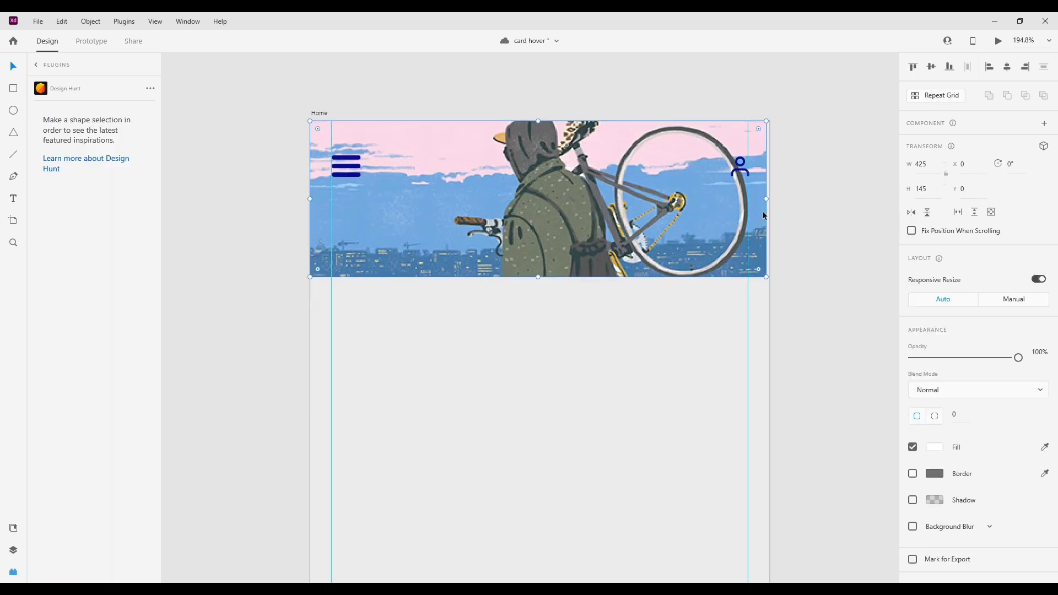
{"action": "left_click_drag", "start_coordinate": [767, 199], "coordinate": [770, 199]}
{"action": "left_click", "coordinate": [289, 244]}
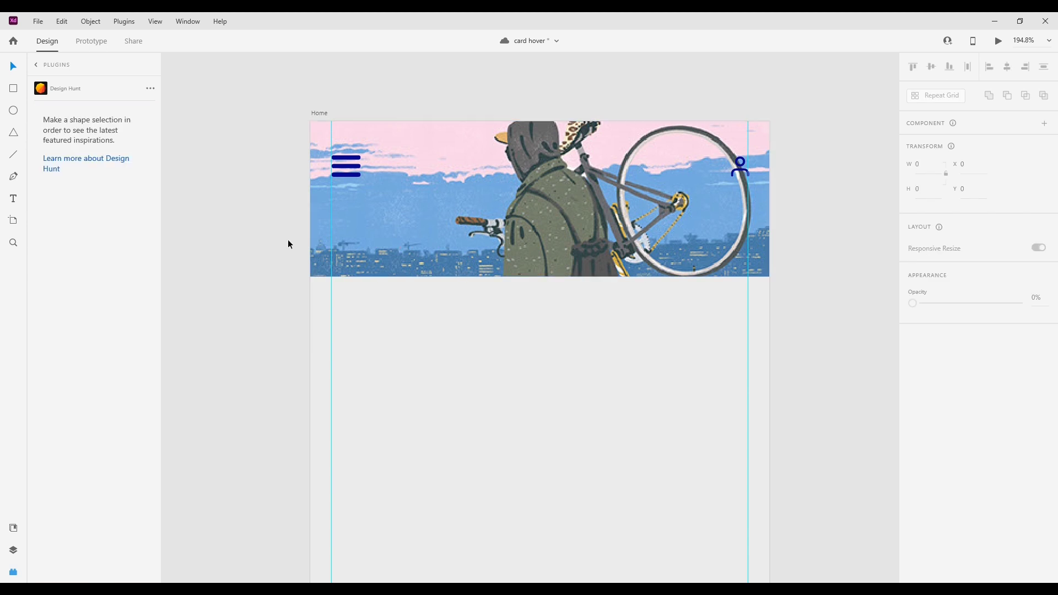
Draw a borderless rectangle over the header image and stretch it to the full artboard width, 428 × 145 at X 0, Y 0
{"action": "left_click", "coordinate": [13, 88]}
{"action": "mouse_move", "coordinate": [405, 122]}
{"action": "left_mouse_down"}
{"action": "mouse_move", "coordinate": [502, 208]}
{"action": "mouse_move", "coordinate": [617, 257]}
{"action": "mouse_move", "coordinate": [620, 276]}
{"action": "left_mouse_up"}
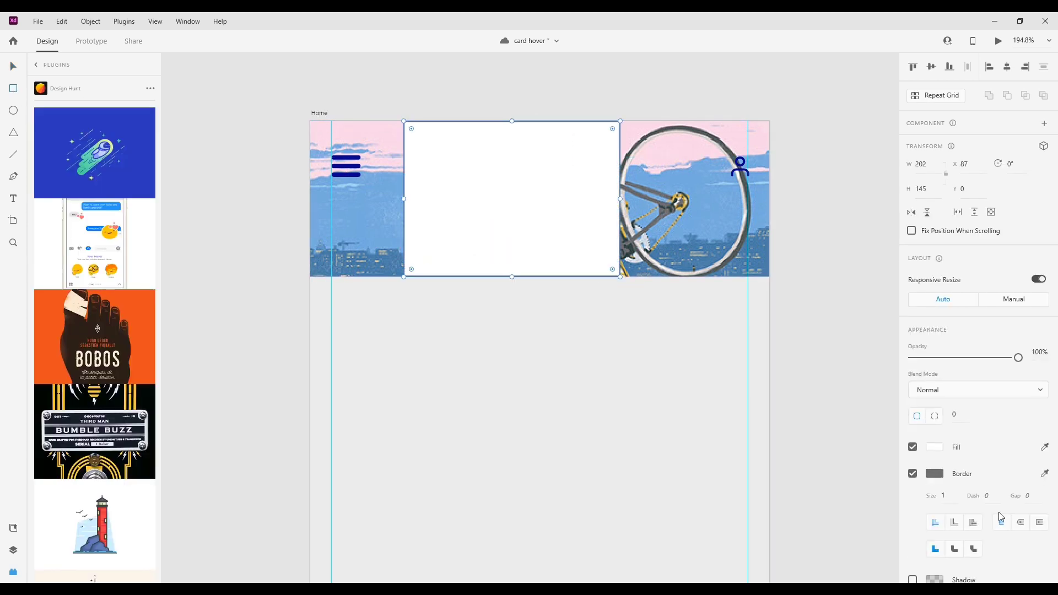
{"action": "left_click", "coordinate": [927, 474]}
{"action": "left_click", "coordinate": [957, 444]}
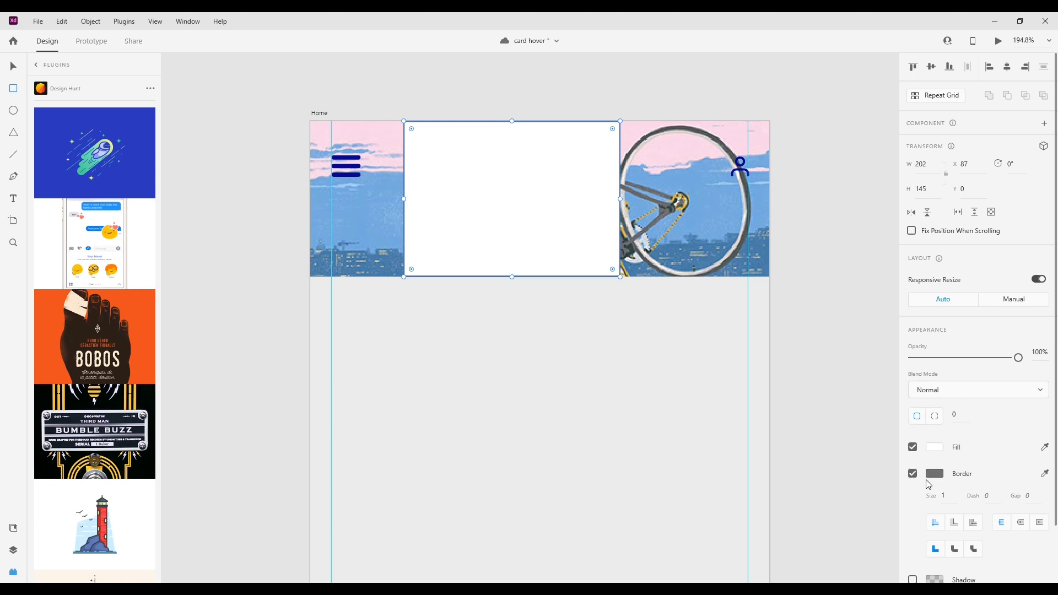
{"action": "left_click", "coordinate": [912, 475]}
{"action": "key", "text": "v"}
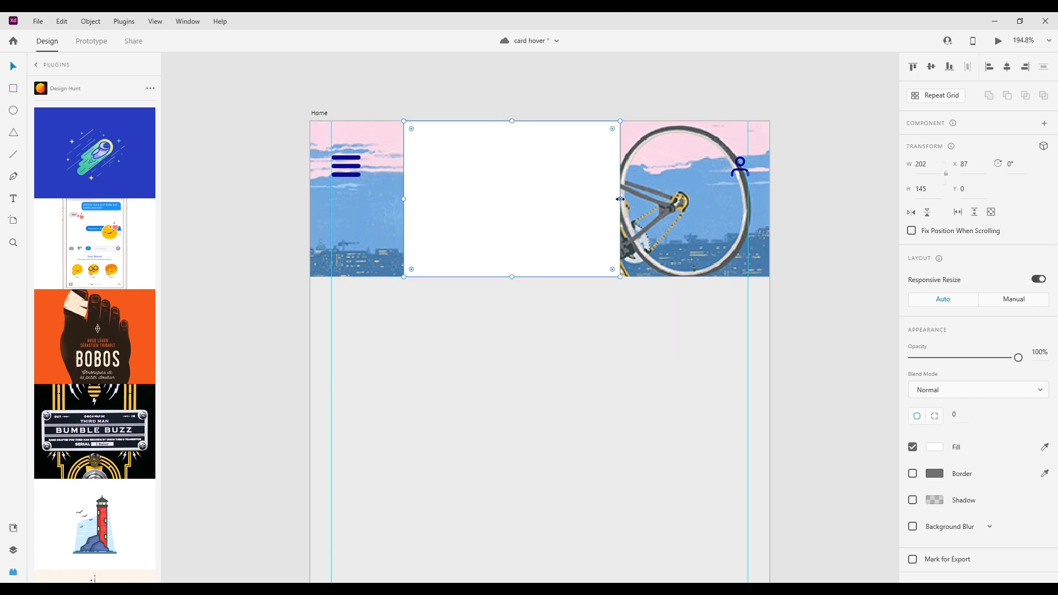
{"action": "left_click_drag", "start_coordinate": [621, 199], "coordinate": [768, 199]}
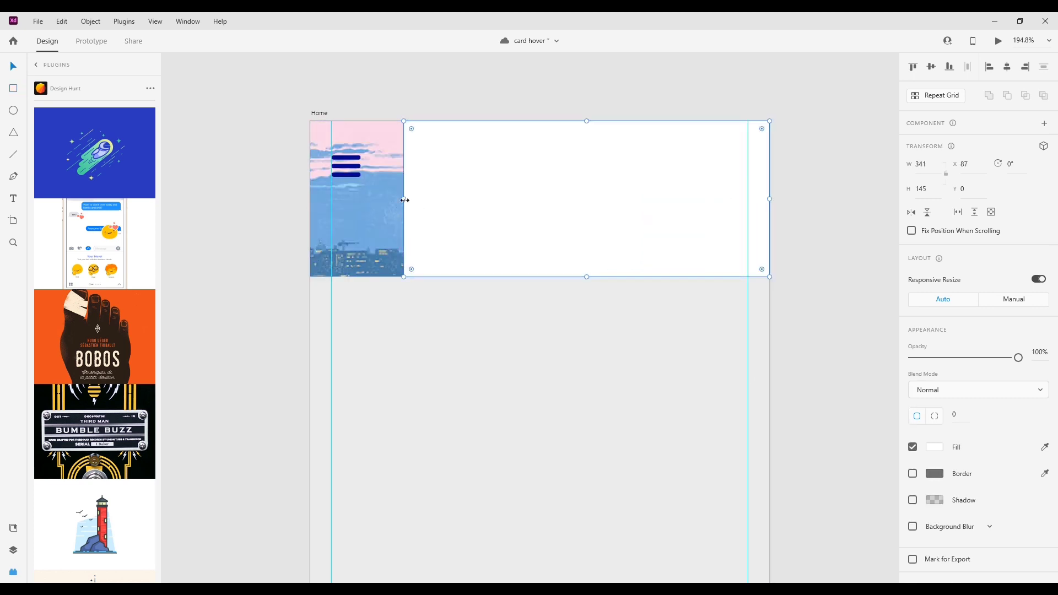
{"action": "left_click_drag", "start_coordinate": [404, 199], "coordinate": [310, 200]}
Fill the overlay rectangle with black and set its opacity to 30%
{"action": "left_click", "coordinate": [941, 447]}
{"action": "left_click_drag", "start_coordinate": [819, 434], "coordinate": [735, 485]}
{"action": "left_click_drag", "start_coordinate": [1016, 363], "coordinate": [943, 360]}
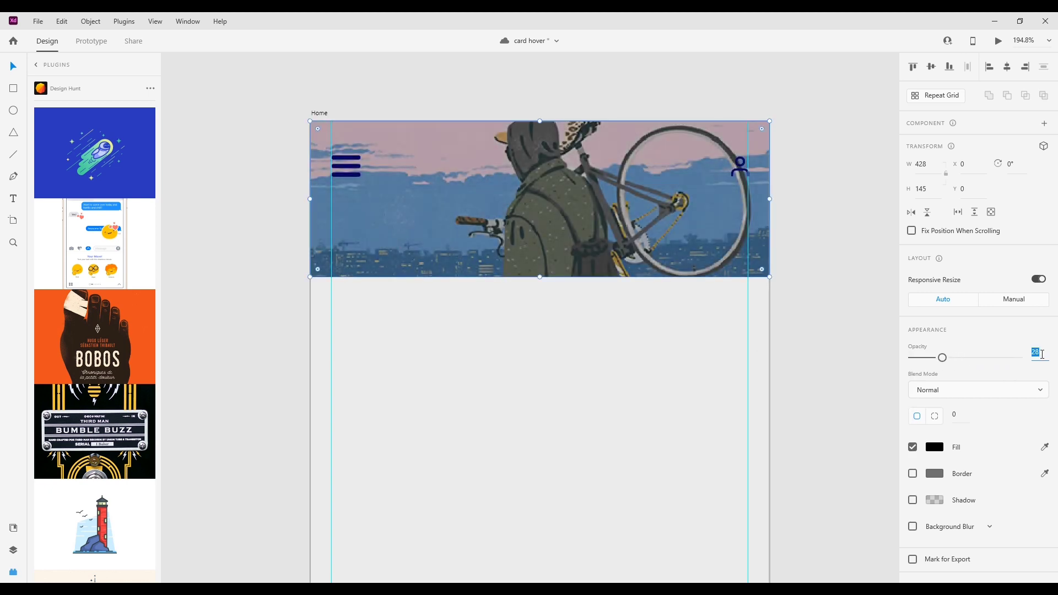
{"action": "left_click", "coordinate": [1042, 354]}
{"action": "type", "text": "30"}
{"action": "key", "text": "Return"}
{"action": "left_click", "coordinate": [841, 297]}
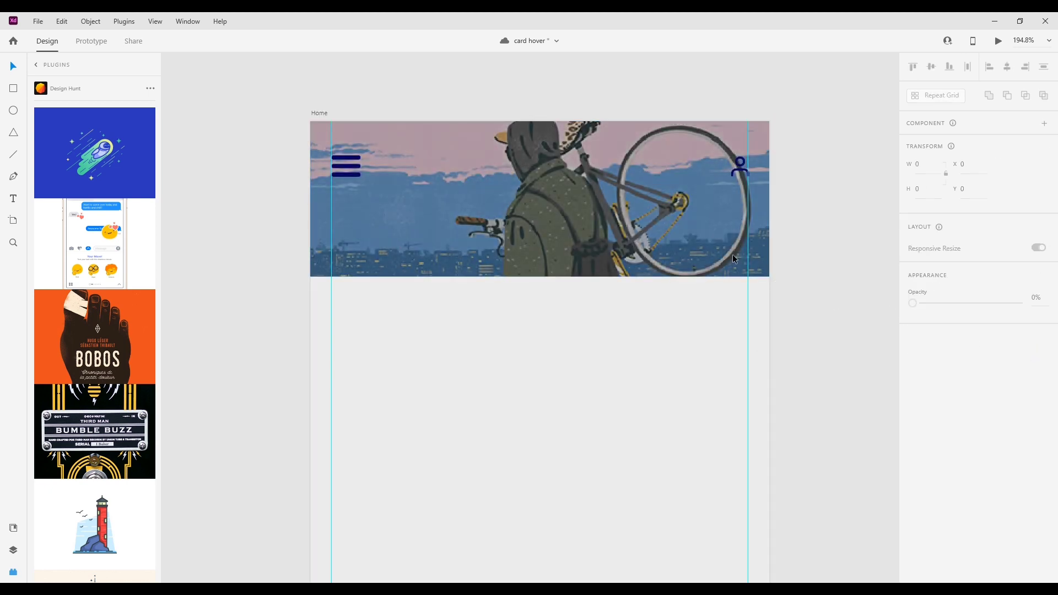
Select the black overlay on the header image and send it behind the menu and user icons
{"action": "left_click", "coordinate": [732, 253]}
{"action": "left_click", "coordinate": [795, 262]}
{"action": "left_click_drag", "start_coordinate": [809, 271], "coordinate": [761, 244]}
{"action": "left_click", "coordinate": [832, 288]}
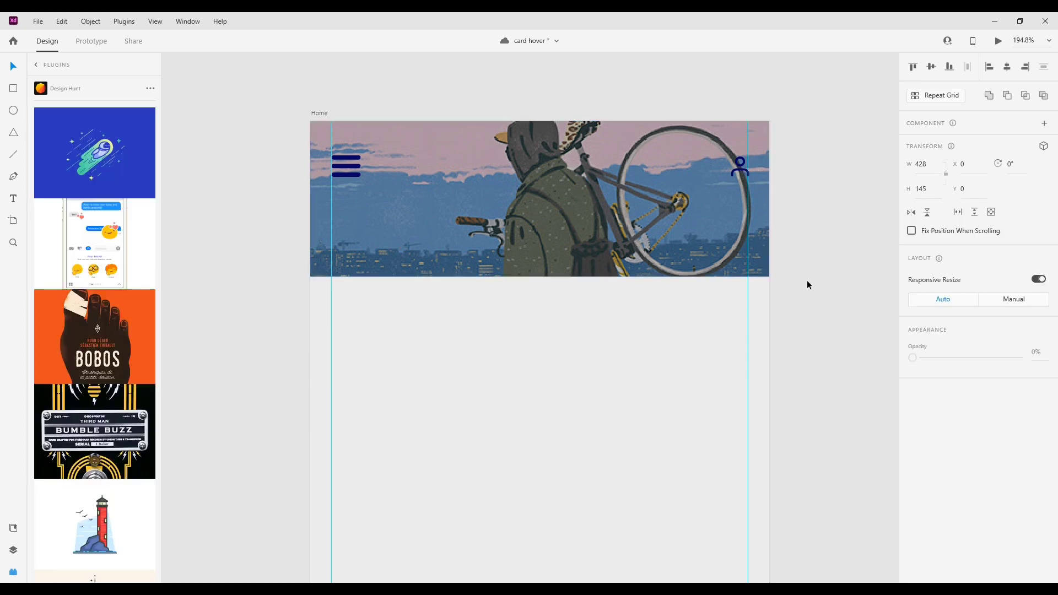
{"action": "left_click", "coordinate": [740, 240]}
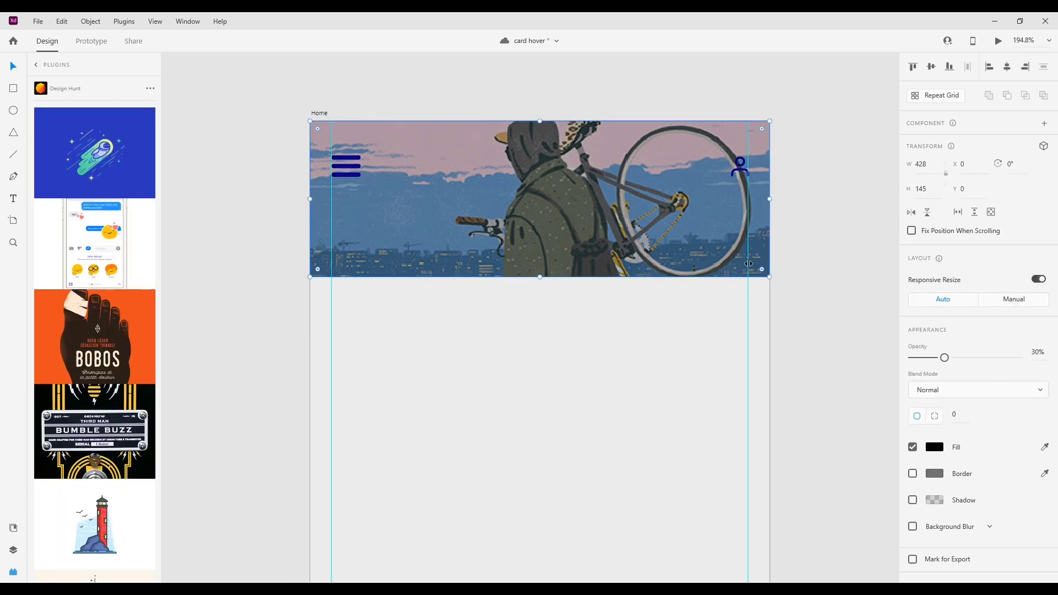
Change the menu icon's fill to white
{"action": "left_click", "coordinate": [741, 166]}
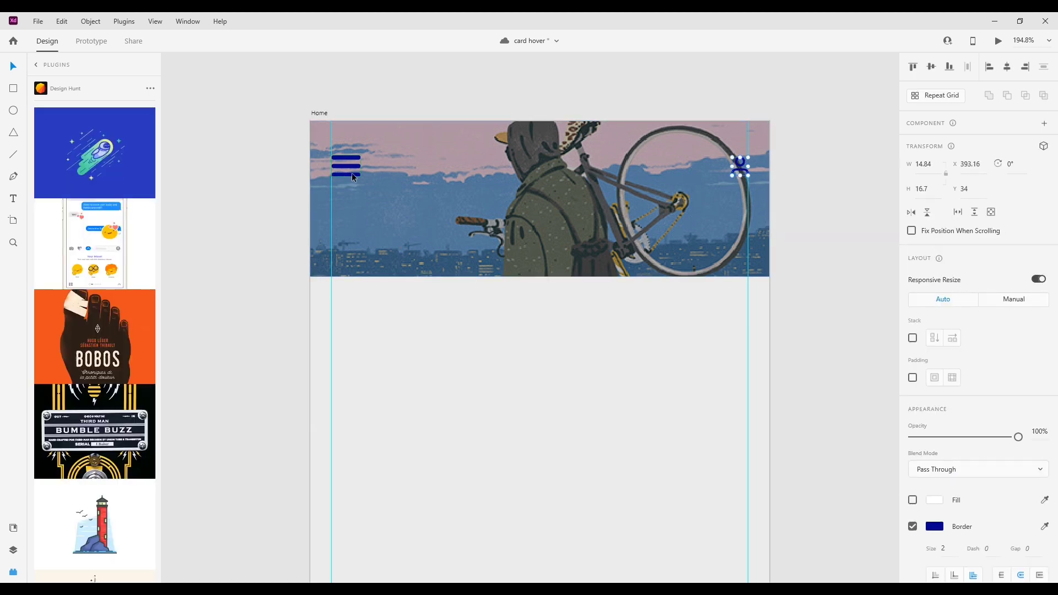
{"action": "left_click", "coordinate": [352, 174], "text": "shift"}
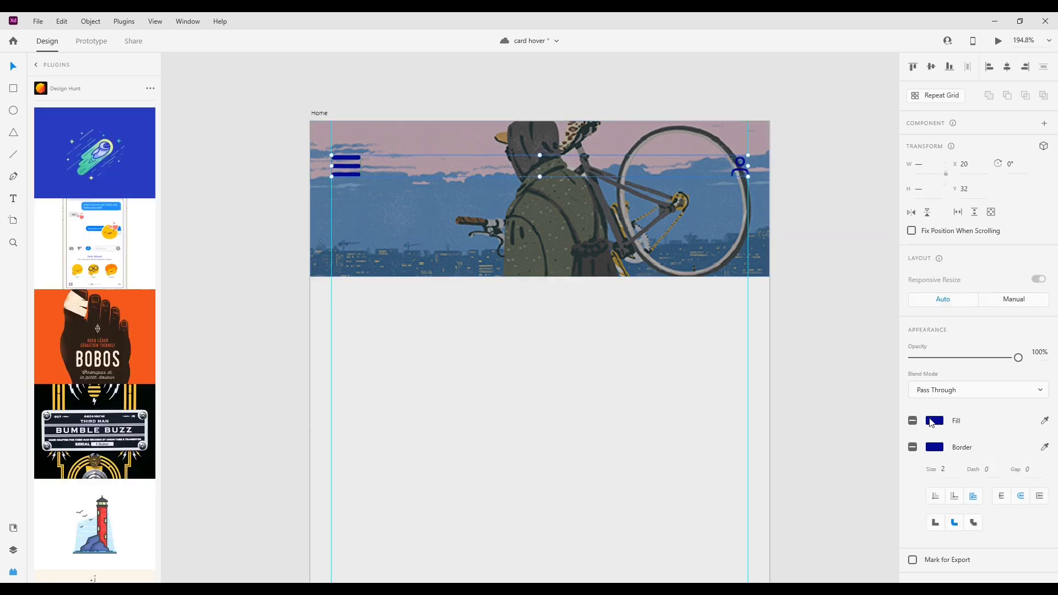
{"action": "left_click", "coordinate": [361, 168]}
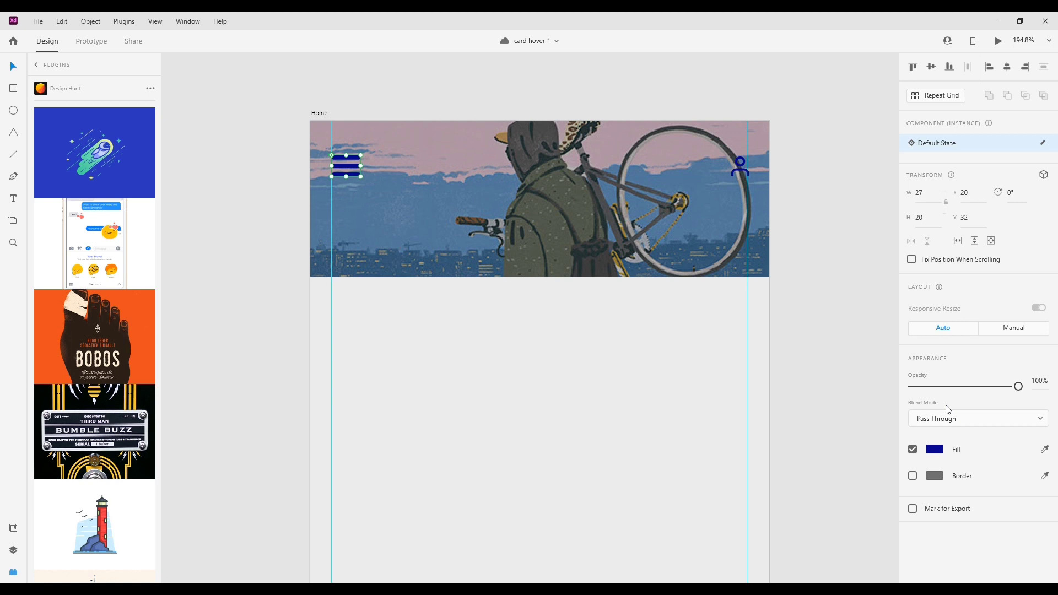
{"action": "left_click", "coordinate": [939, 455]}
{"action": "left_click_drag", "start_coordinate": [810, 409], "coordinate": [740, 381]}
{"action": "left_click", "coordinate": [848, 178]}
Change the user icon's border colour to white, #FFFFFF
{"action": "left_click", "coordinate": [741, 166]}
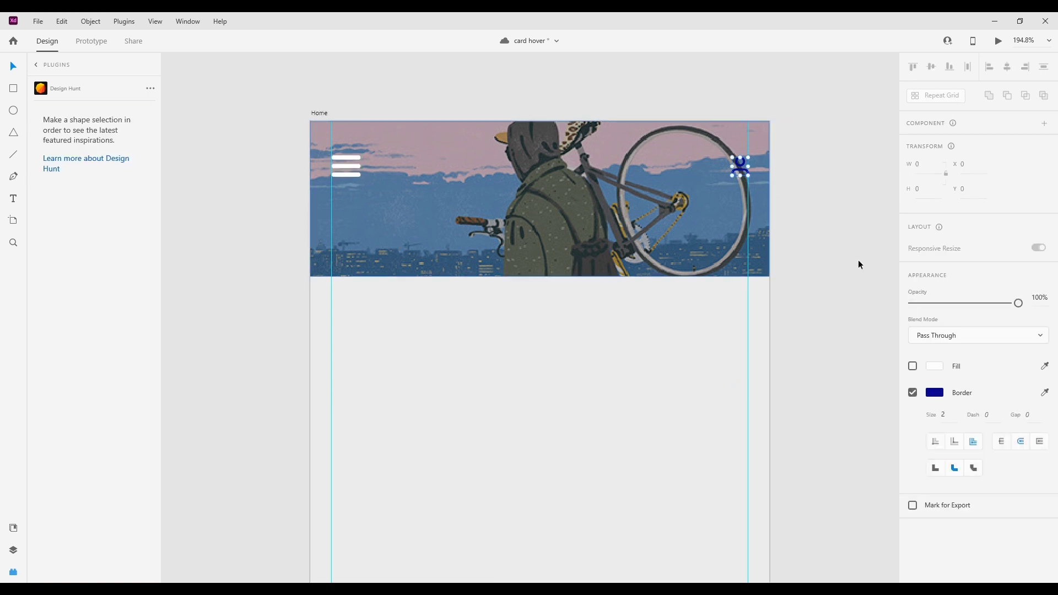
{"action": "left_click", "coordinate": [942, 530]}
{"action": "left_click", "coordinate": [789, 442]}
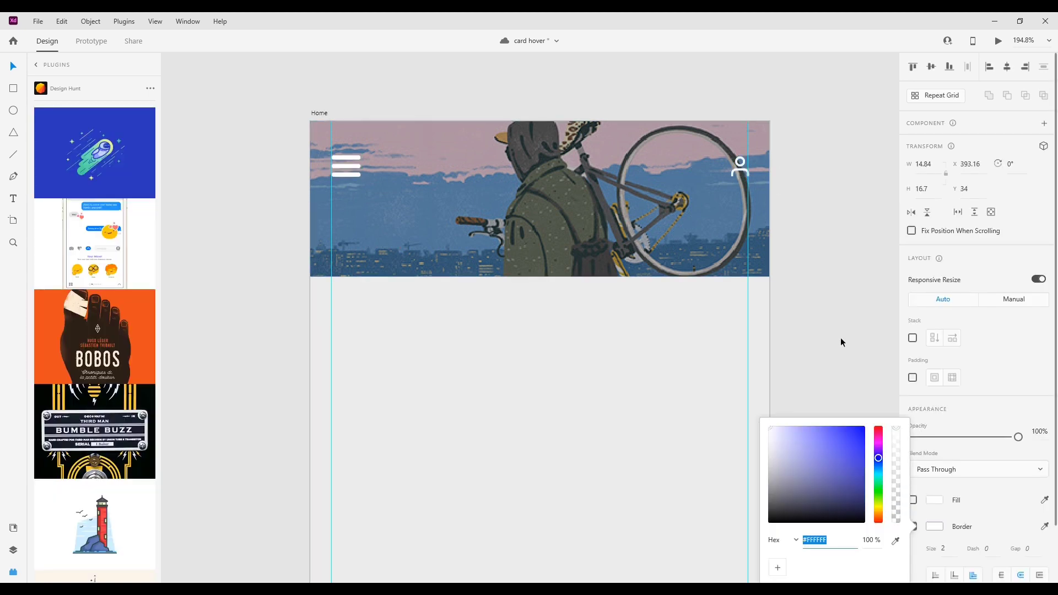
{"action": "left_click", "coordinate": [841, 337]}
Move the dark overlay down to uncover part of the header image and select the image beneath it
{"action": "scroll", "coordinate": [842, 331], "scroll_direction": "down", "scroll_amount": 4, "text": "ctrl"}
{"action": "scroll", "coordinate": [842, 336], "scroll_direction": "up", "scroll_amount": 3}
{"action": "left_click_drag", "start_coordinate": [845, 343], "coordinate": [853, 291]}
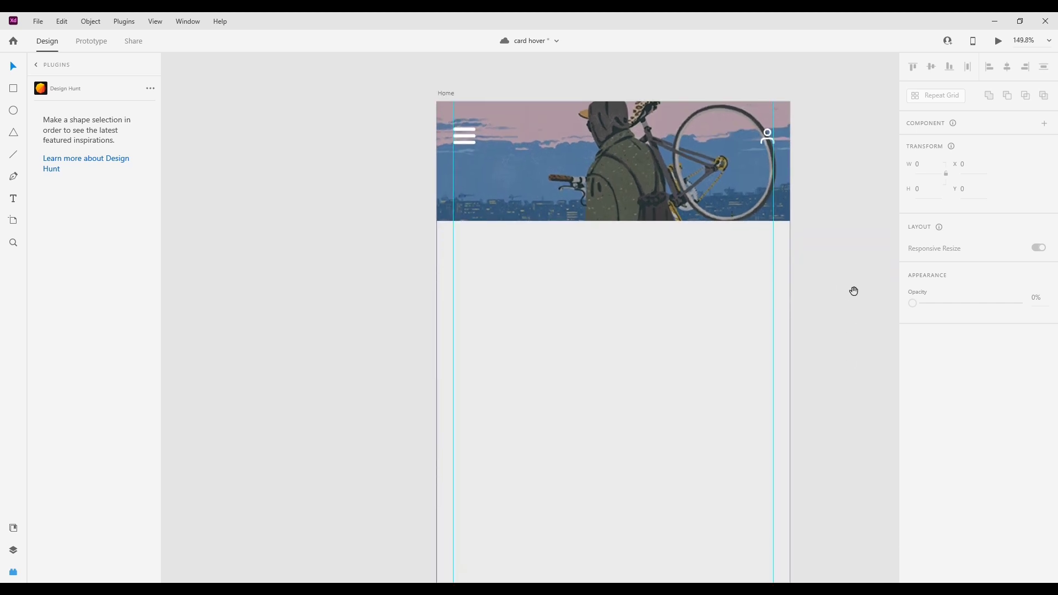
{"action": "left_click", "coordinate": [666, 171]}
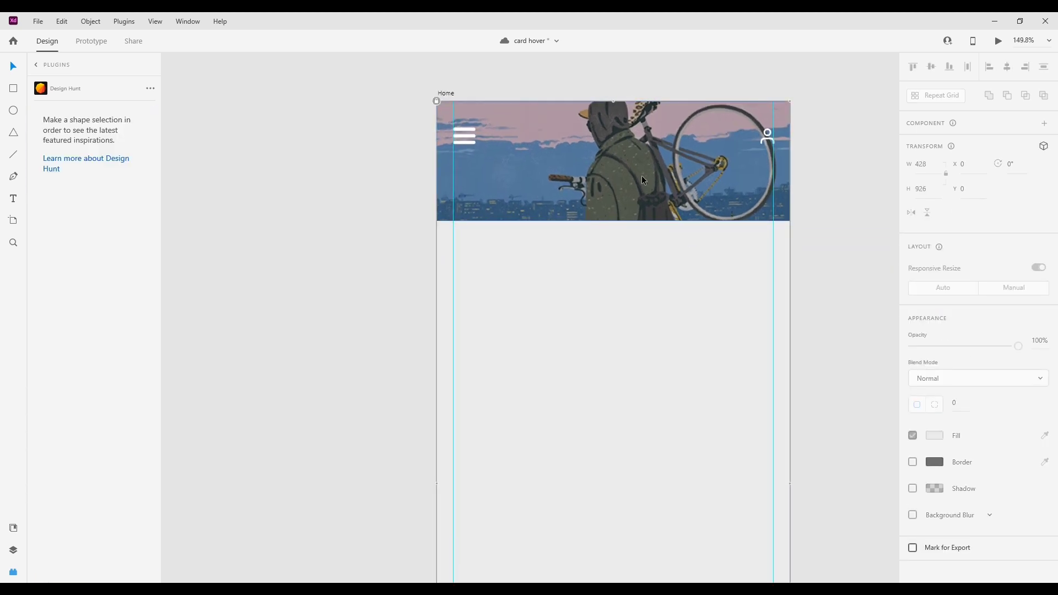
{"action": "key", "text": "3"}
{"action": "left_click", "coordinate": [599, 118]}
Try the decorated camel illustration and the red lighthouse illustration from Design Hunt as the header image
{"action": "scroll", "coordinate": [49, 322], "scroll_direction": "down", "scroll_amount": 10}
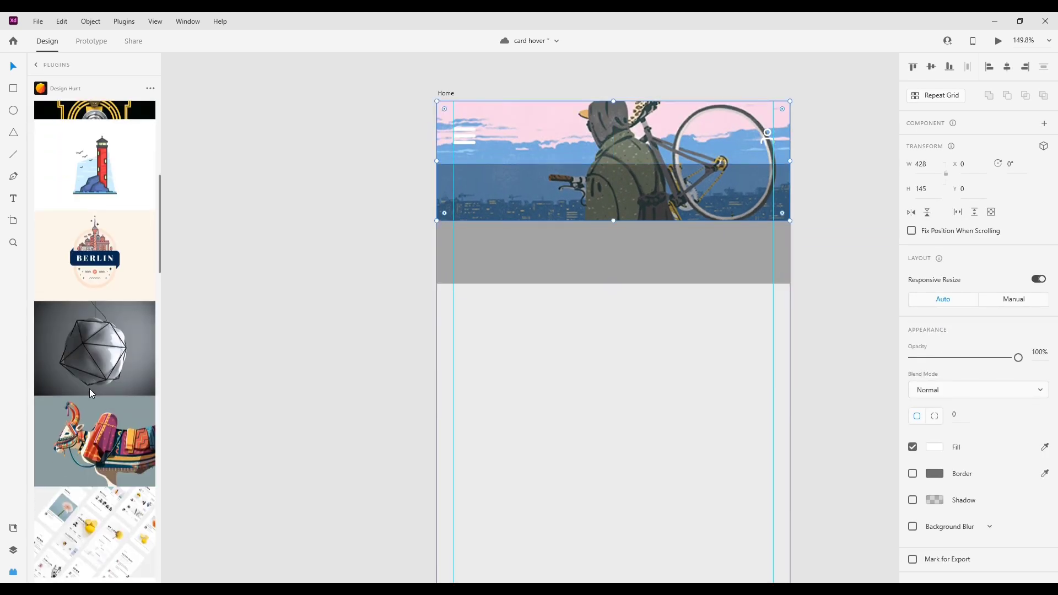
{"action": "left_click", "coordinate": [112, 188]}
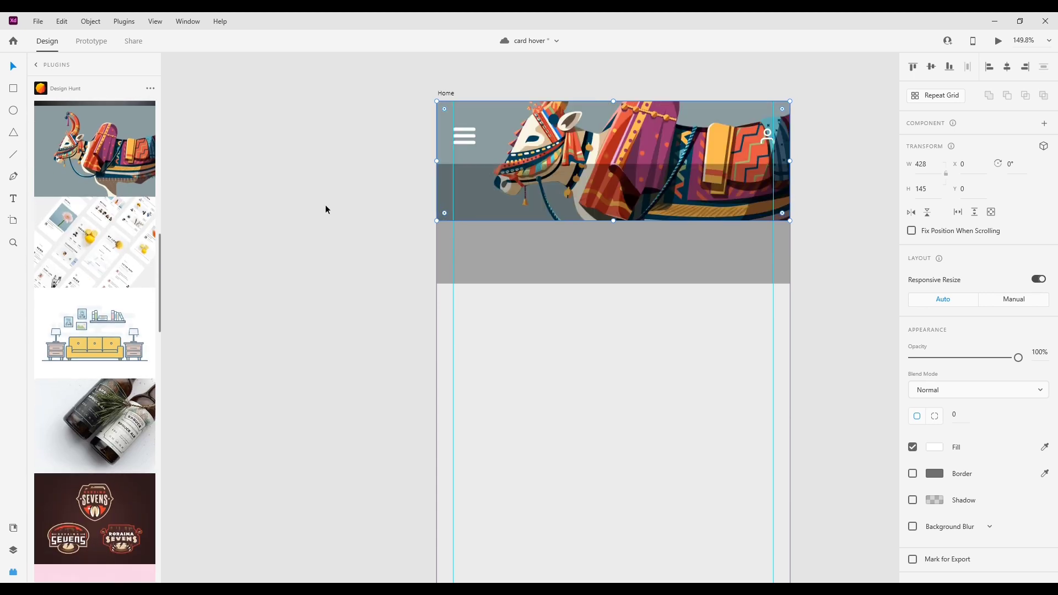
{"action": "left_click", "coordinate": [852, 267]}
{"action": "left_click", "coordinate": [593, 135]}
{"action": "scroll", "coordinate": [90, 404], "scroll_direction": "down", "scroll_amount": 5}
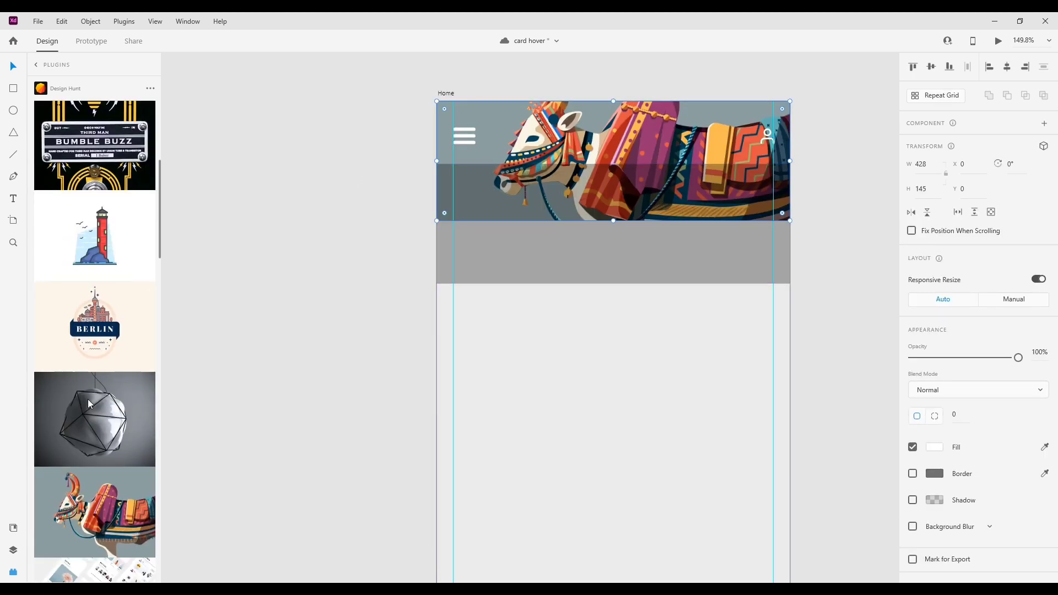
{"action": "left_click", "coordinate": [105, 245]}
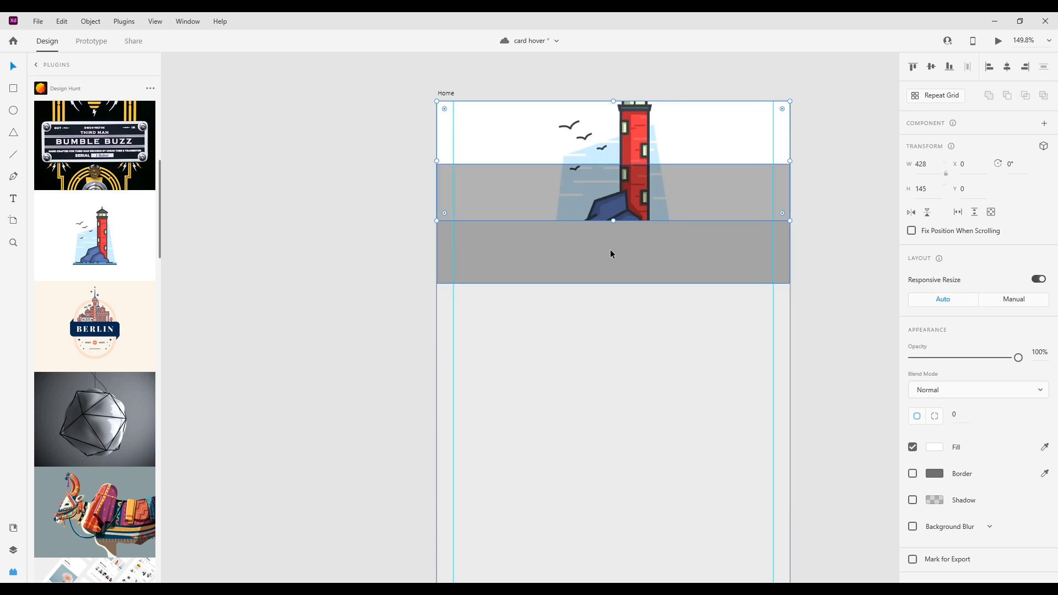
Fill the header image with the glowing light-bulb head illustration and move the dark overlay back over the full header at Y 0
{"action": "scroll", "coordinate": [95, 428], "scroll_direction": "down", "scroll_amount": 10}
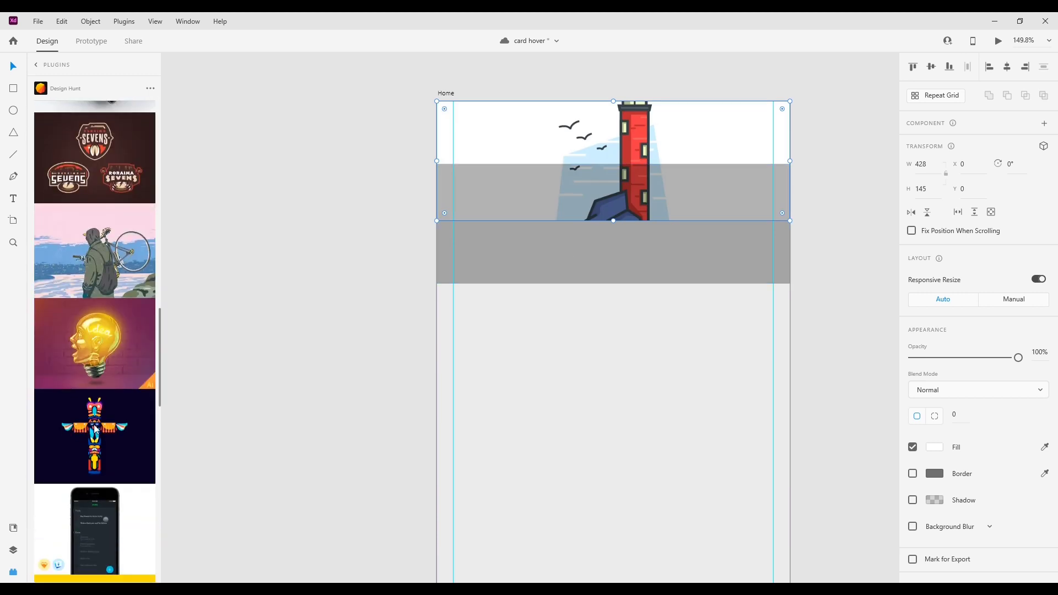
{"action": "left_click", "coordinate": [108, 331]}
{"action": "left_click_drag", "start_coordinate": [683, 197], "coordinate": [675, 126]}
{"action": "left_click", "coordinate": [822, 169]}
{"action": "left_click", "coordinate": [625, 201]}
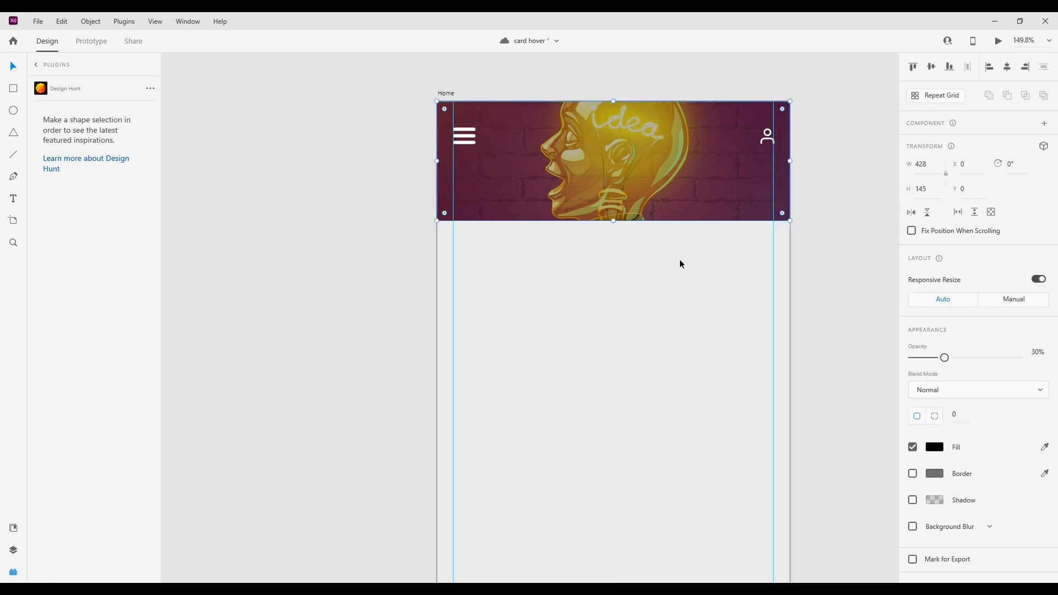
{"action": "left_click", "coordinate": [683, 265]}
Place the Search component from the document assets, centred horizontally on the Home artboard and straddling the header's lower edge
{"action": "left_click", "coordinate": [13, 529]}
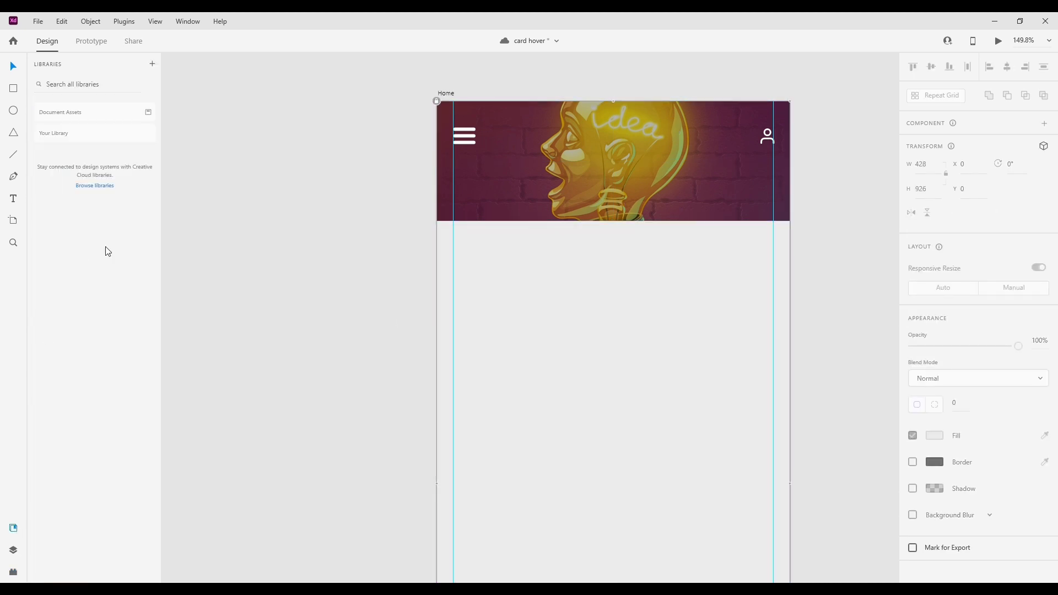
{"action": "left_click", "coordinate": [84, 120]}
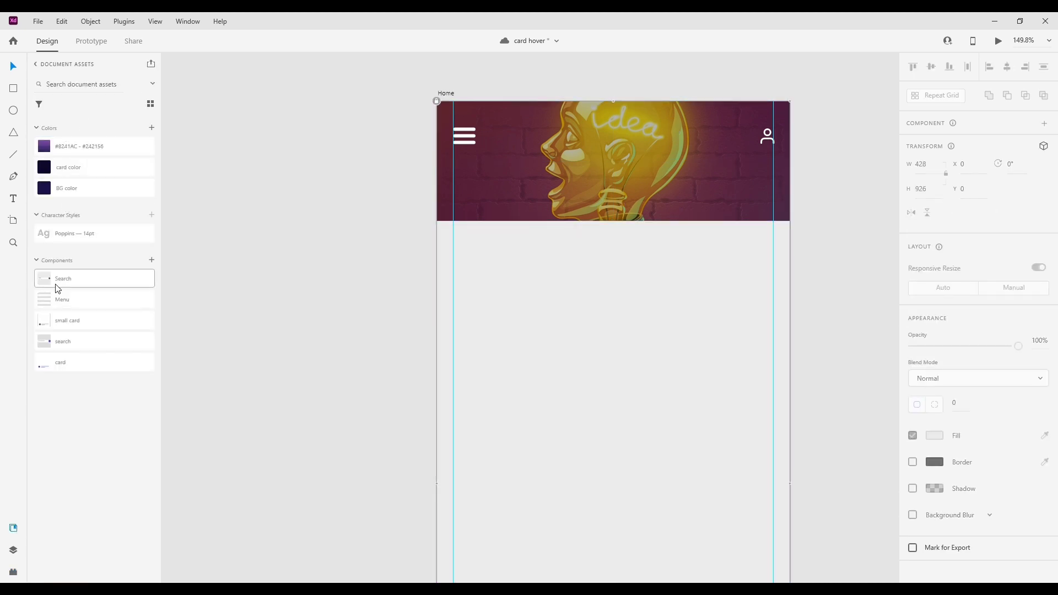
{"action": "left_click_drag", "start_coordinate": [618, 270], "coordinate": [664, 270]}
{"action": "left_click_drag", "start_coordinate": [724, 288], "coordinate": [563, 225]}
{"action": "left_click", "coordinate": [933, 68]}
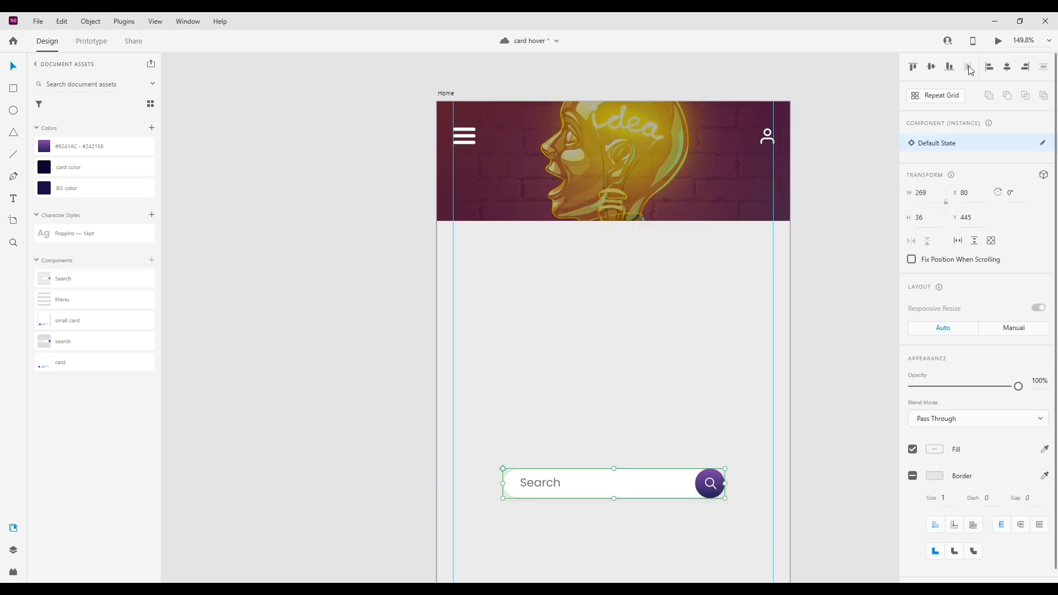
{"action": "left_click_drag", "start_coordinate": [669, 480], "coordinate": [658, 215]}
{"action": "left_click", "coordinate": [677, 316]}
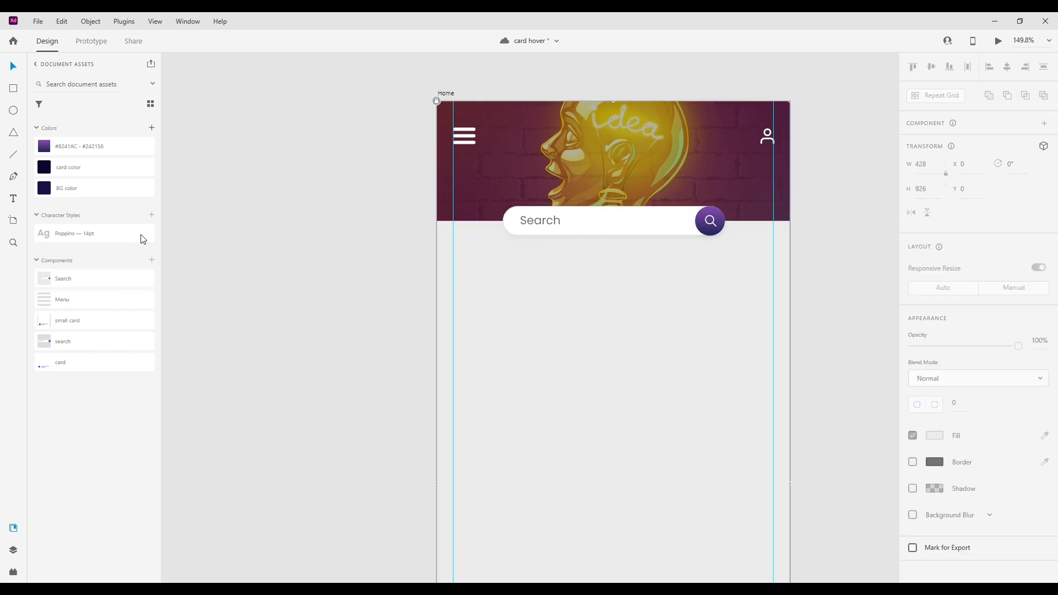
Place the small card component at X 20, Y 206 and repeat it horizontally as a 408-wide grid reaching the artboard's right edge
{"action": "left_click", "coordinate": [151, 105]}
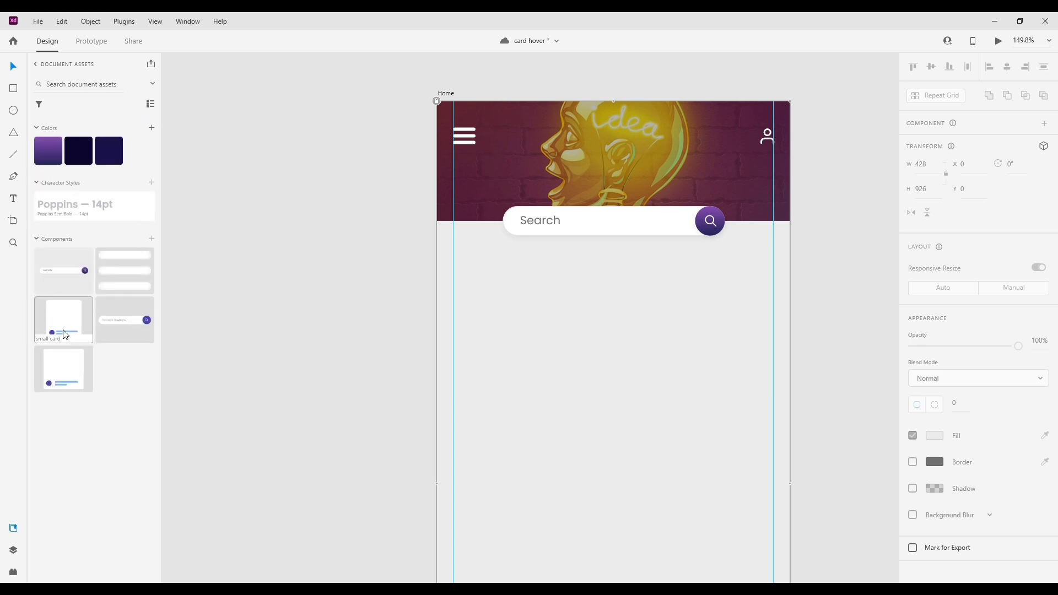
{"action": "left_click_drag", "start_coordinate": [62, 330], "coordinate": [493, 309]}
{"action": "key", "text": "alt"}
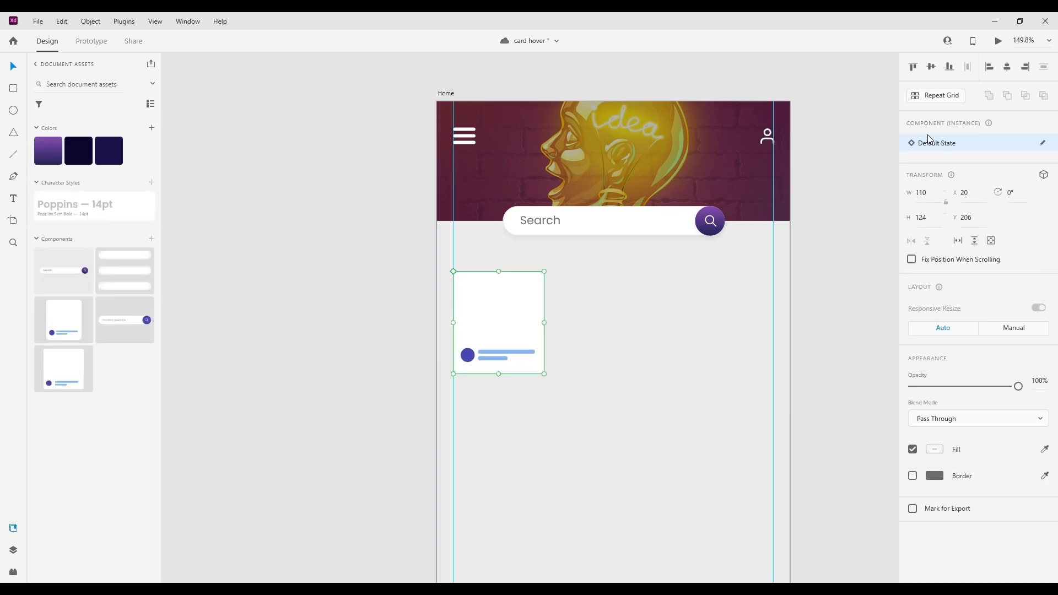
{"action": "left_click", "coordinate": [936, 95]}
{"action": "left_click_drag", "start_coordinate": [545, 323], "coordinate": [789, 316]}
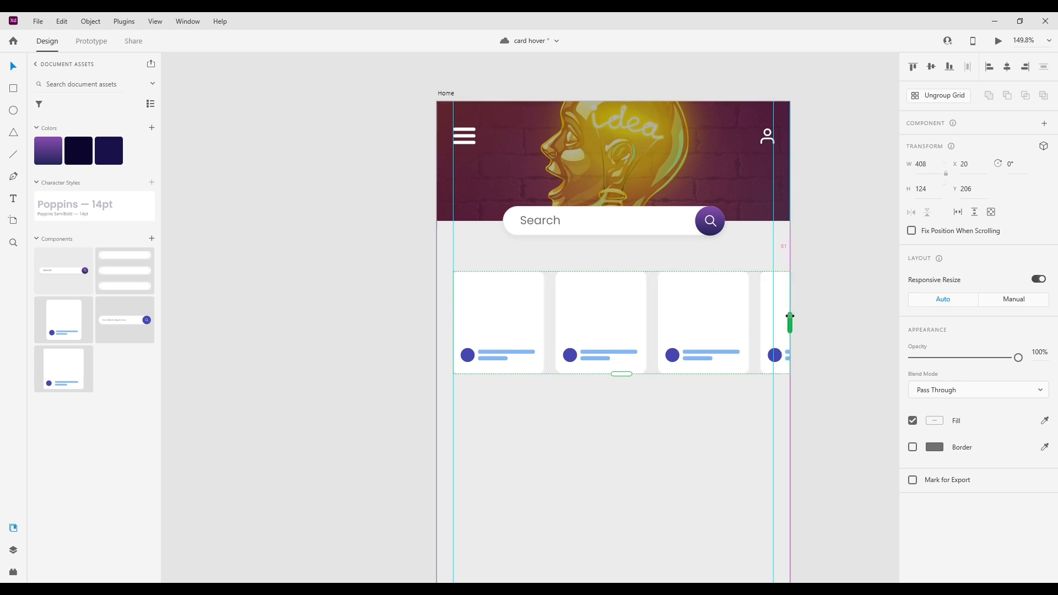
Move the row of small cards up to Y 191 and ungroup its repeat grid
{"action": "left_click", "coordinate": [830, 329]}
{"action": "left_click_drag", "start_coordinate": [615, 325], "coordinate": [615, 315]}
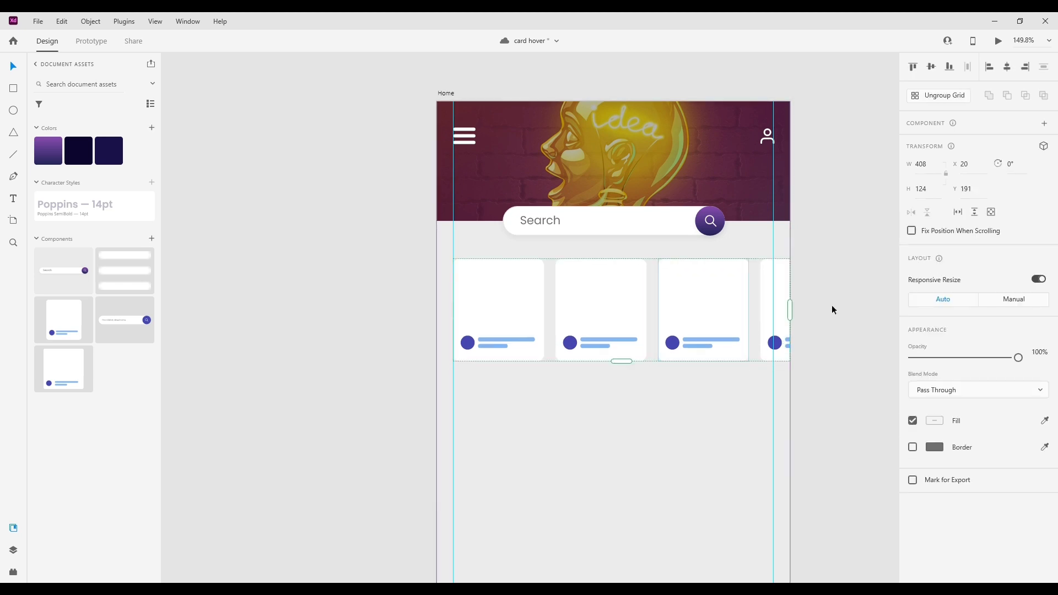
{"action": "left_click", "coordinate": [942, 97]}
{"action": "left_click", "coordinate": [863, 390]}
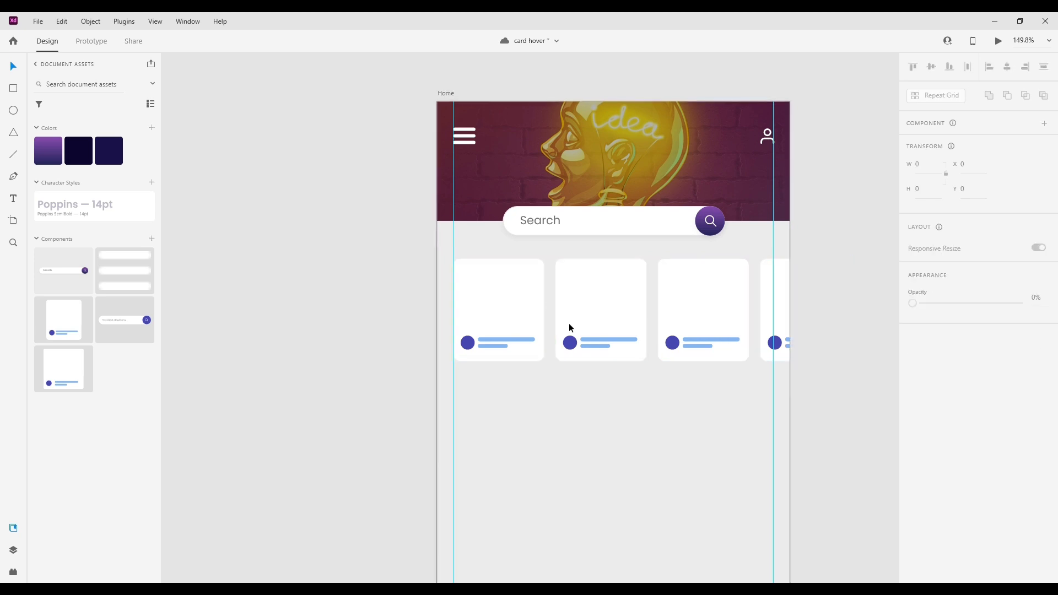
Use Design Hunt to fill the first small card's image area with the neon synthesizer photo and the second's with the yellow rooster logo
{"action": "left_click", "coordinate": [512, 293]}
{"action": "double_click", "coordinate": [513, 293]}
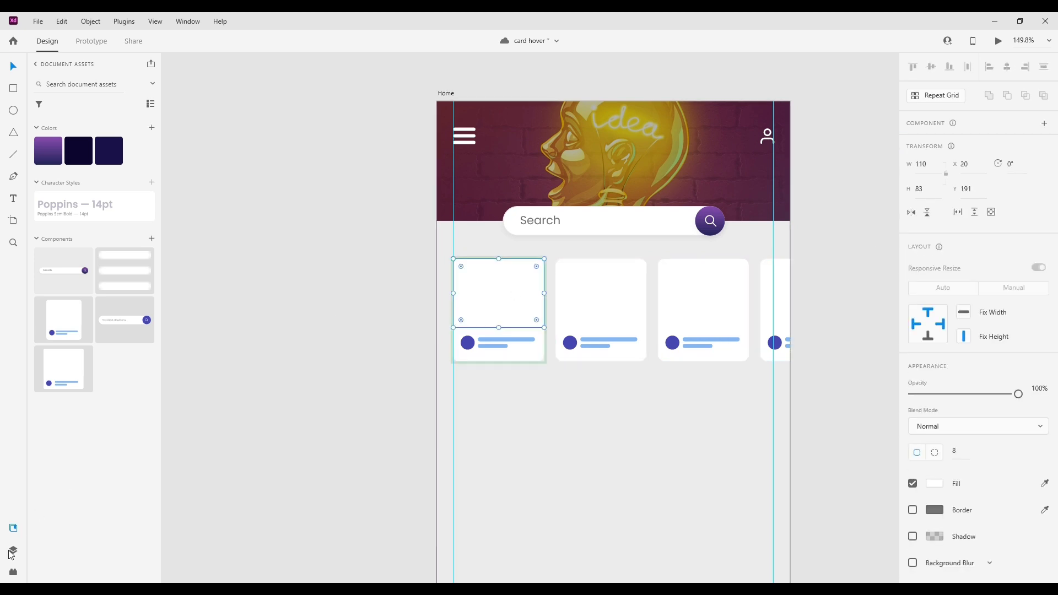
{"action": "left_click", "coordinate": [14, 572]}
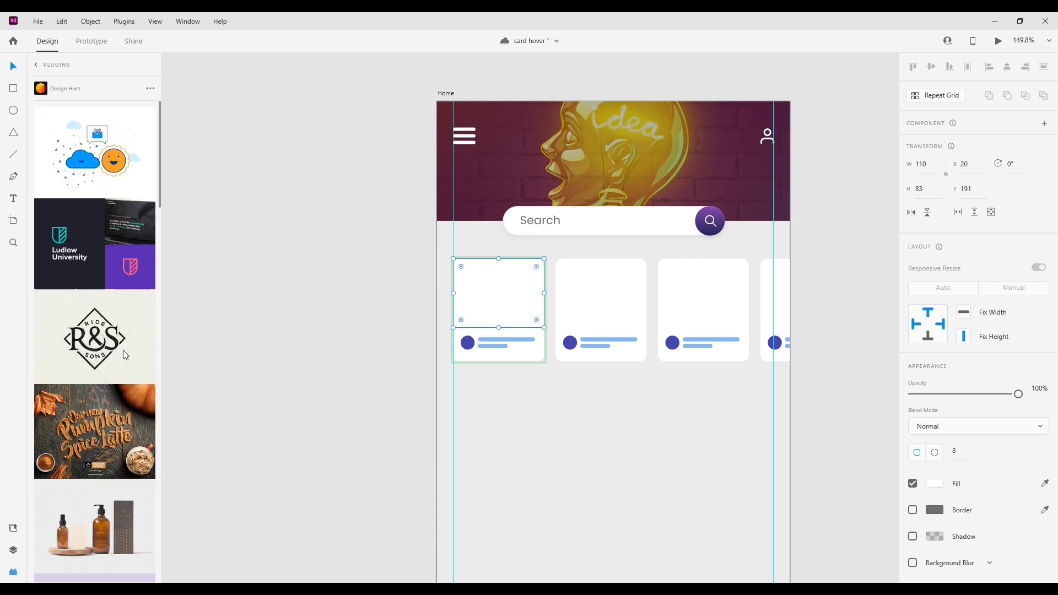
{"action": "scroll", "coordinate": [82, 364], "scroll_direction": "down", "scroll_amount": 6}
{"action": "left_click", "coordinate": [101, 352]}
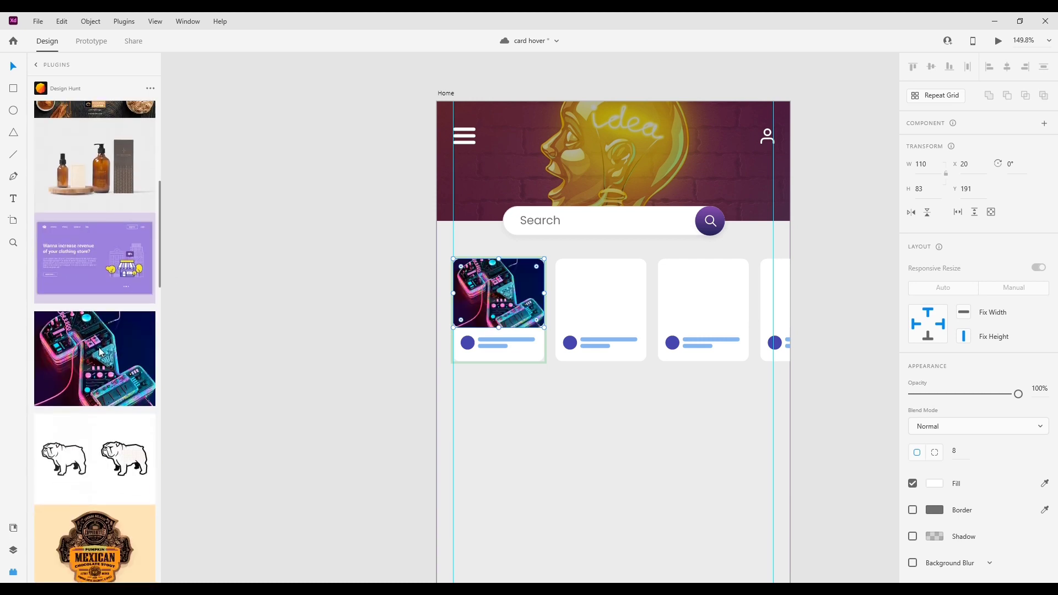
{"action": "left_click", "coordinate": [609, 308]}
{"action": "scroll", "coordinate": [98, 468], "scroll_direction": "down", "scroll_amount": 6}
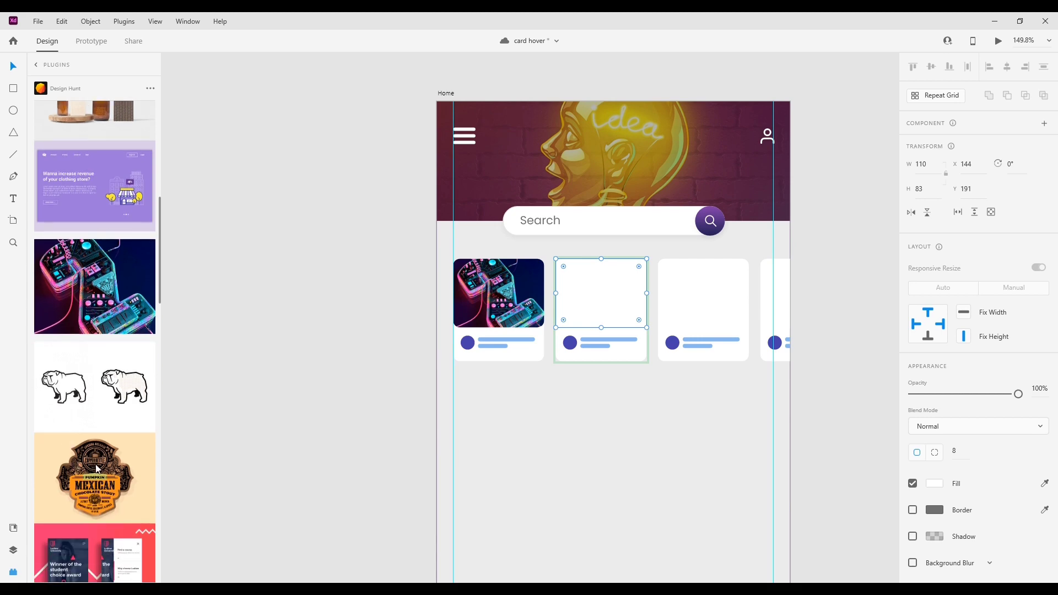
{"action": "left_click", "coordinate": [98, 468]}
Fill the third small card's image area with the colourful paper-cut animal scene and the fourth's with the bald cartoon man in orange
{"action": "left_click", "coordinate": [669, 314]}
{"action": "left_click", "coordinate": [674, 310]}
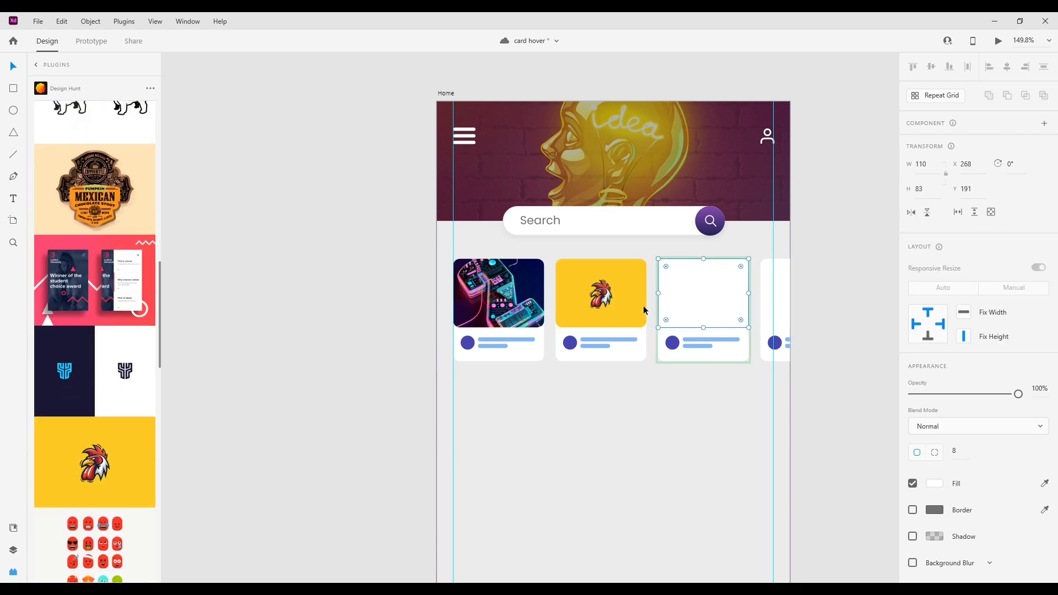
{"action": "scroll", "coordinate": [196, 463], "scroll_direction": "down", "scroll_amount": 1}
{"action": "scroll", "coordinate": [122, 474], "scroll_direction": "down", "scroll_amount": 6}
{"action": "left_click", "coordinate": [100, 292]}
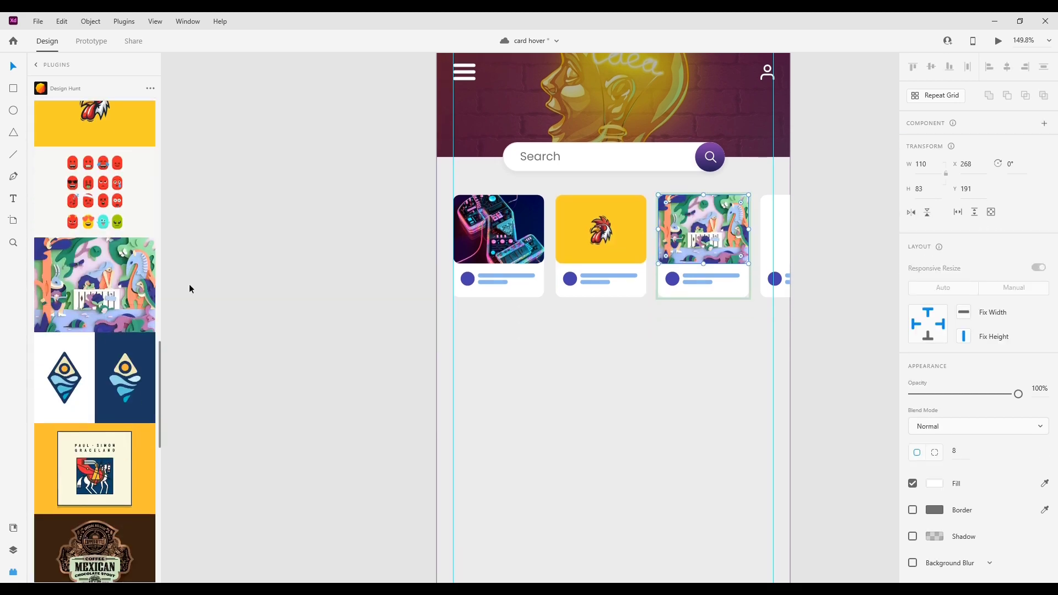
{"action": "left_click", "coordinate": [782, 242]}
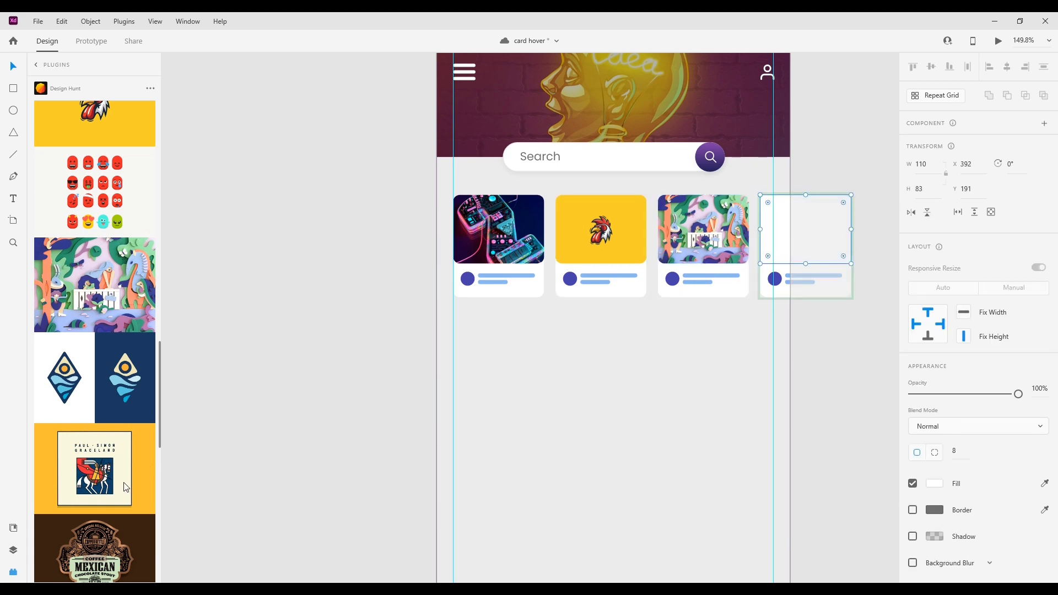
{"action": "scroll", "coordinate": [126, 487], "scroll_direction": "down", "scroll_amount": 10}
{"action": "left_click", "coordinate": [110, 498]}
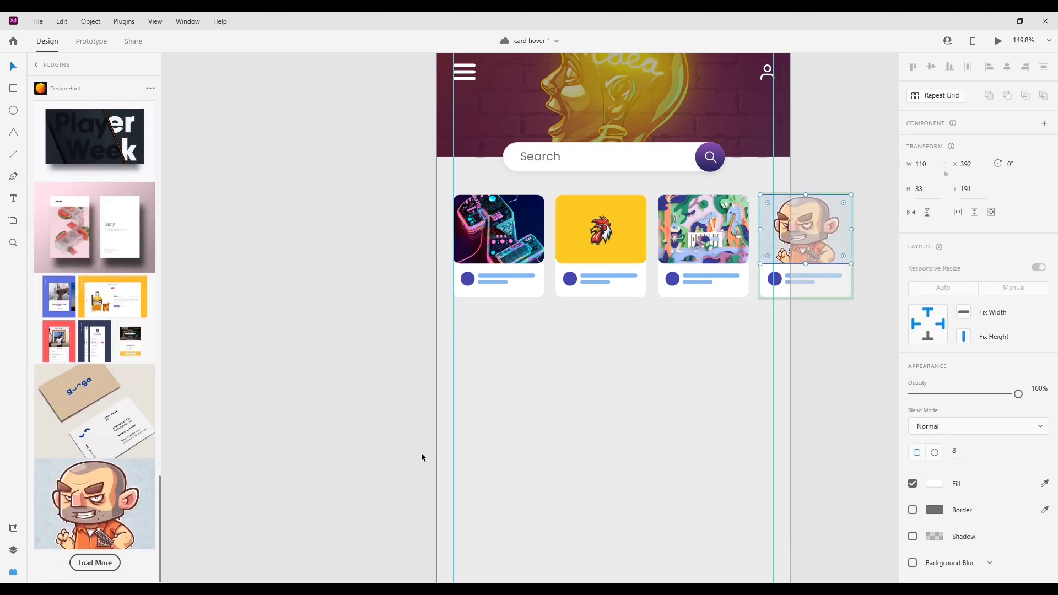
{"action": "left_click", "coordinate": [849, 349]}
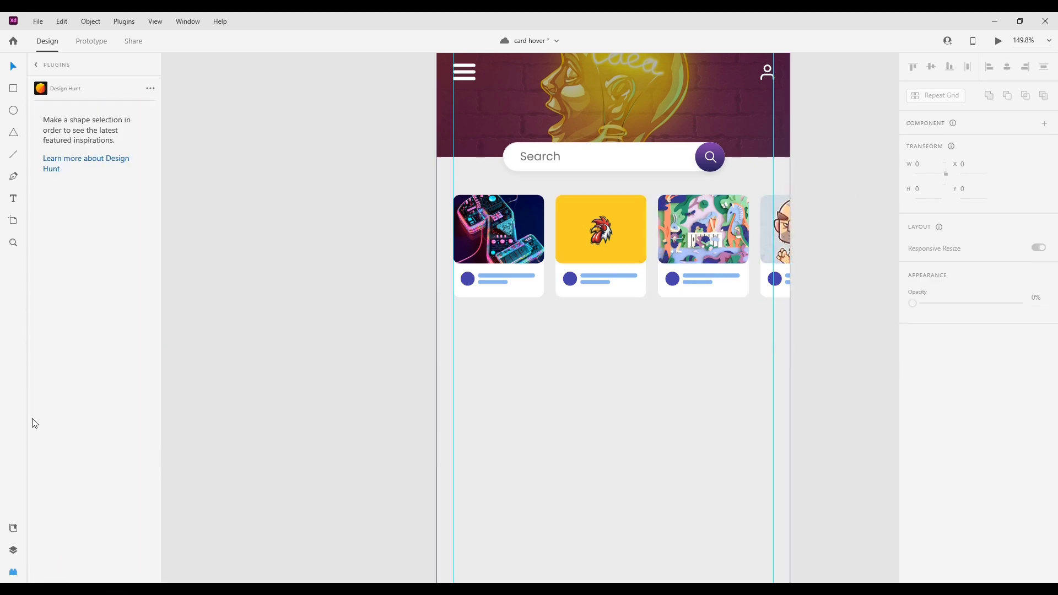
Place the card component at X 20, Y 343 below the small cards and repeat it into a grid of two columns and two rows
{"action": "left_click", "coordinate": [18, 532]}
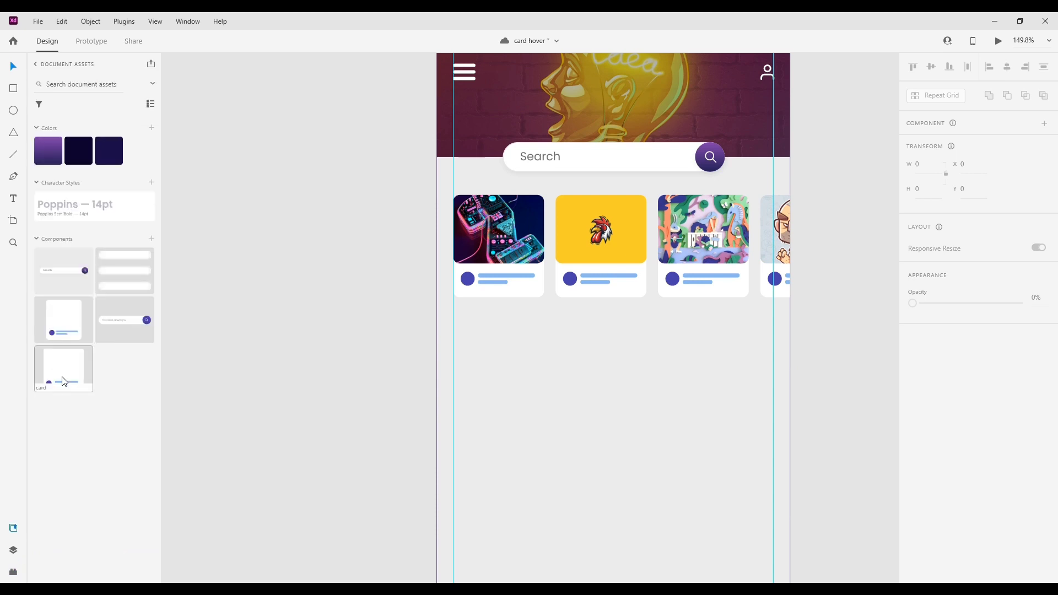
{"action": "left_click_drag", "start_coordinate": [265, 389], "coordinate": [505, 369]}
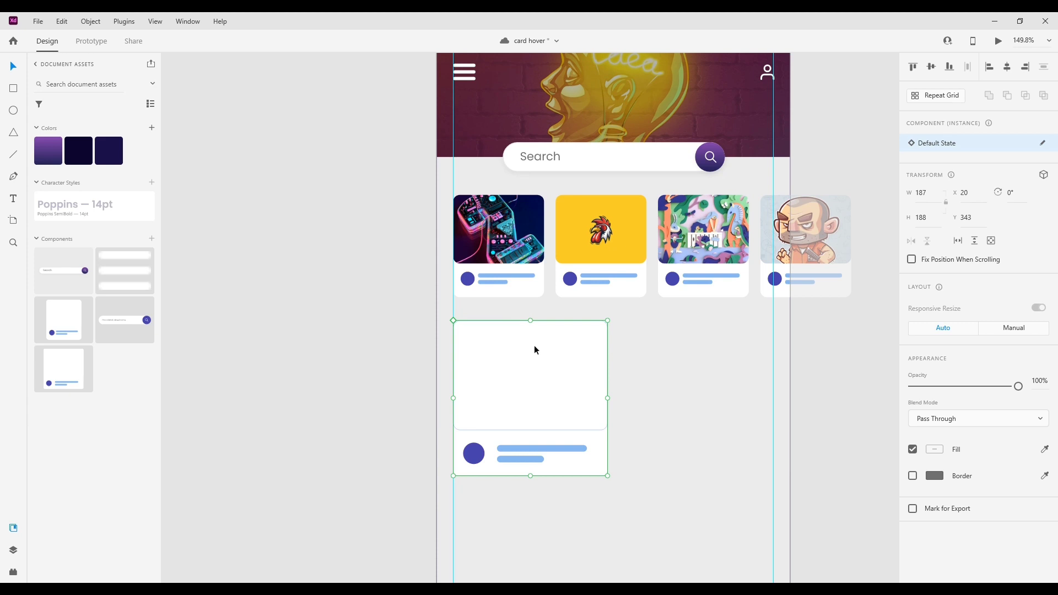
{"action": "left_click", "coordinate": [935, 96]}
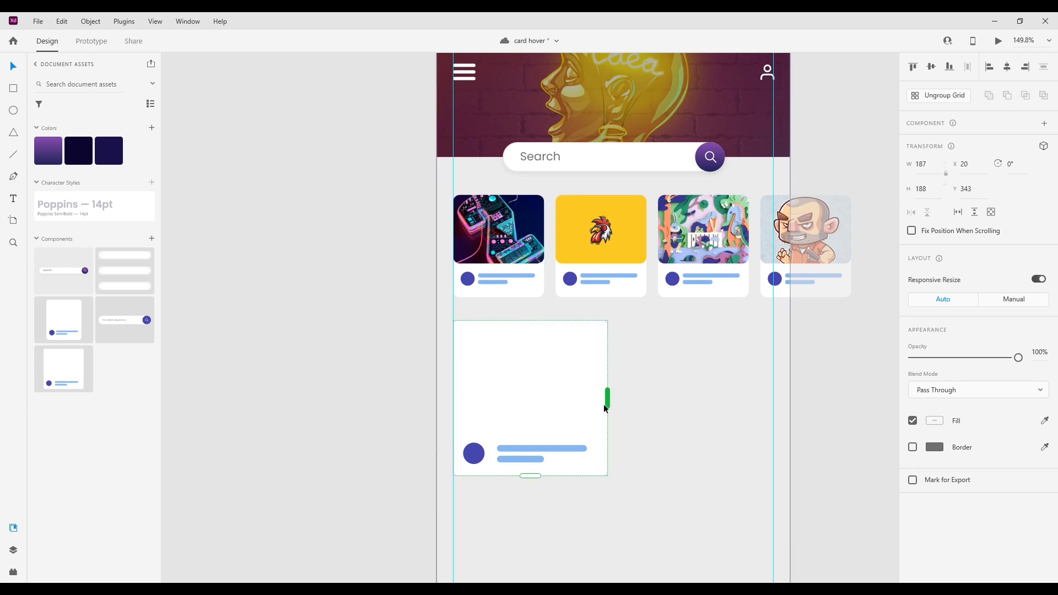
{"action": "left_click_drag", "start_coordinate": [607, 400], "coordinate": [788, 400]}
{"action": "mouse_move", "coordinate": [617, 399]}
{"action": "left_mouse_down"}
{"action": "mouse_move", "coordinate": [633, 572]}
{"action": "mouse_move", "coordinate": [636, 541]}
{"action": "left_mouse_up"}
{"action": "scroll", "coordinate": [633, 430], "scroll_direction": "down", "scroll_amount": 1}
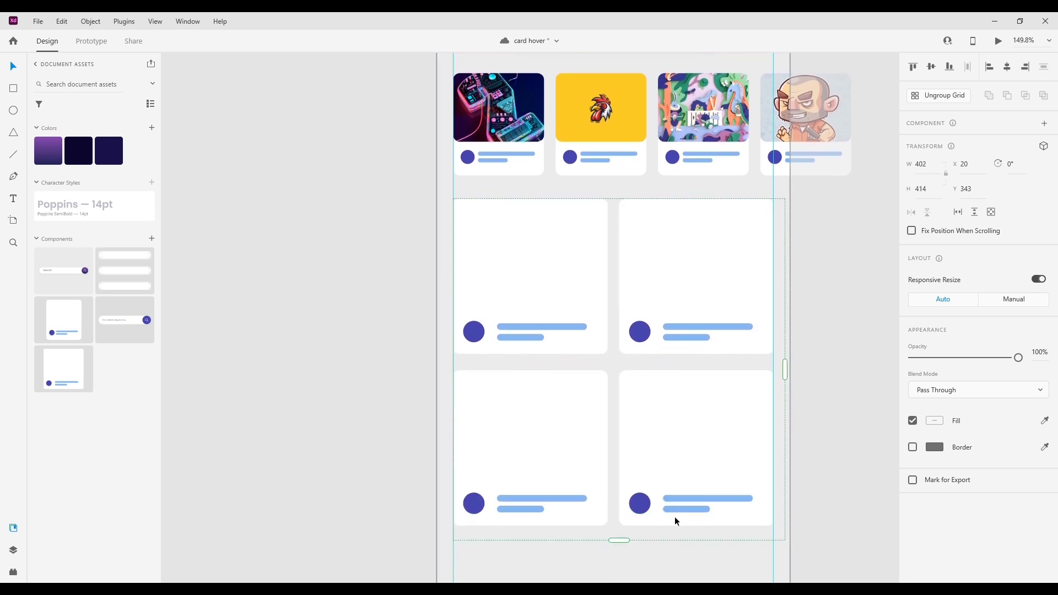
Ungroup the grid of large cards and use Design Hunt to fill the first card's image area with the red car illustration
{"action": "left_click", "coordinate": [947, 101]}
{"action": "left_click", "coordinate": [818, 283]}
{"action": "double_click", "coordinate": [540, 262]}
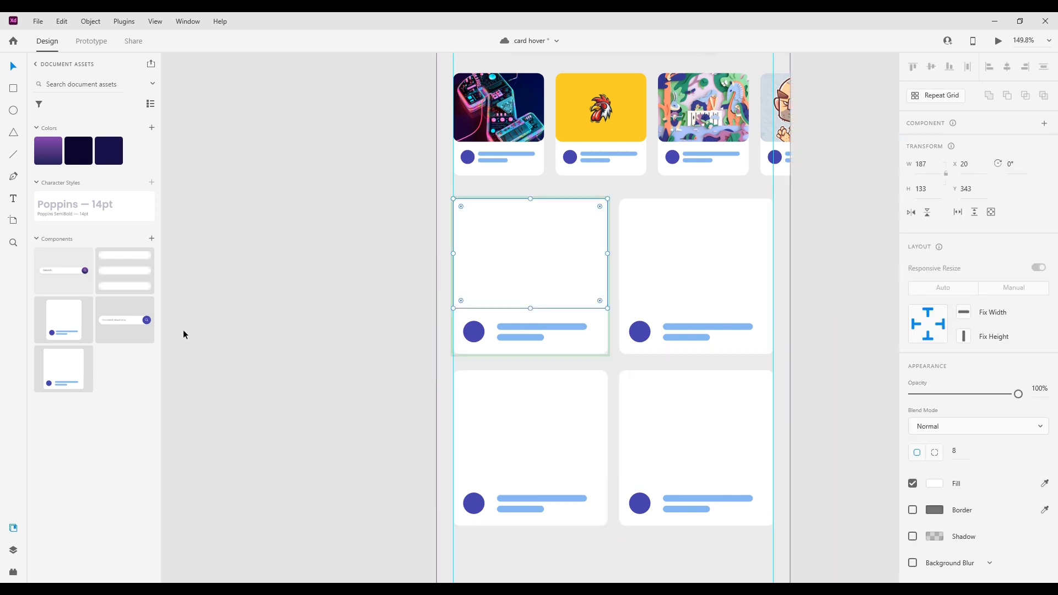
{"action": "left_click", "coordinate": [12, 573]}
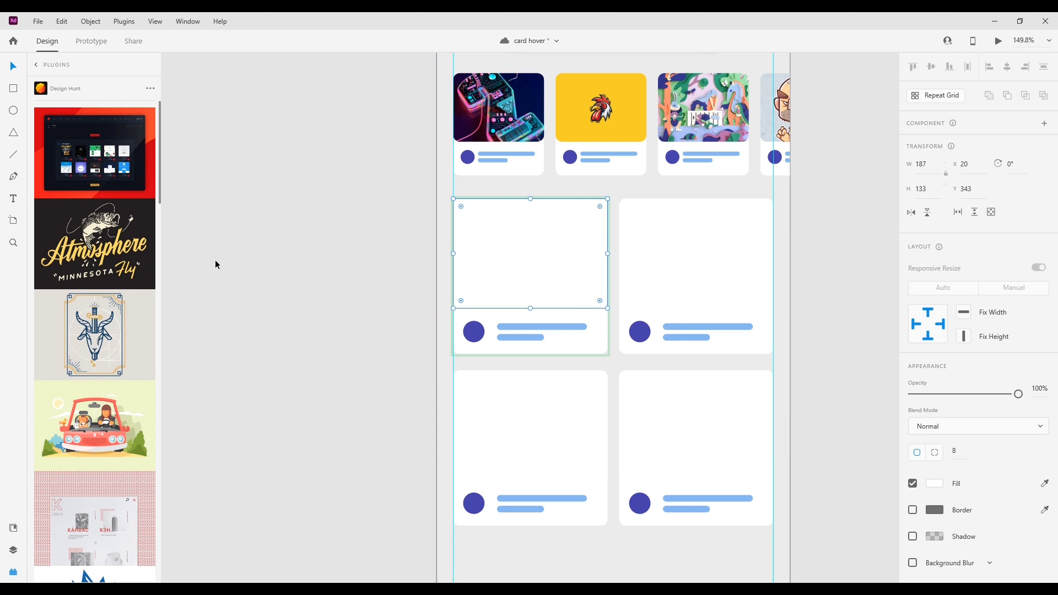
{"action": "left_click", "coordinate": [115, 414]}
Fill the second large card's image area with the black-and-white bird illustration on yellow from Design Hunt
{"action": "left_click", "coordinate": [696, 232]}
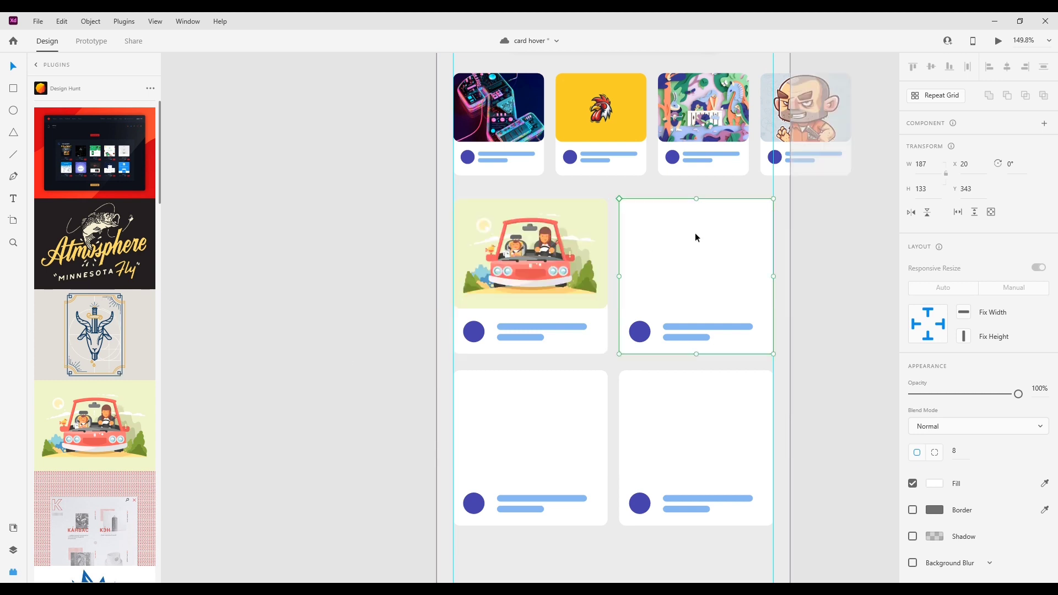
{"action": "scroll", "coordinate": [107, 389], "scroll_direction": "down", "scroll_amount": 5}
{"action": "scroll", "coordinate": [108, 389], "scroll_direction": "down", "scroll_amount": 8}
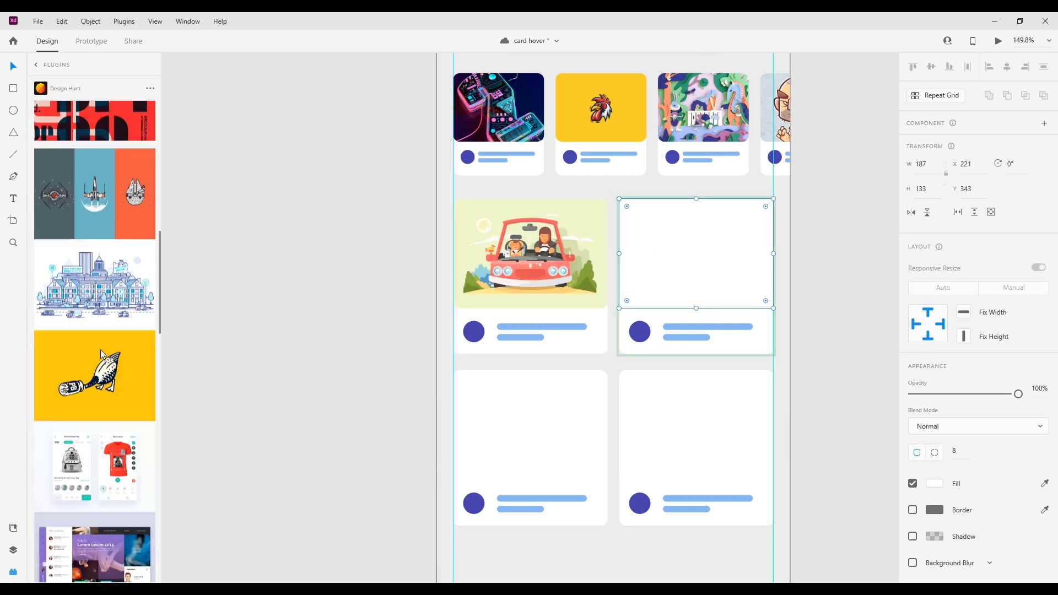
{"action": "left_click", "coordinate": [101, 271]}
Load more Design Hunt images and fill the third large card's image area with the orange beer badge logos
{"action": "left_click", "coordinate": [508, 425]}
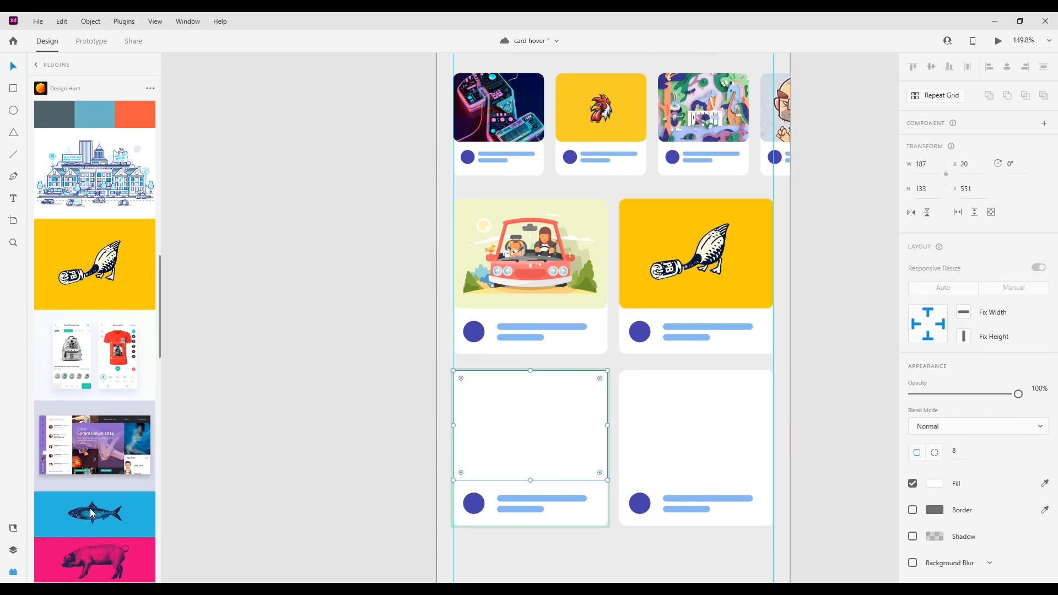
{"action": "scroll", "coordinate": [83, 480], "scroll_direction": "down", "scroll_amount": 5}
{"action": "scroll", "coordinate": [87, 434], "scroll_direction": "down", "scroll_amount": 5}
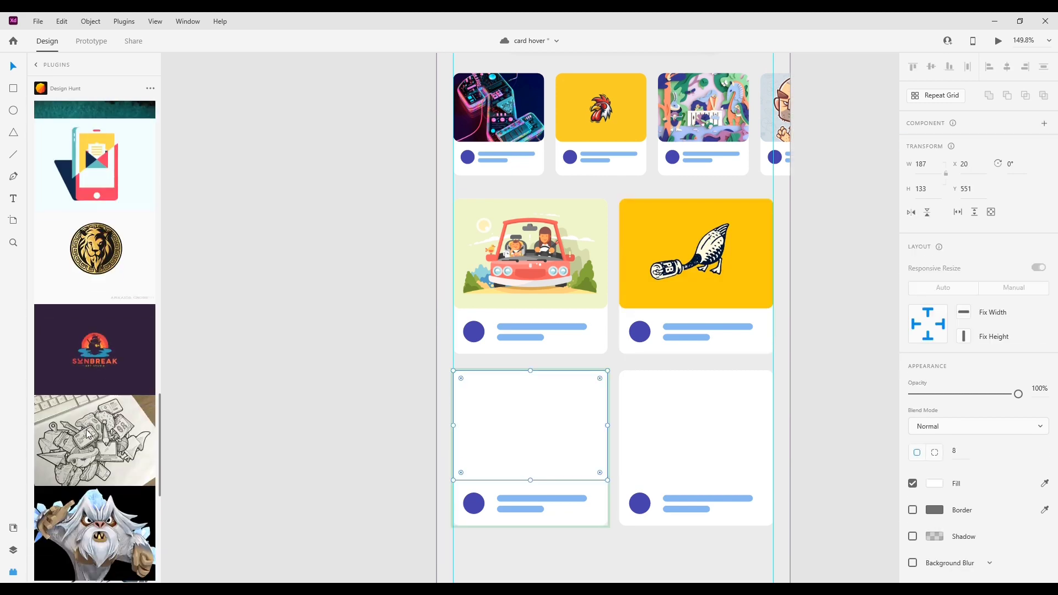
{"action": "scroll", "coordinate": [103, 386], "scroll_direction": "down", "scroll_amount": 6}
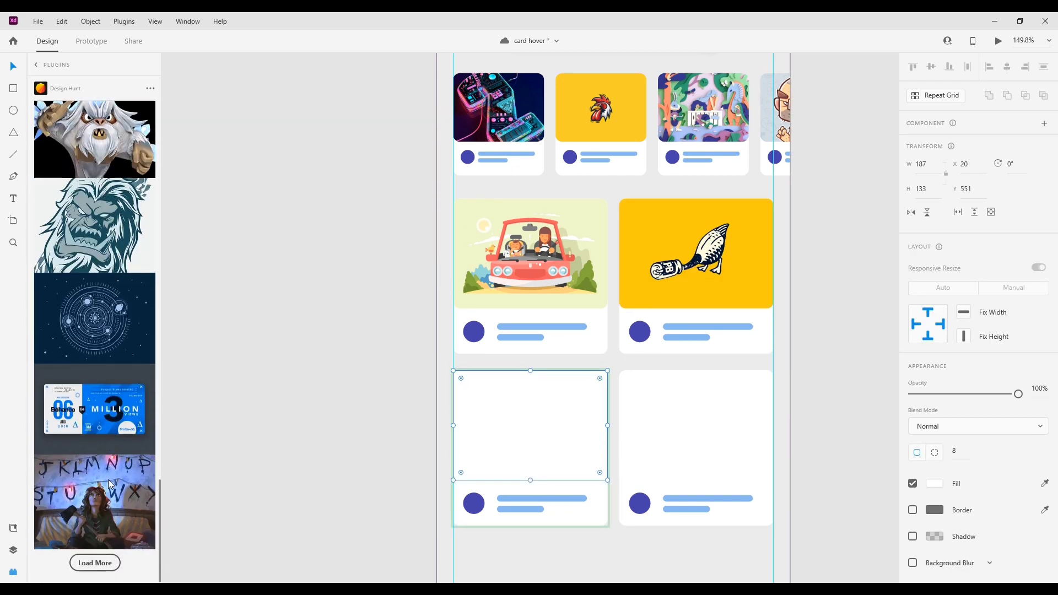
{"action": "left_click", "coordinate": [106, 562]}
{"action": "scroll", "coordinate": [126, 417], "scroll_direction": "down", "scroll_amount": 5}
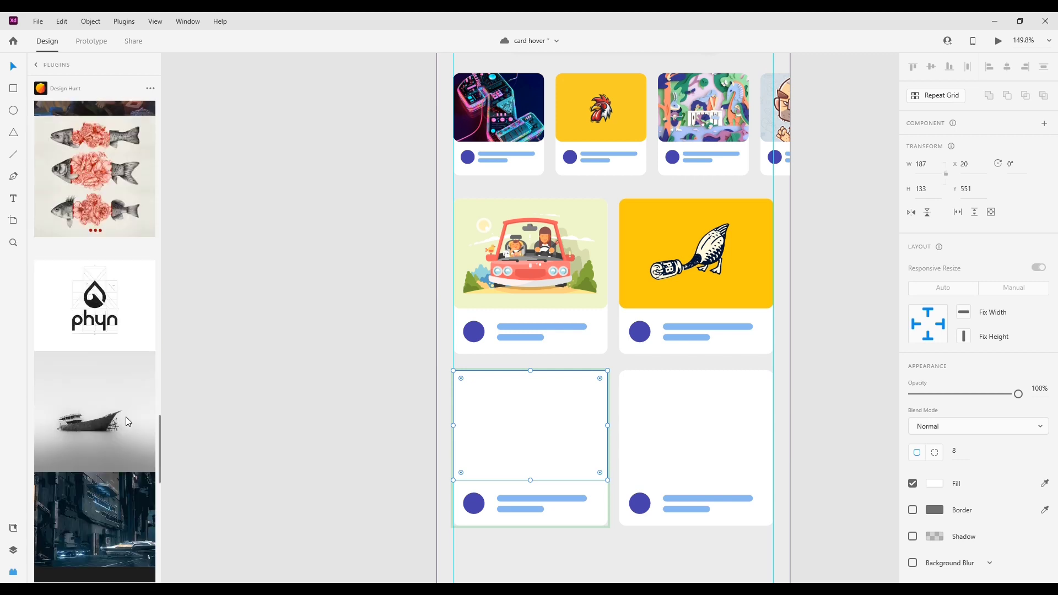
{"action": "scroll", "coordinate": [125, 417], "scroll_direction": "down", "scroll_amount": 5}
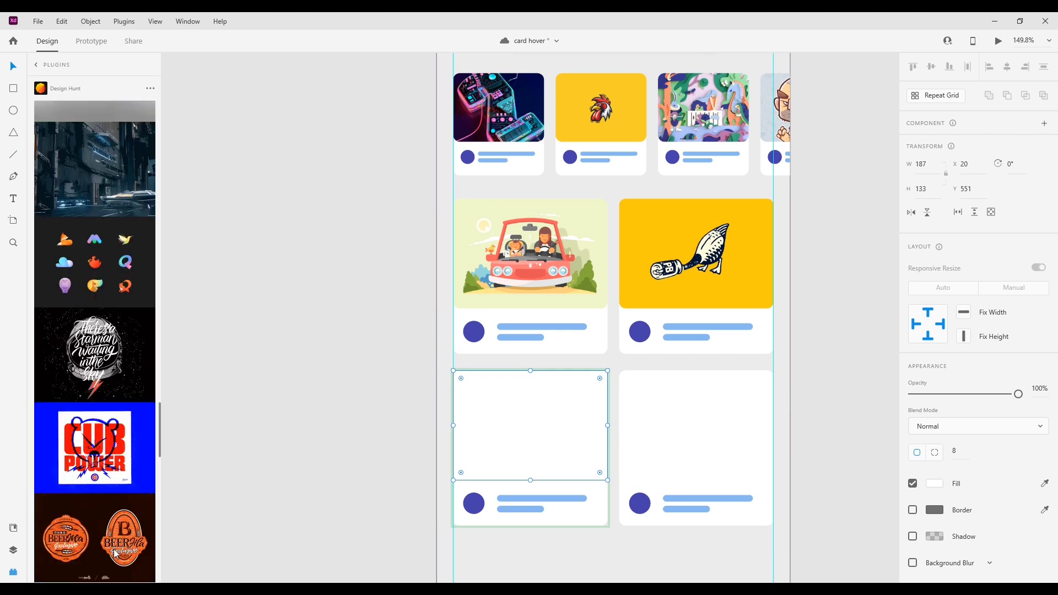
{"action": "left_click", "coordinate": [116, 554]}
Fill the fourth large card's image area with the ghost holding a broom on purple
{"action": "left_click", "coordinate": [668, 438]}
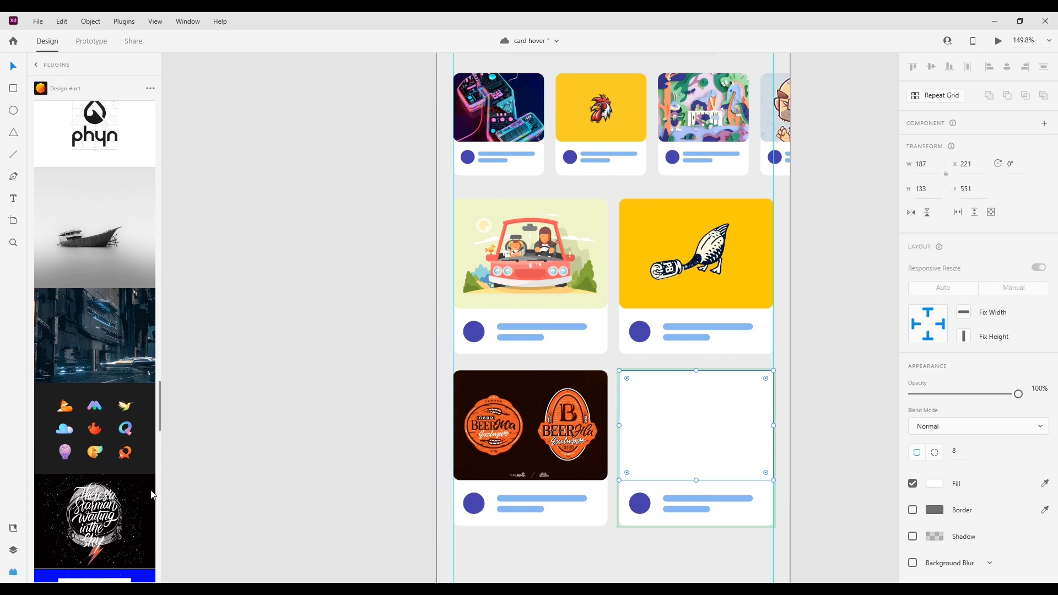
{"action": "scroll", "coordinate": [82, 438], "scroll_direction": "down", "scroll_amount": 5}
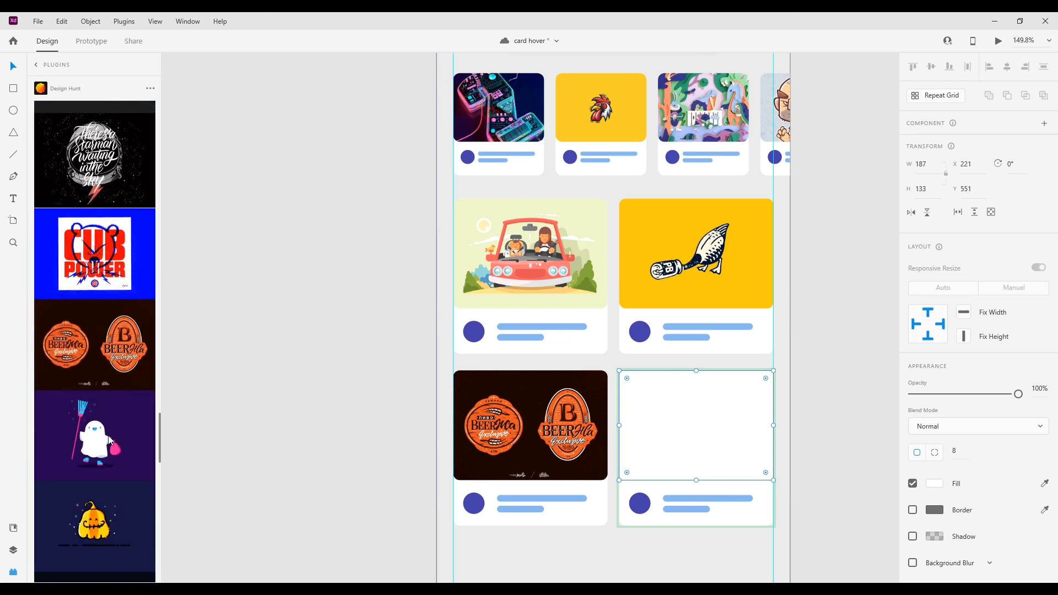
{"action": "left_click", "coordinate": [108, 440]}
Replace the third large card's image with the pumpkin illustration from Design Hunt
{"action": "double_click", "coordinate": [498, 433]}
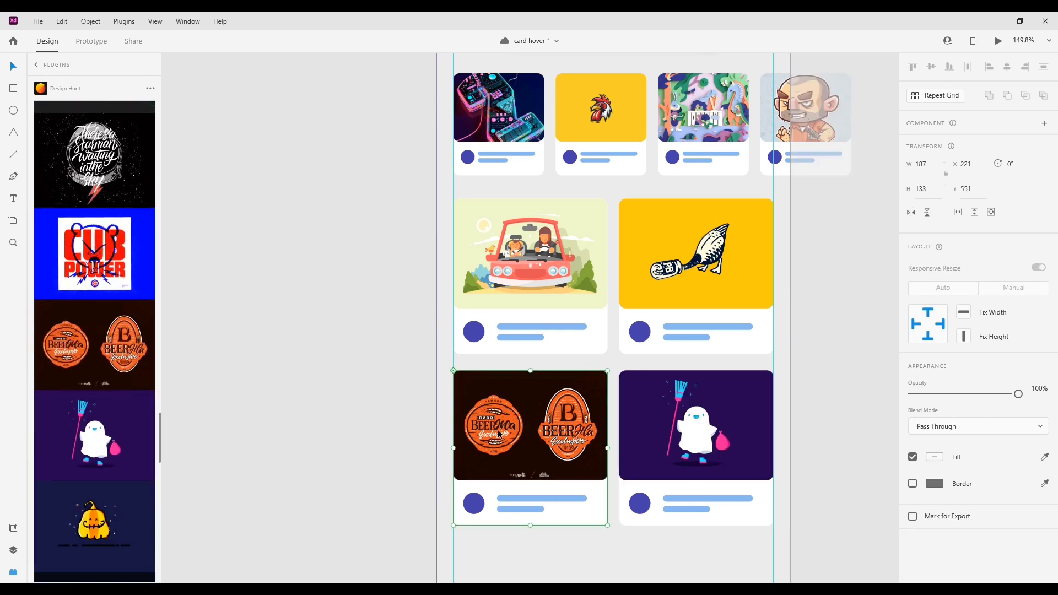
{"action": "left_click", "coordinate": [82, 533]}
{"action": "left_click", "coordinate": [278, 476]}
Try to place the bottom two large cards lower on the artboard, and undo the last changes
{"action": "scroll", "coordinate": [656, 333], "scroll_direction": "down", "scroll_amount": 5}
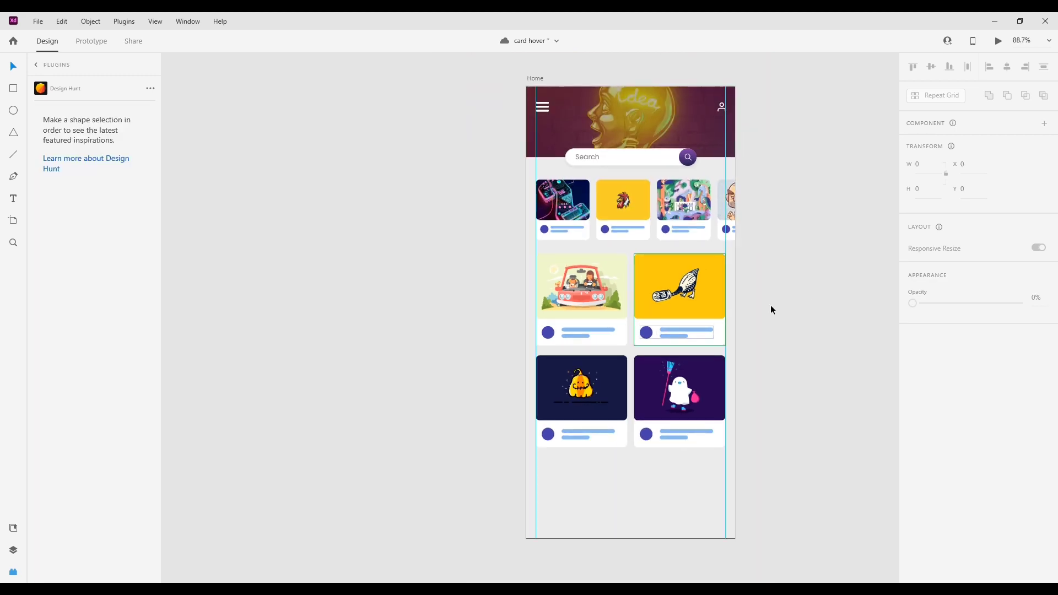
{"action": "scroll", "coordinate": [770, 412], "scroll_direction": "up", "scroll_amount": 2}
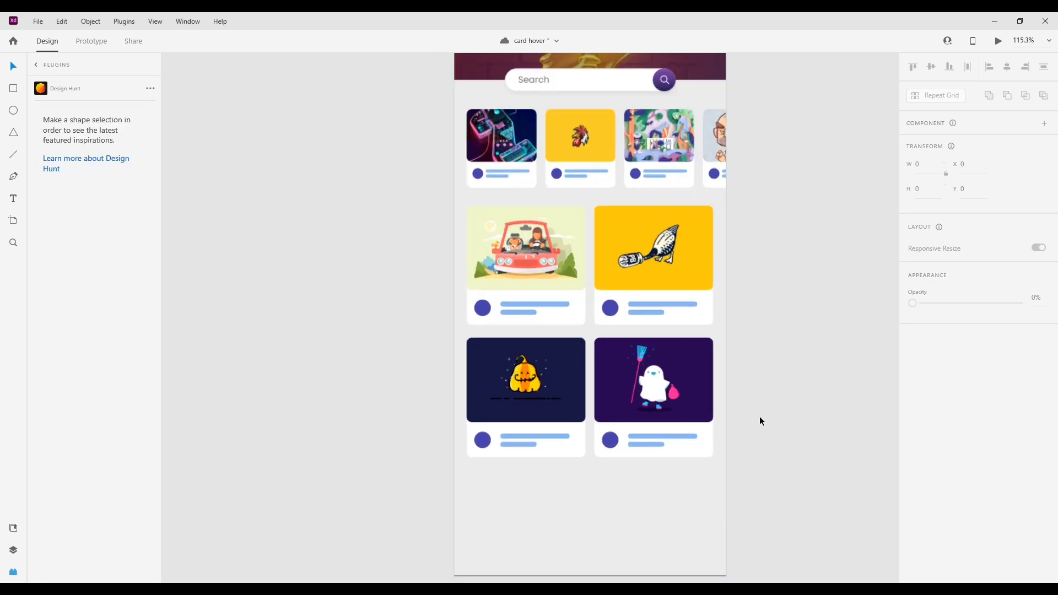
{"action": "left_click", "coordinate": [667, 416]}
{"action": "left_click", "coordinate": [556, 411], "text": "shift"}
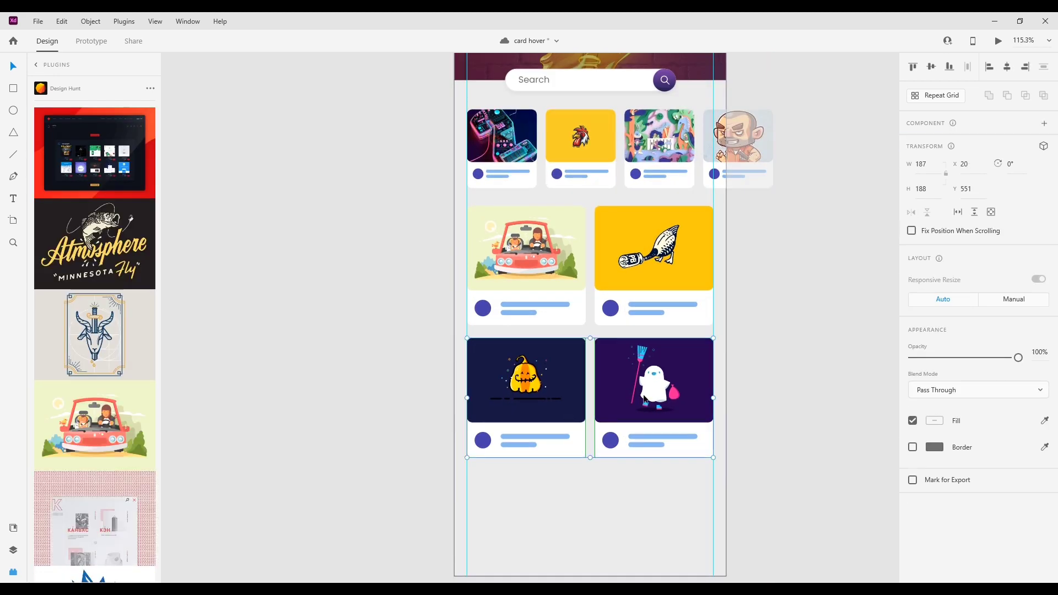
{"action": "left_click_drag", "start_coordinate": [644, 395], "coordinate": [679, 527]}
{"action": "key", "text": "ctrl+z"}
{"action": "left_click", "coordinate": [761, 421]}
{"action": "scroll", "coordinate": [762, 415], "scroll_direction": "down", "scroll_amount": 2}
{"action": "left_click_drag", "start_coordinate": [780, 435], "coordinate": [742, 459]}
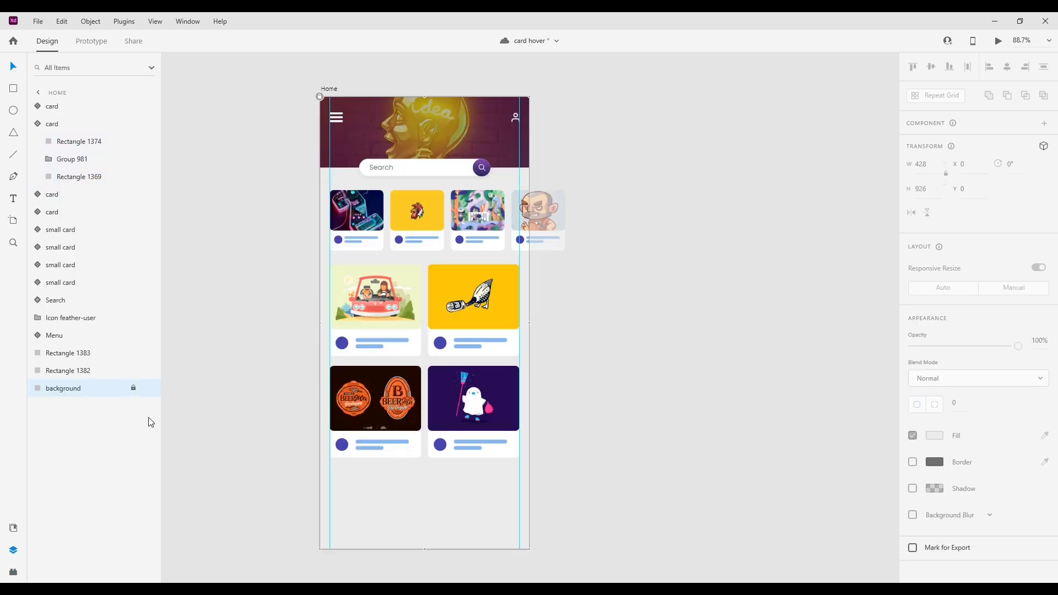
Draw a rectangle covering the whole Home artboard and mask all of the artboard's contents with it
{"action": "left_click", "coordinate": [718, 406]}
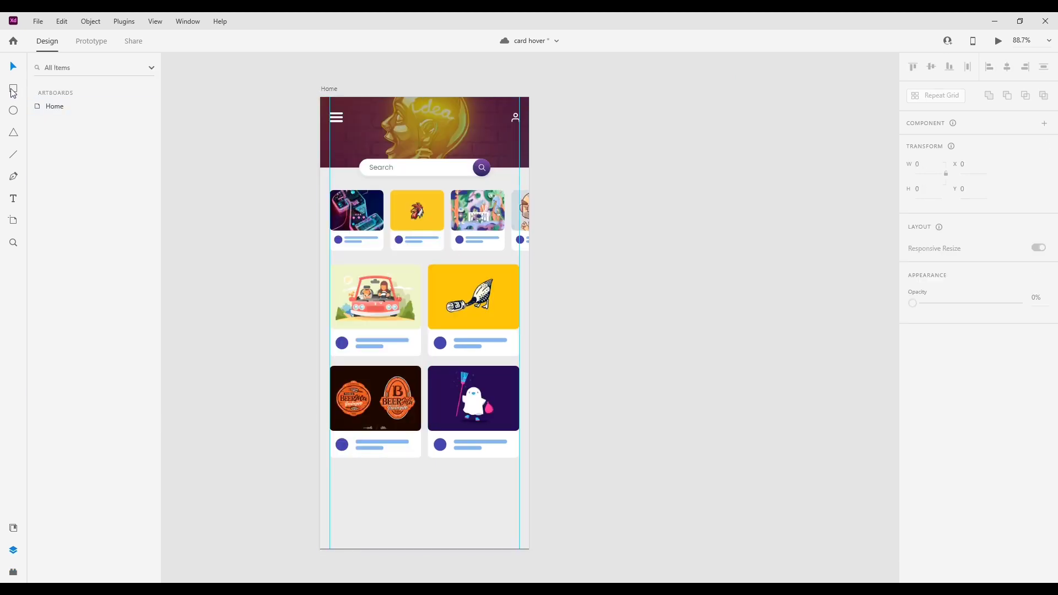
{"action": "mouse_move", "coordinate": [324, 99]}
{"action": "left_mouse_down"}
{"action": "mouse_move", "coordinate": [489, 355]}
{"action": "mouse_move", "coordinate": [520, 544]}
{"action": "mouse_move", "coordinate": [560, 551]}
{"action": "mouse_move", "coordinate": [302, 96]}
{"action": "left_mouse_up"}
{"action": "key", "text": "v"}
{"action": "left_click_drag", "start_coordinate": [571, 566], "coordinate": [306, 81]}
{"action": "right_click", "coordinate": [377, 153]}
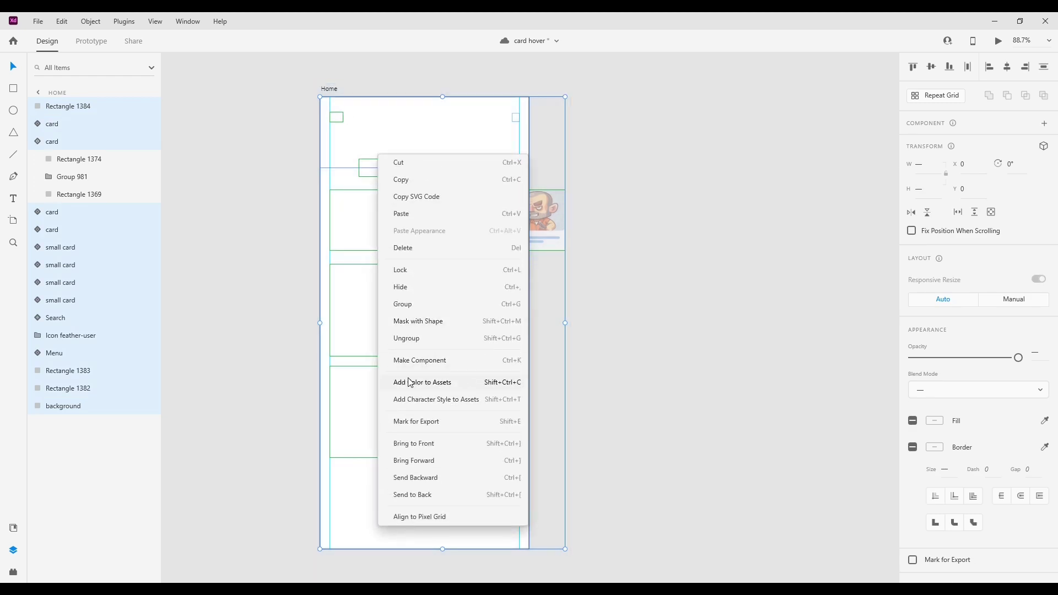
{"action": "left_click", "coordinate": [436, 322]}
{"action": "left_click", "coordinate": [622, 333]}
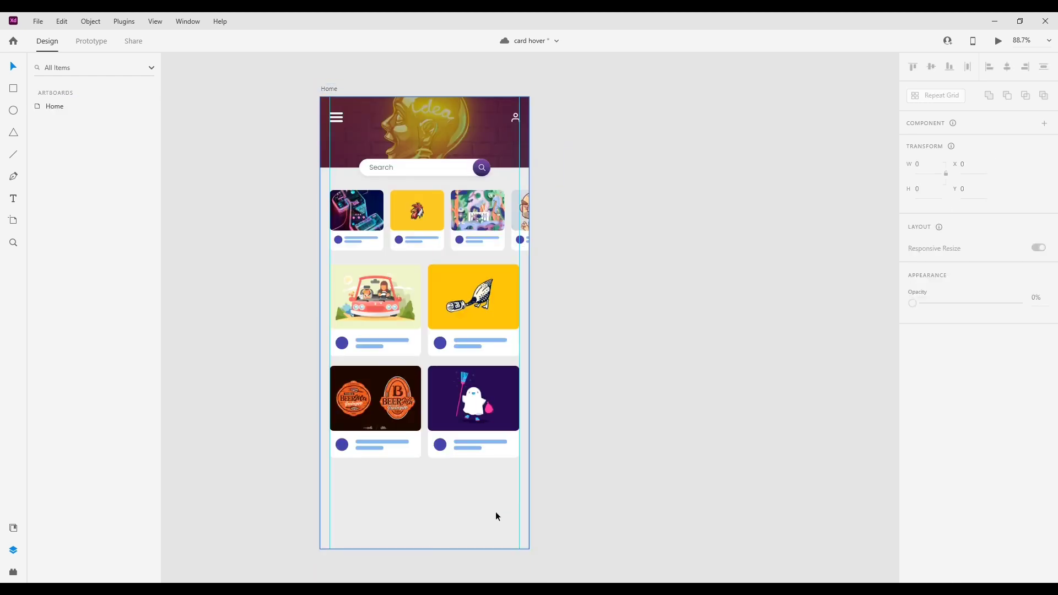
{"action": "left_click", "coordinate": [497, 514]}
{"action": "double_click", "coordinate": [524, 544]}
{"action": "left_click_drag", "start_coordinate": [521, 543], "coordinate": [634, 506]}
{"action": "left_click", "coordinate": [661, 303]}
{"action": "scroll", "coordinate": [662, 301], "scroll_direction": "down", "scroll_amount": 3}
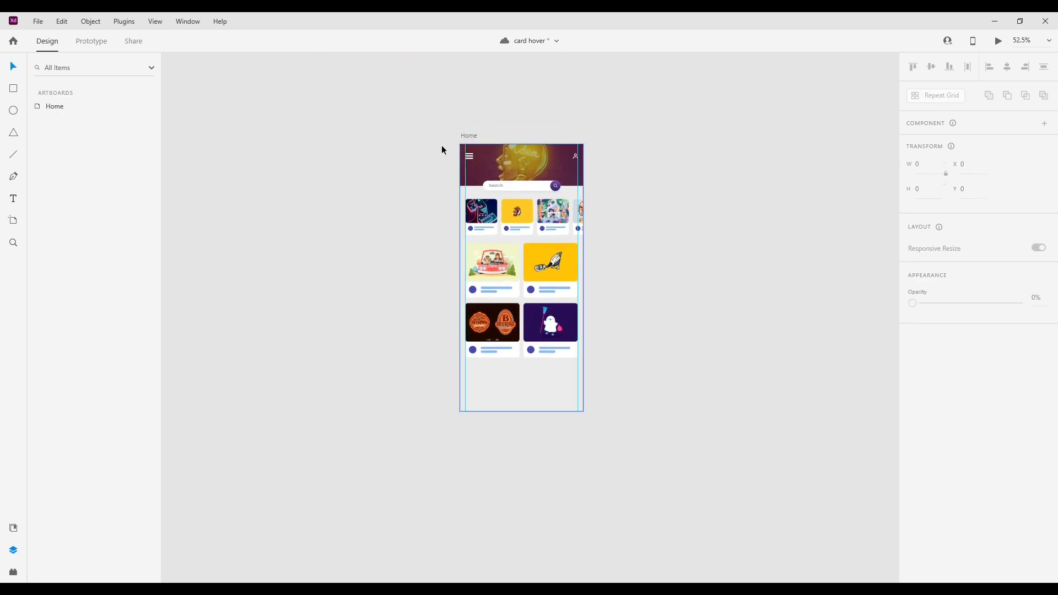
Try to duplicate the Home artboard beside the original and rename the copy
{"action": "left_click_drag", "start_coordinate": [465, 135], "coordinate": [627, 135]}
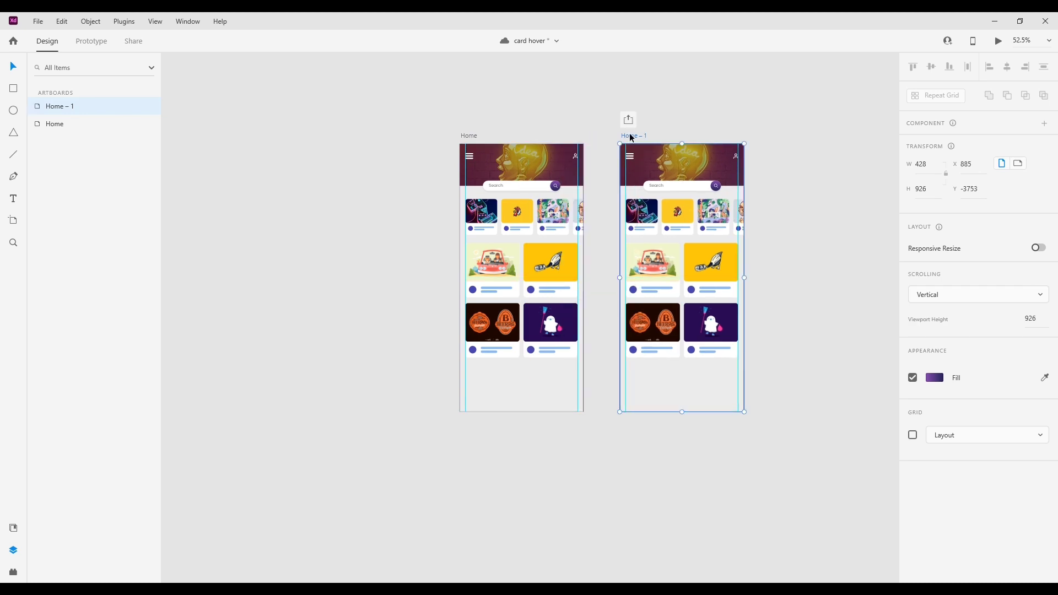
{"action": "double_click", "coordinate": [632, 136]}
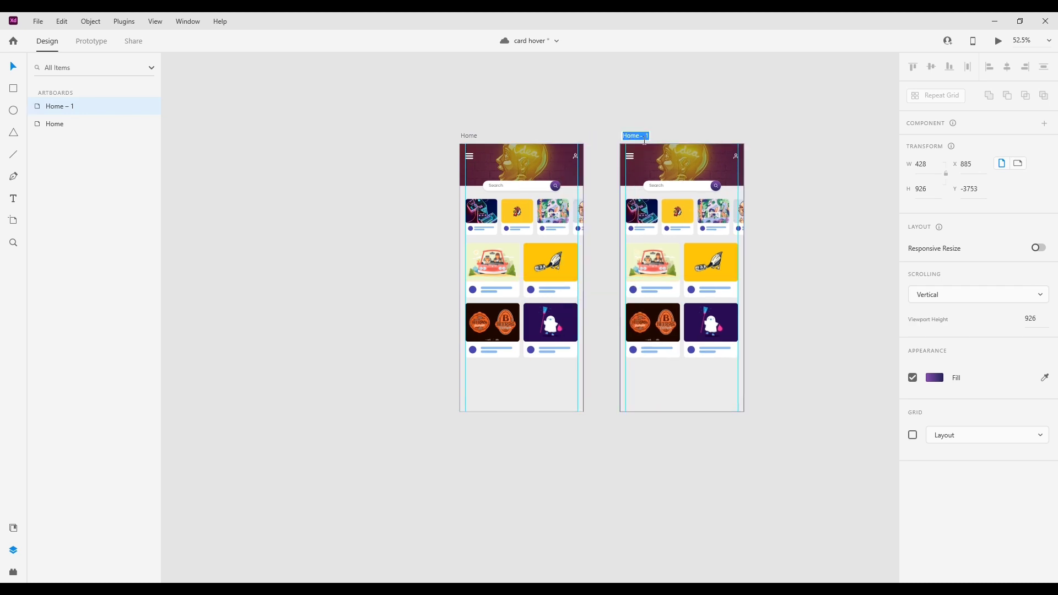
{"action": "key", "text": "Escape"}
{"action": "key", "text": "ctrl+z"}
Widen the search bar evenly on both sides to a width of 343
{"action": "scroll", "coordinate": [600, 198], "scroll_direction": "up", "scroll_amount": 4}
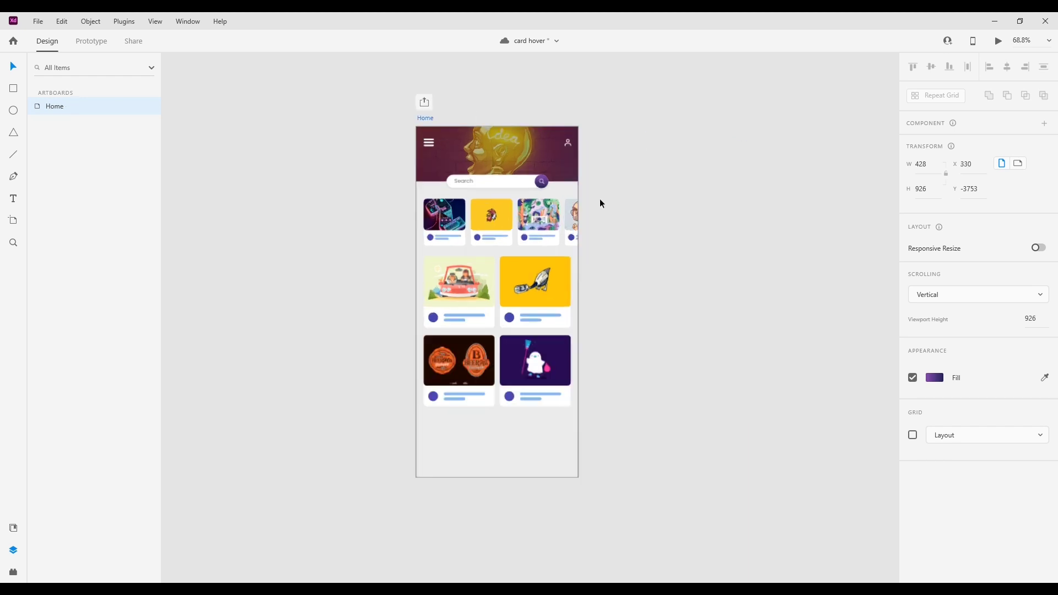
{"action": "left_click", "coordinate": [406, 162]}
{"action": "double_click", "coordinate": [407, 163]}
{"action": "left_click", "coordinate": [407, 163]}
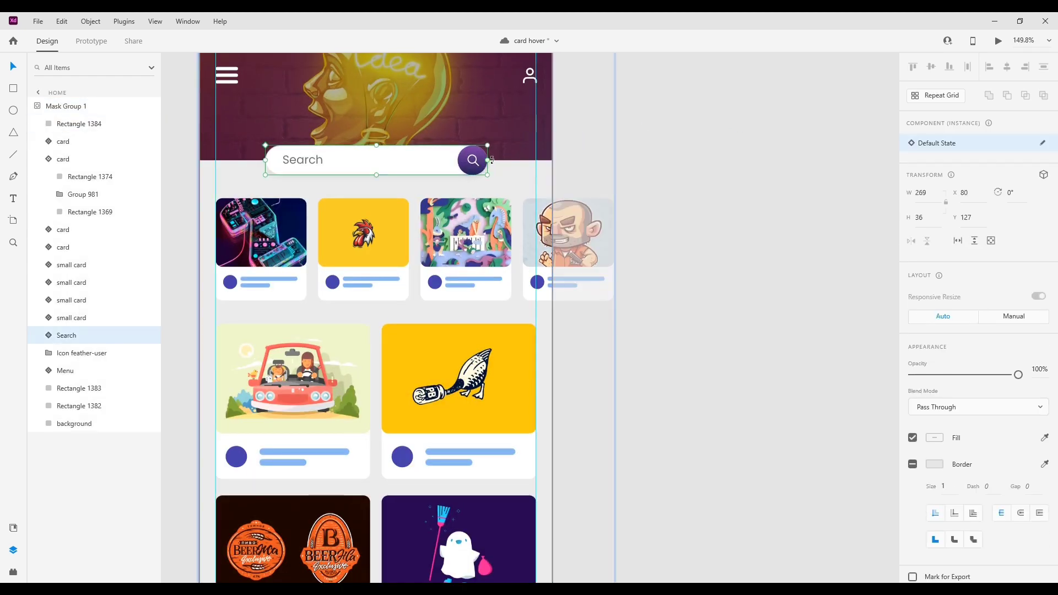
{"action": "left_click_drag", "start_coordinate": [490, 160], "coordinate": [519, 160]}
{"action": "left_click", "coordinate": [662, 207]}
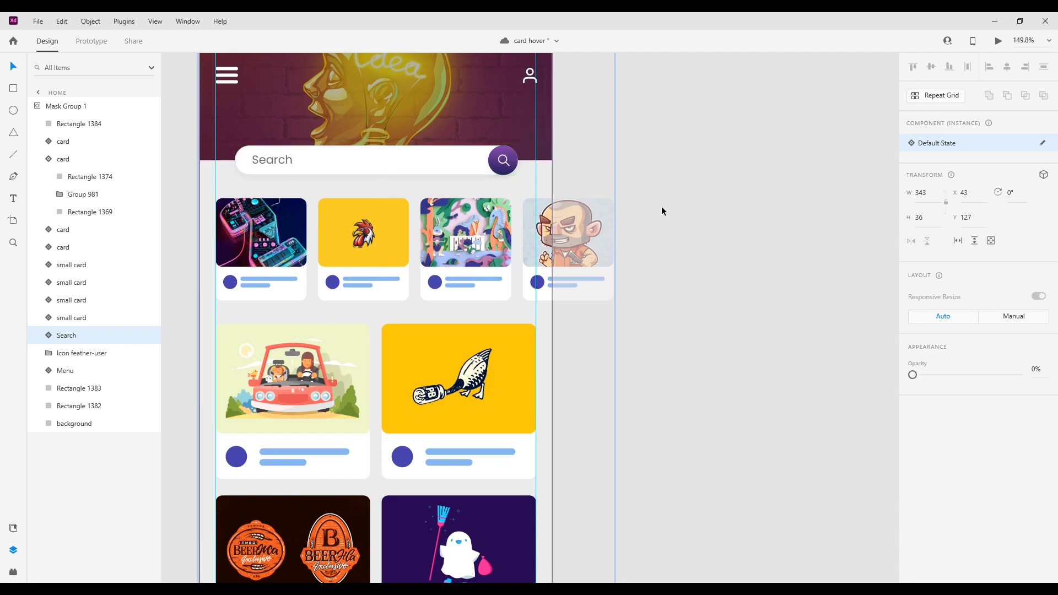
Duplicate the Home artboard beside the original and name the copy Home
{"action": "scroll", "coordinate": [662, 207], "scroll_direction": "down", "scroll_amount": 2}
{"action": "left_click_drag", "start_coordinate": [404, 101], "coordinate": [667, 102]}
{"action": "double_click", "coordinate": [667, 102]}
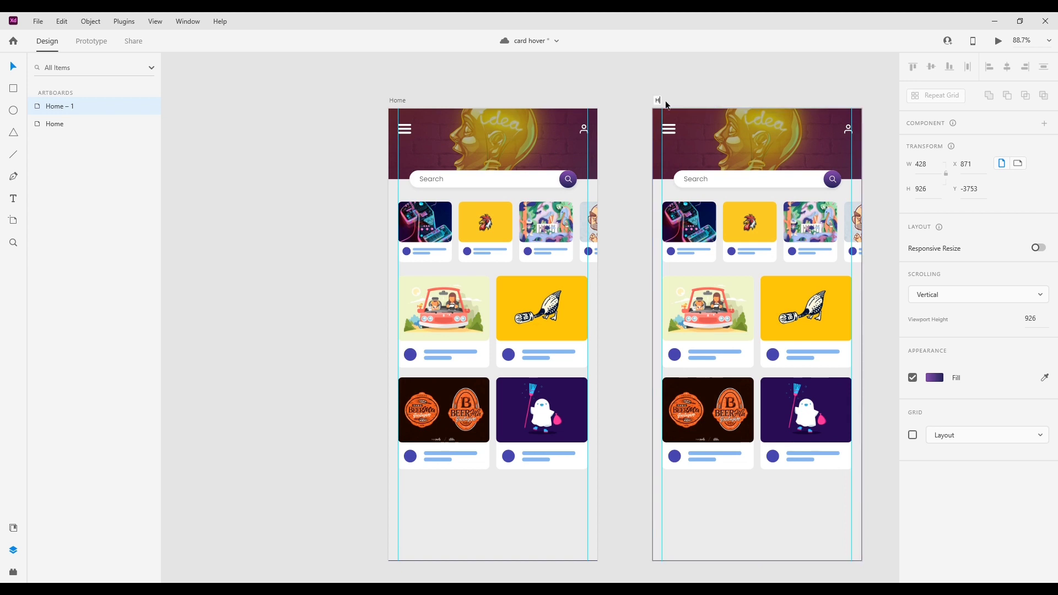
{"action": "key", "text": "Return"}
Scale the mask group on the copied artboard to 306 by 664 and move it to X 238, Y 131
{"action": "scroll", "coordinate": [666, 103], "scroll_direction": "down", "scroll_amount": 2}
{"action": "left_click_drag", "start_coordinate": [823, 202], "coordinate": [726, 234]}
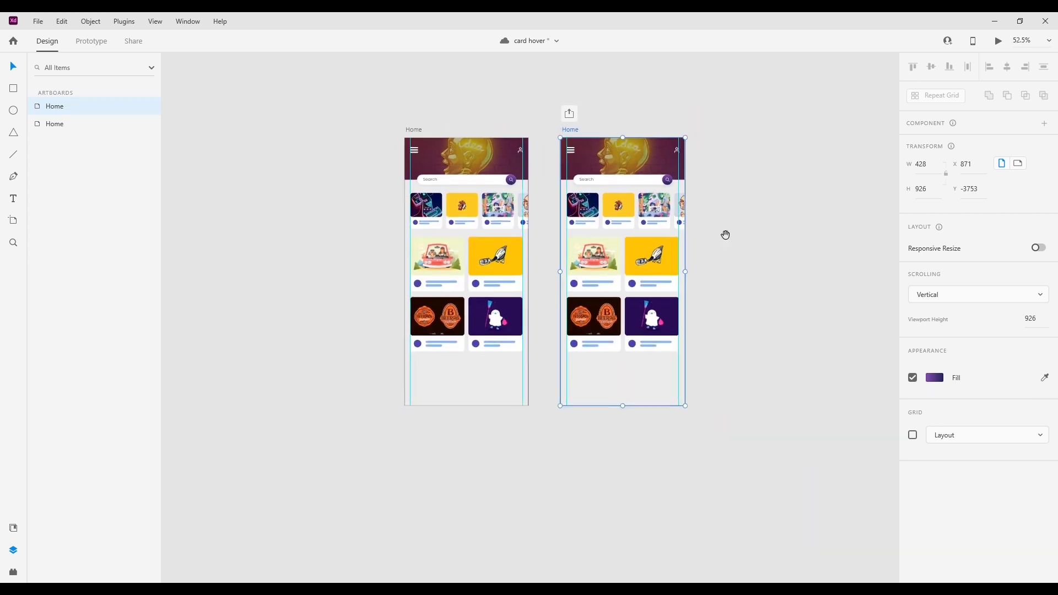
{"action": "left_click", "coordinate": [728, 246]}
{"action": "scroll", "coordinate": [728, 249], "scroll_direction": "up", "scroll_amount": 2}
{"action": "scroll", "coordinate": [725, 382], "scroll_direction": "up", "scroll_amount": 1}
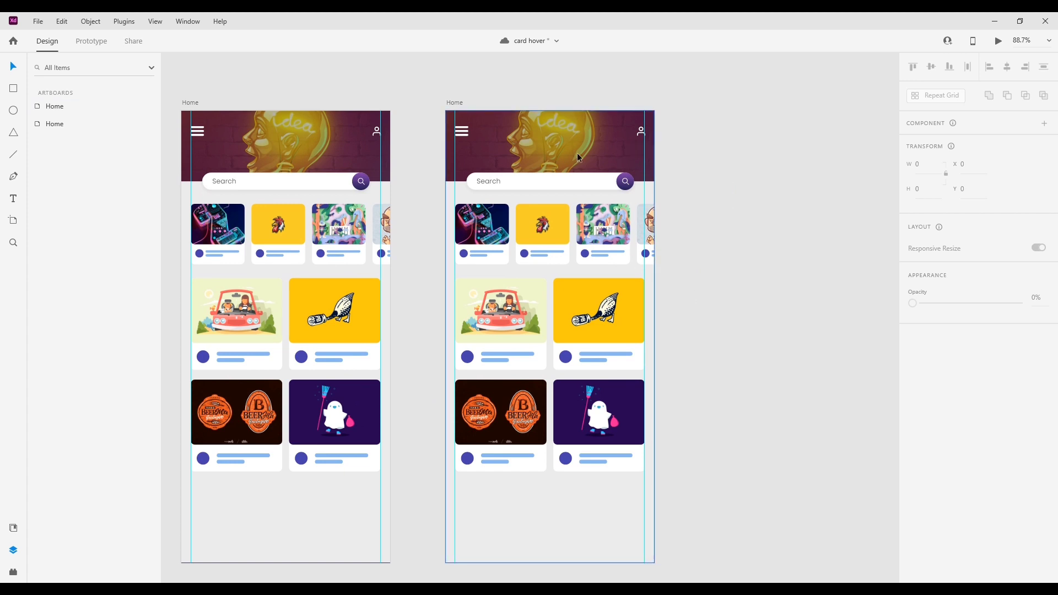
{"action": "left_click", "coordinate": [534, 158]}
{"action": "left_click_drag", "start_coordinate": [654, 562], "coordinate": [625, 518]}
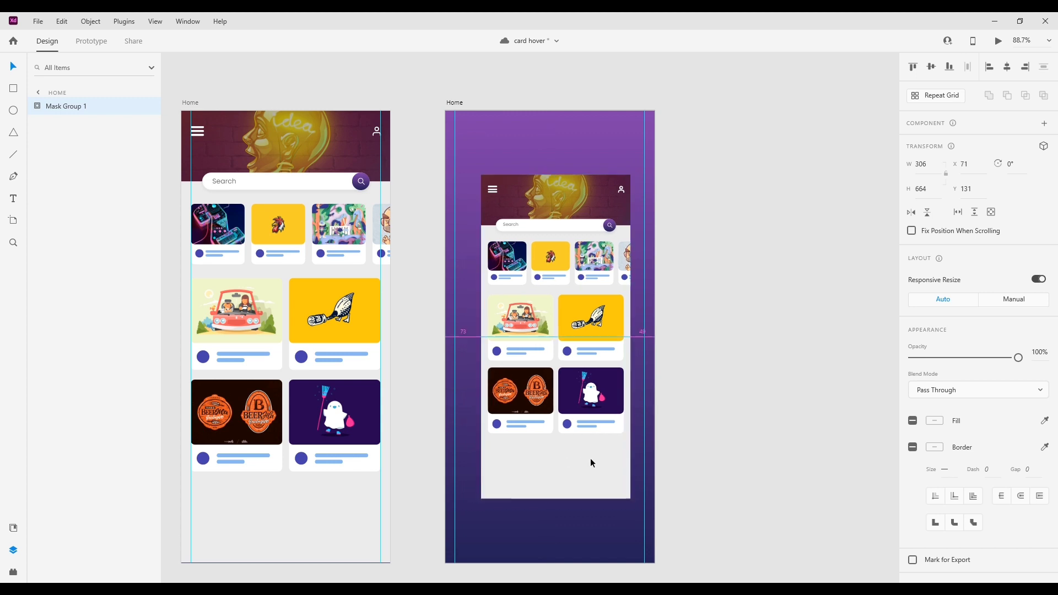
{"action": "left_click_drag", "start_coordinate": [590, 458], "coordinate": [650, 460]}
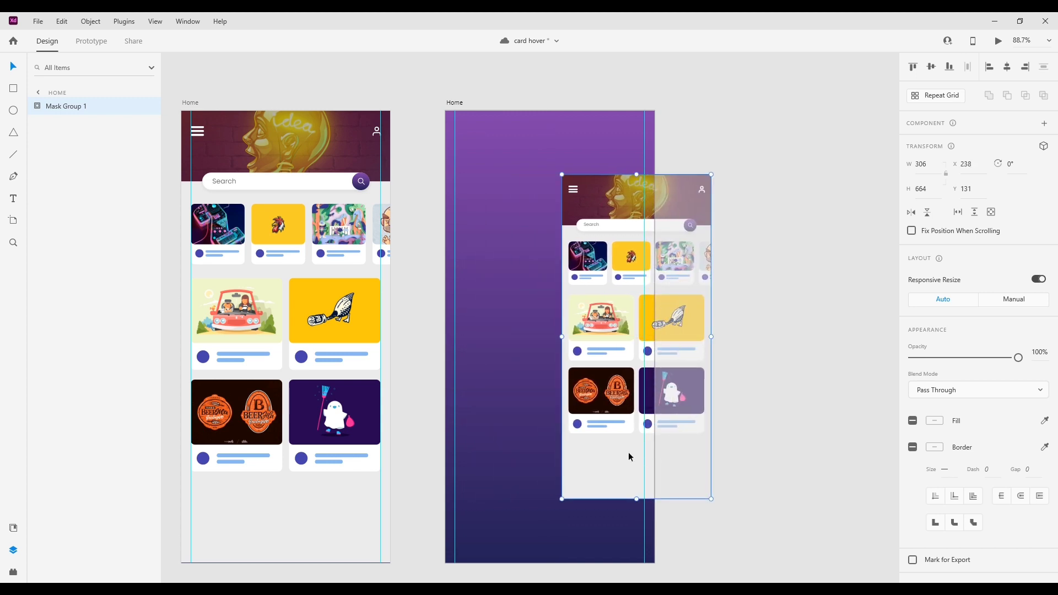
Round the mask rectangle's corners to a radius of about 29 and shift the mask group slightly to the left
{"action": "double_click", "coordinate": [630, 456]}
{"action": "left_click_drag", "start_coordinate": [571, 185], "coordinate": [577, 190]}
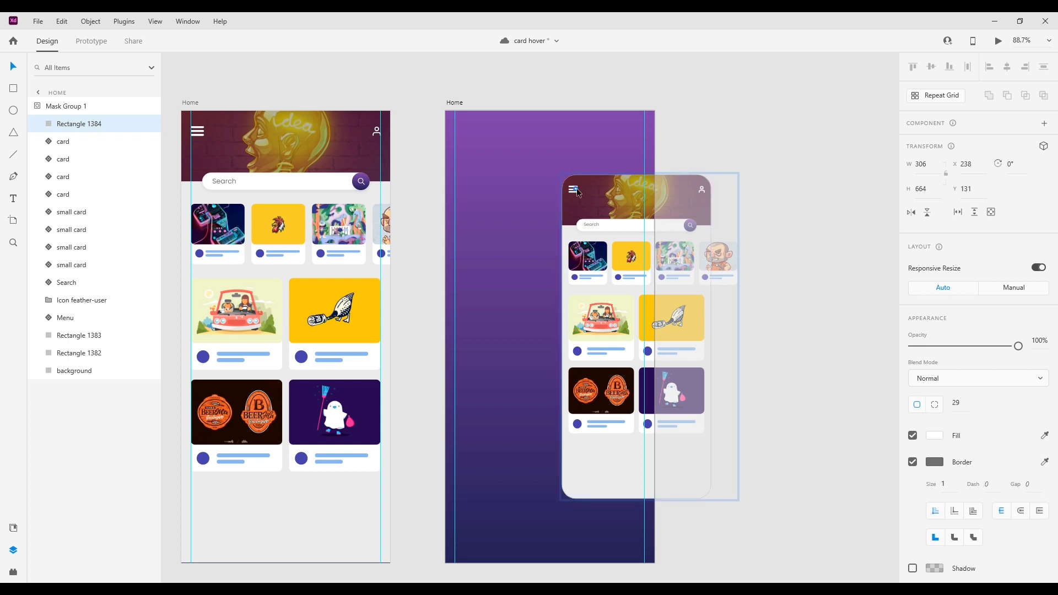
{"action": "left_click", "coordinate": [631, 270]}
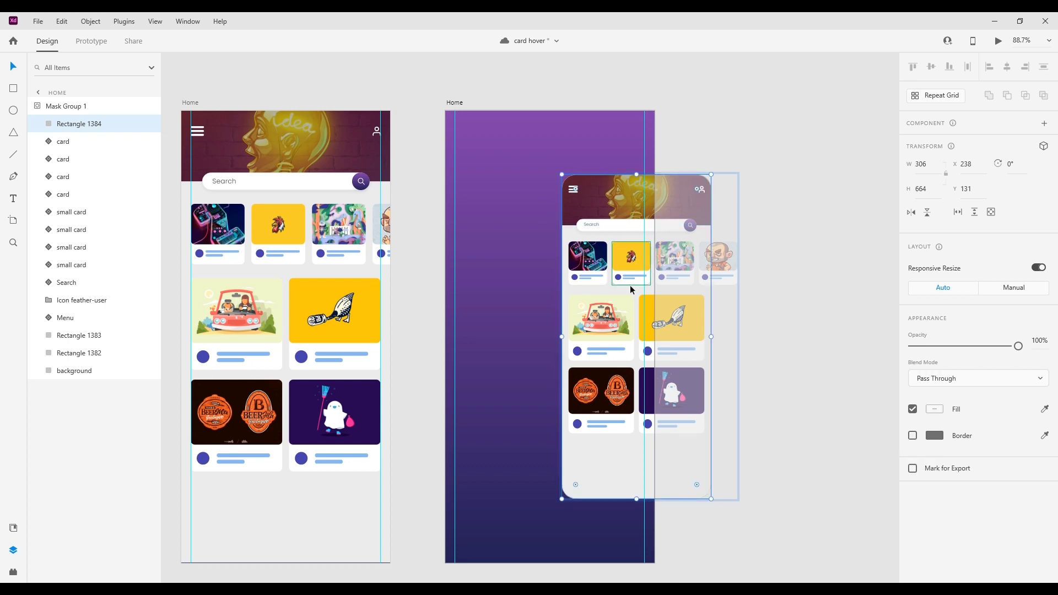
{"action": "left_click", "coordinate": [782, 326]}
{"action": "left_click_drag", "start_coordinate": [630, 361], "coordinate": [622, 360]}
{"action": "left_click", "coordinate": [684, 260]}
Rotate the menu icon's middle bar to -45° on the copied screen and stack the bottom bar over it at the same angle
{"action": "scroll", "coordinate": [570, 179], "scroll_direction": "up", "scroll_amount": 15}
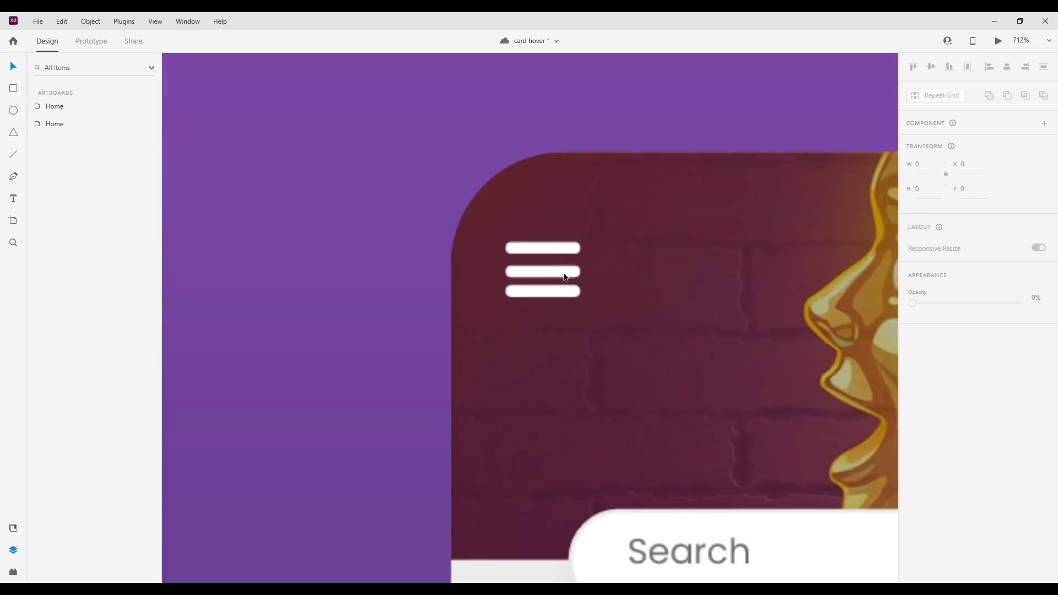
{"action": "scroll", "coordinate": [559, 292], "scroll_direction": "down", "scroll_amount": 3}
{"action": "scroll", "coordinate": [540, 285], "scroll_direction": "up", "scroll_amount": 3}
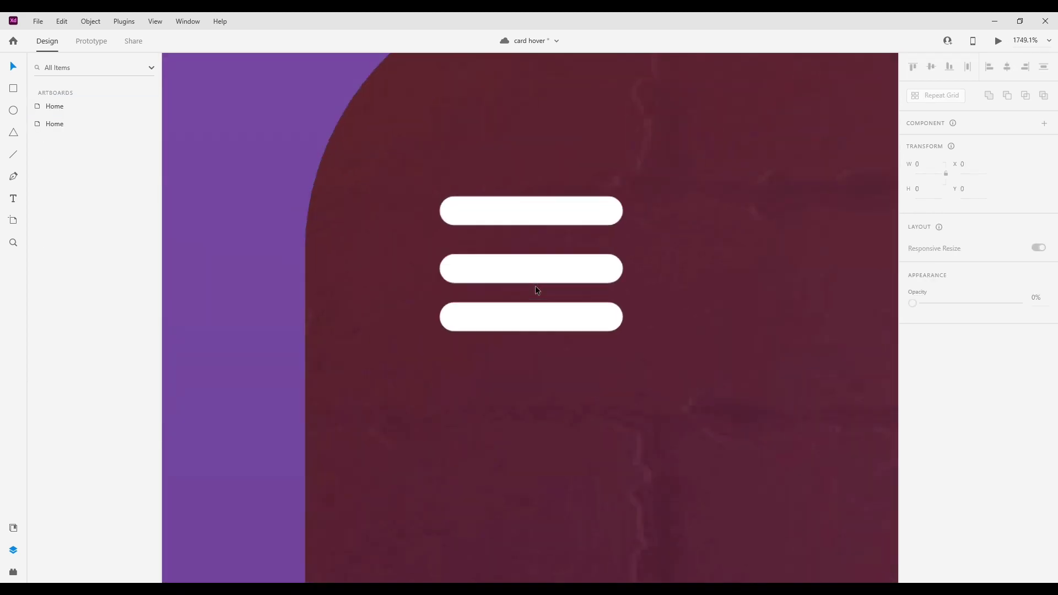
{"action": "double_click", "coordinate": [521, 265]}
{"action": "double_click", "coordinate": [523, 265]}
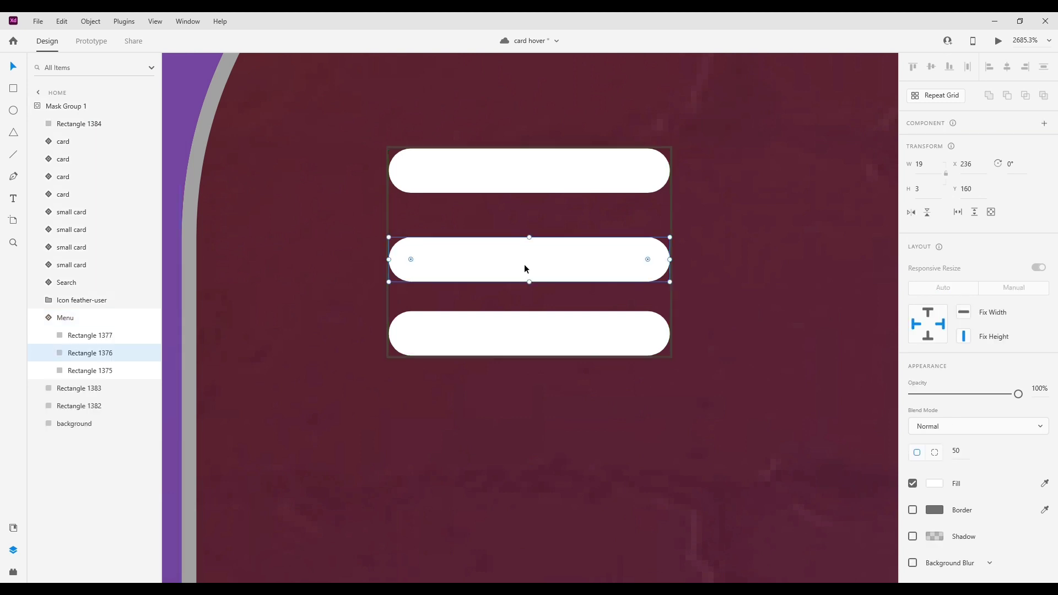
{"action": "left_click_drag", "start_coordinate": [673, 285], "coordinate": [668, 144]}
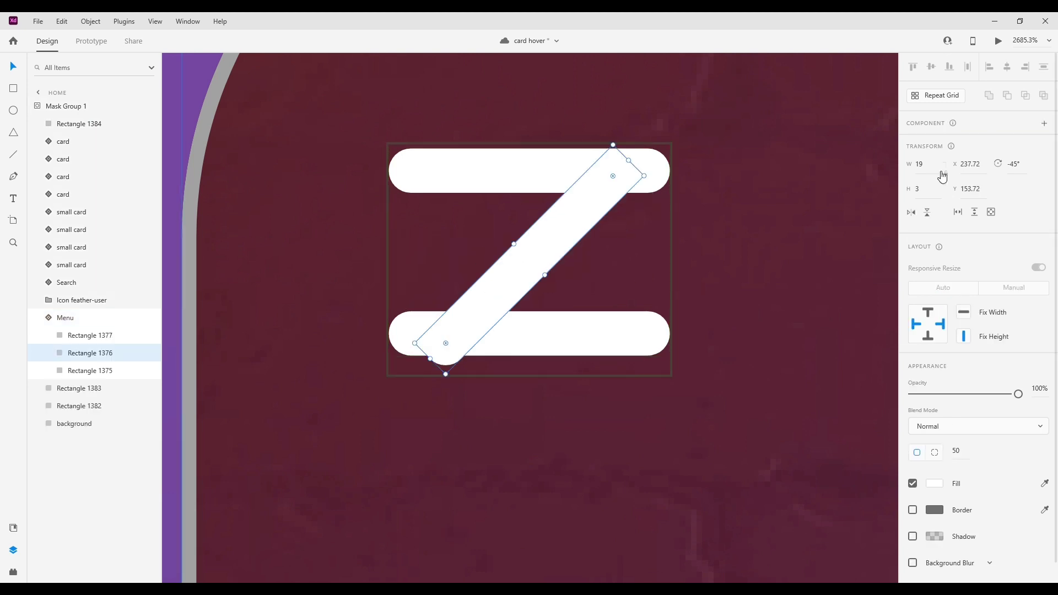
{"action": "left_click", "coordinate": [628, 344]}
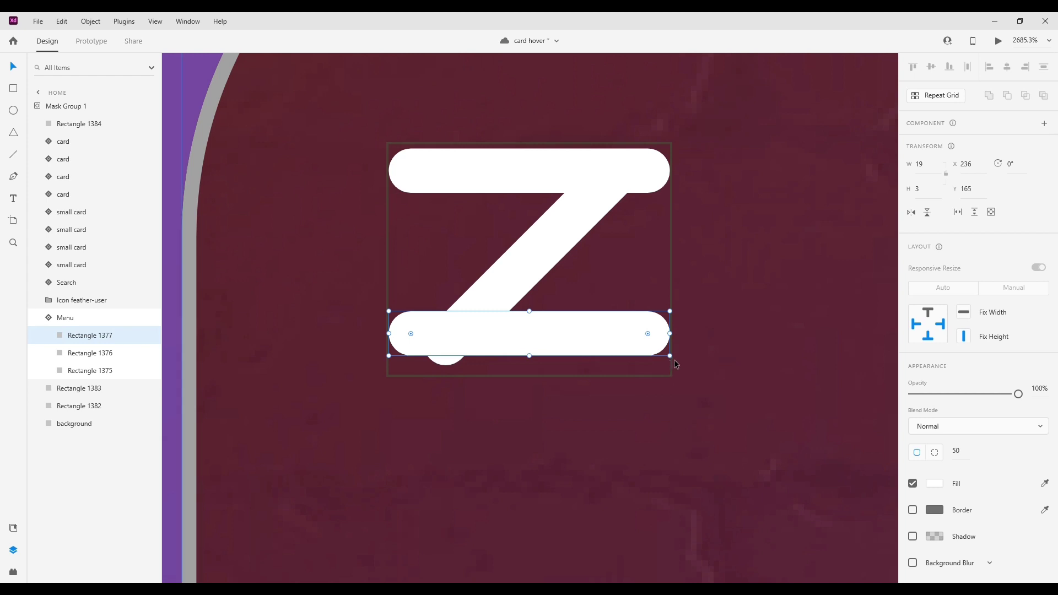
{"action": "left_click_drag", "start_coordinate": [675, 362], "coordinate": [597, 210]}
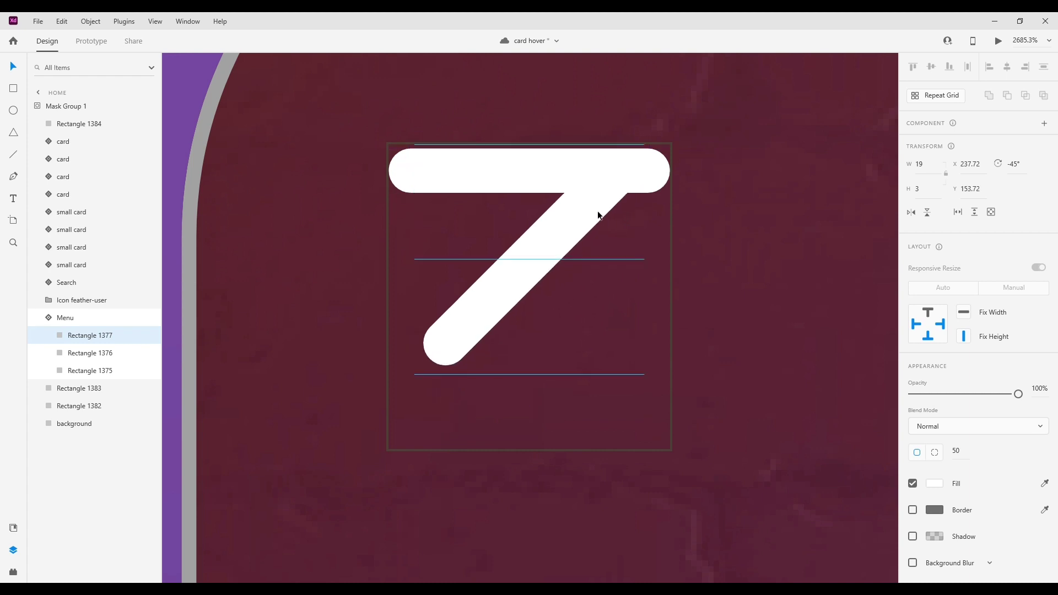
Rotate the menu icon's top bar to 45° and place it across the diagonal bar to form a close cross
{"action": "left_click", "coordinate": [545, 166]}
{"action": "left_click_drag", "start_coordinate": [674, 201], "coordinate": [610, 312]}
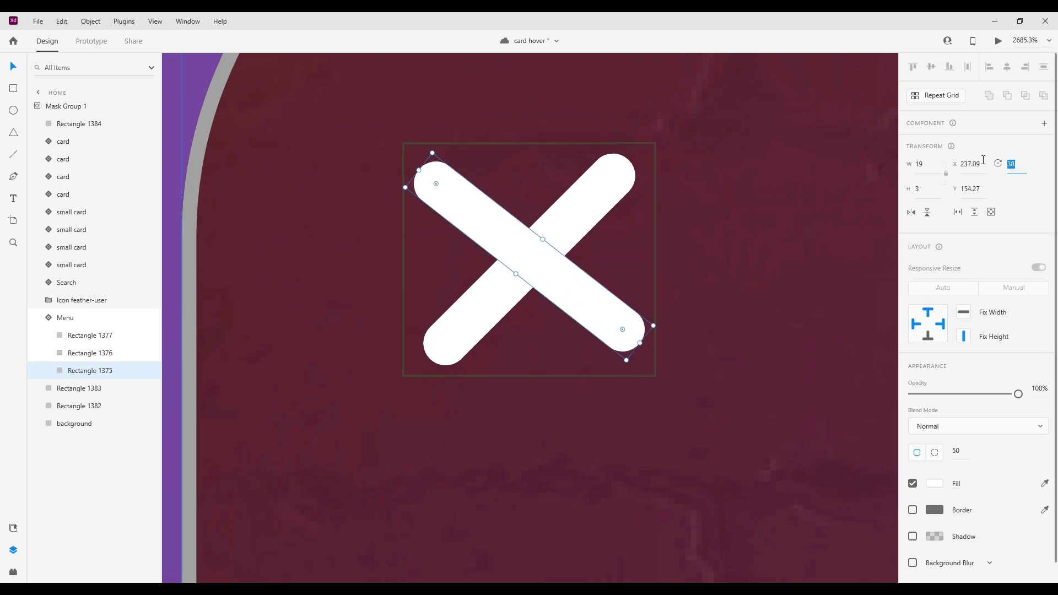
{"action": "type", "text": "1"}
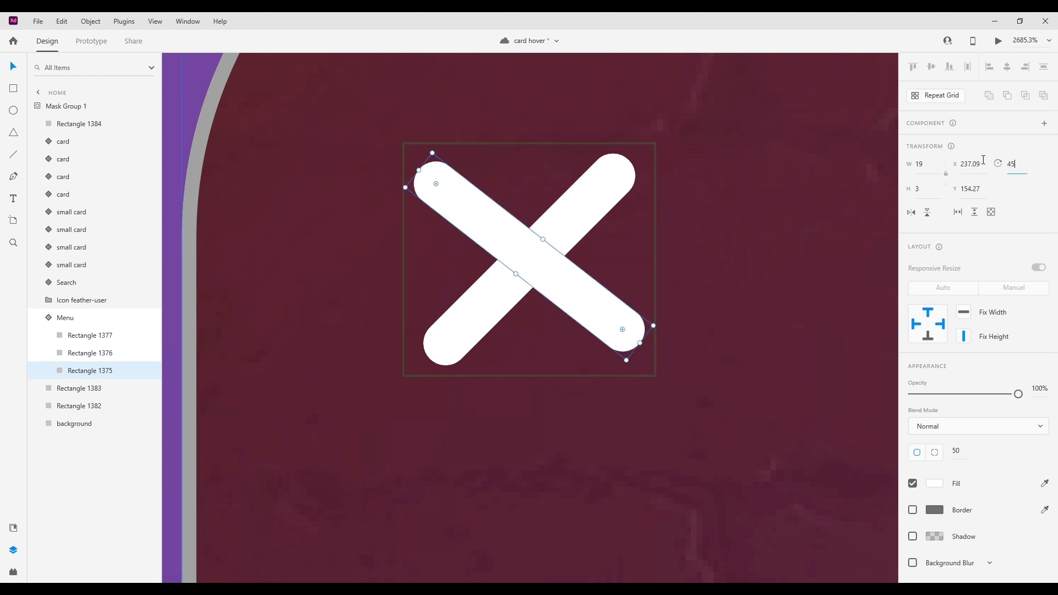
{"action": "key", "text": "Return"}
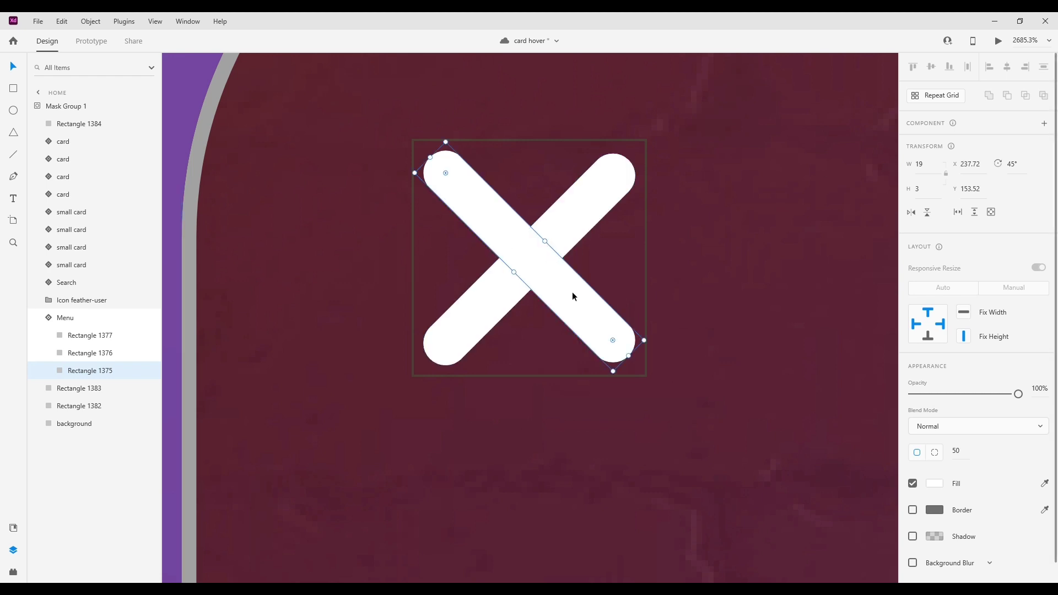
{"action": "left_click_drag", "start_coordinate": [573, 296], "coordinate": [742, 293]}
{"action": "key", "text": "ctrl+z"}
{"action": "left_click", "coordinate": [698, 363]}
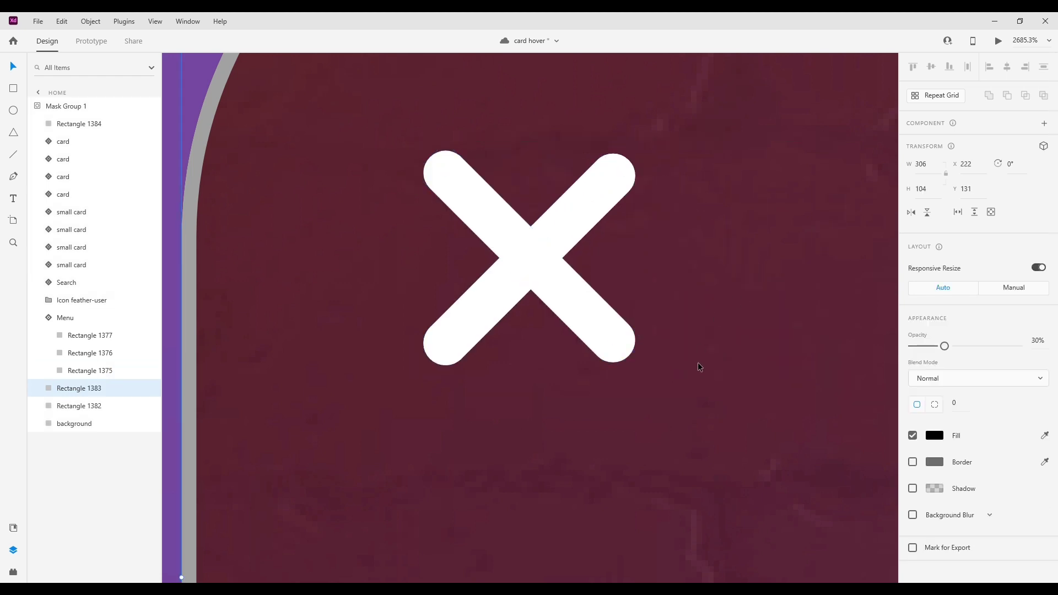
{"action": "scroll", "coordinate": [698, 362], "scroll_direction": "down", "scroll_amount": 5}
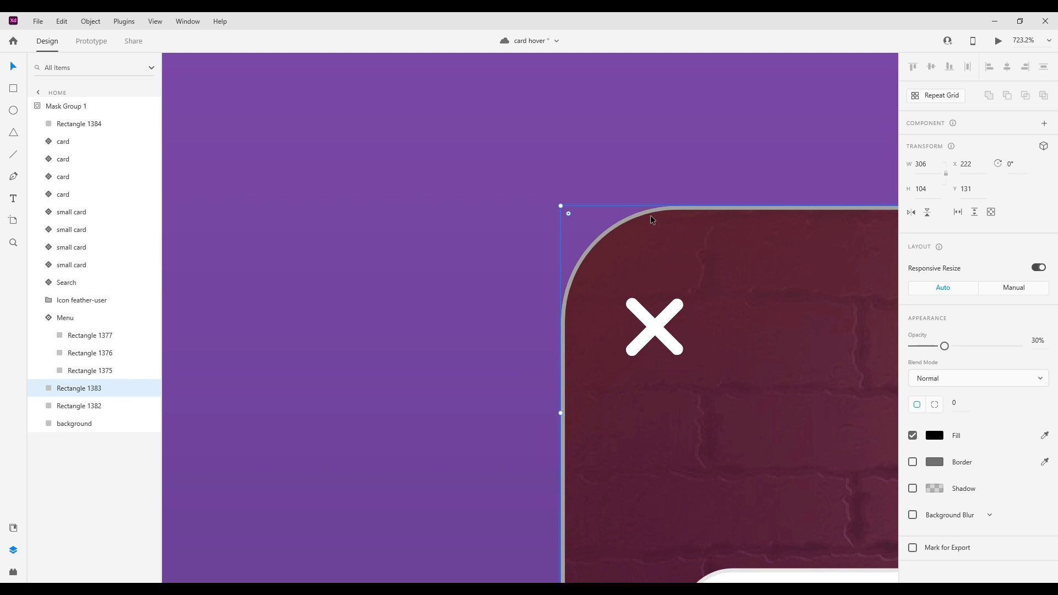
{"action": "double_click", "coordinate": [705, 245]}
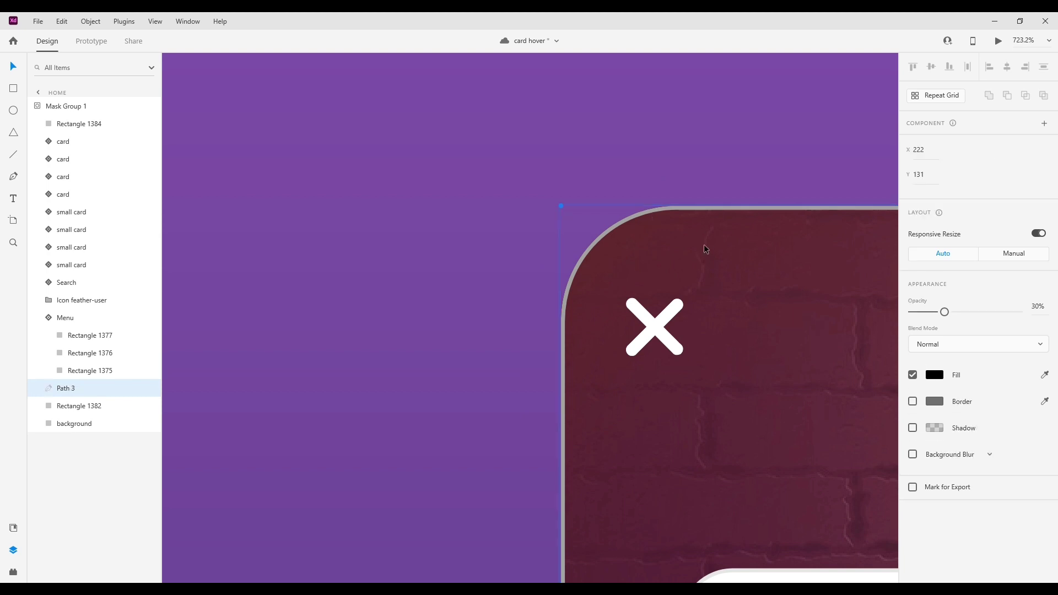
{"action": "scroll", "coordinate": [730, 303], "scroll_direction": "down", "scroll_amount": 5}
{"action": "left_click_drag", "start_coordinate": [810, 411], "coordinate": [676, 187]}
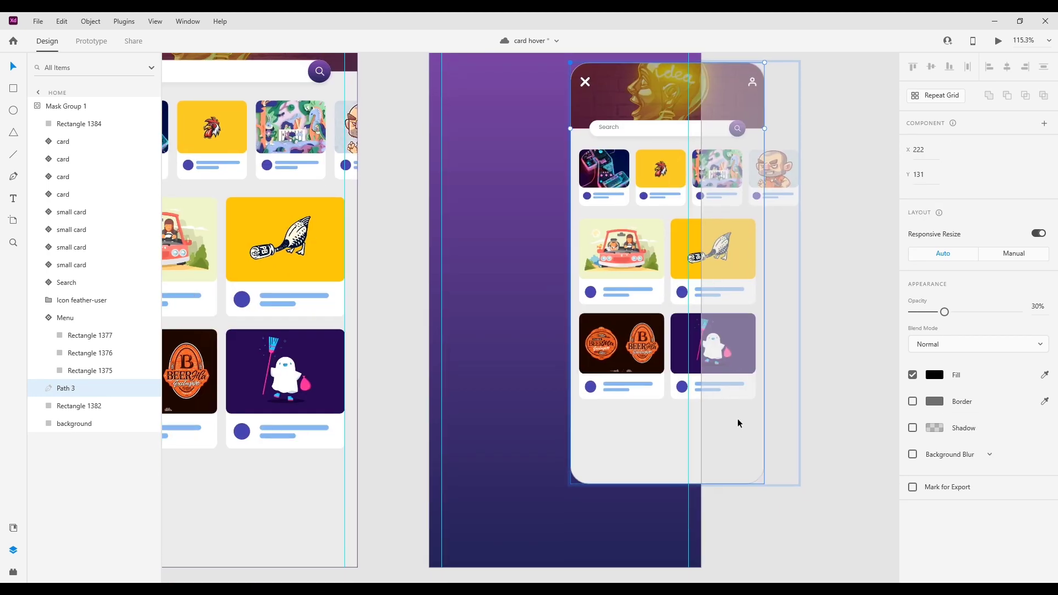
{"action": "left_click", "coordinate": [742, 435]}
{"action": "left_click", "coordinate": [742, 435]}
{"action": "double_click", "coordinate": [741, 434]}
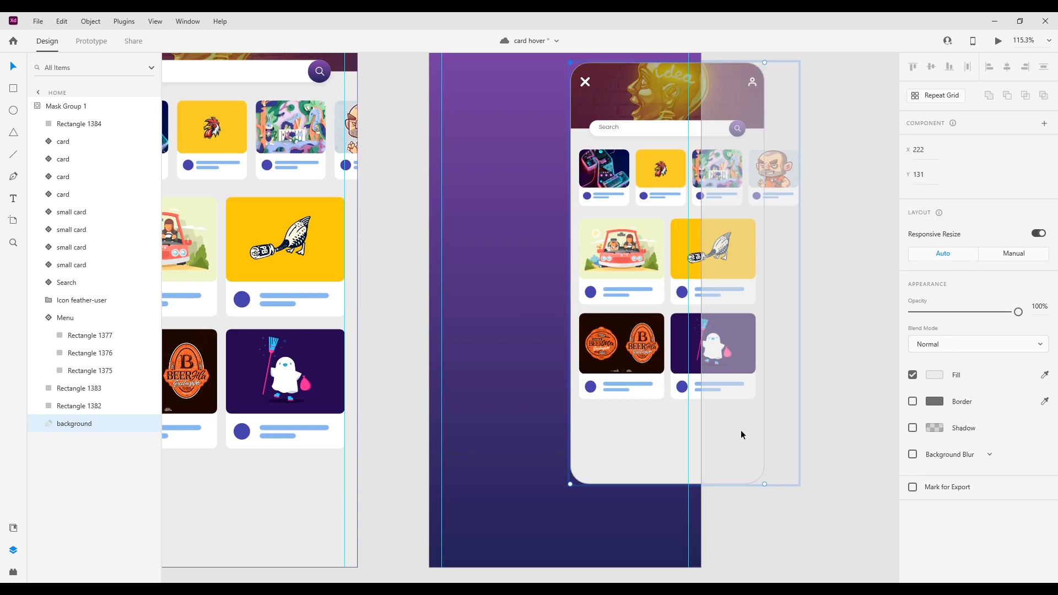
{"action": "left_click", "coordinate": [831, 456]}
{"action": "scroll", "coordinate": [594, 161], "scroll_direction": "up", "scroll_amount": 4}
{"action": "double_click", "coordinate": [488, 228]}
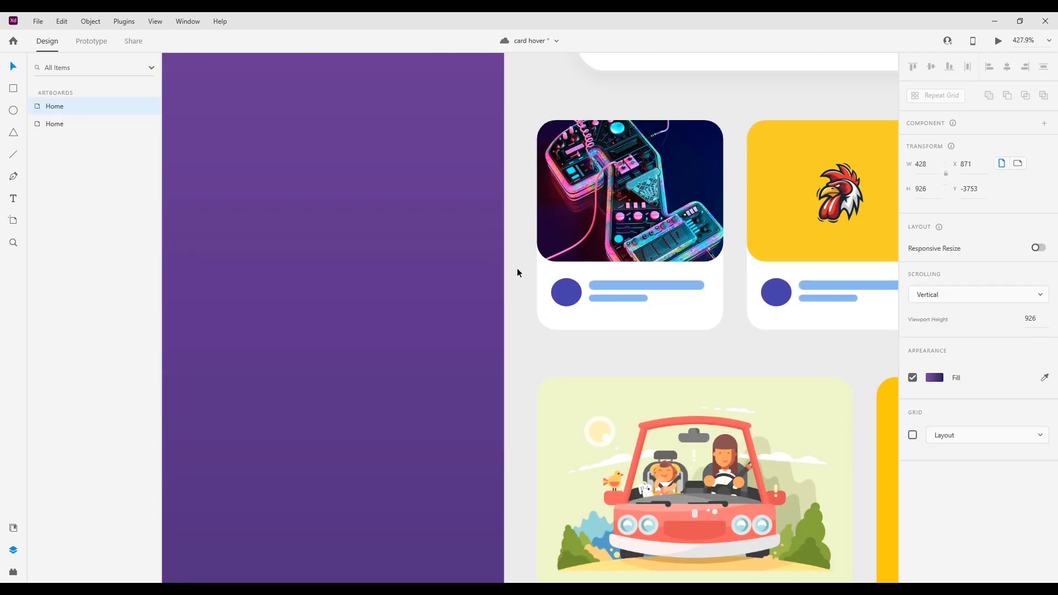
{"action": "scroll", "coordinate": [544, 306], "scroll_direction": "down", "scroll_amount": 6}
{"action": "left_click", "coordinate": [647, 325]}
{"action": "left_click_drag", "start_coordinate": [657, 336], "coordinate": [785, 330]}
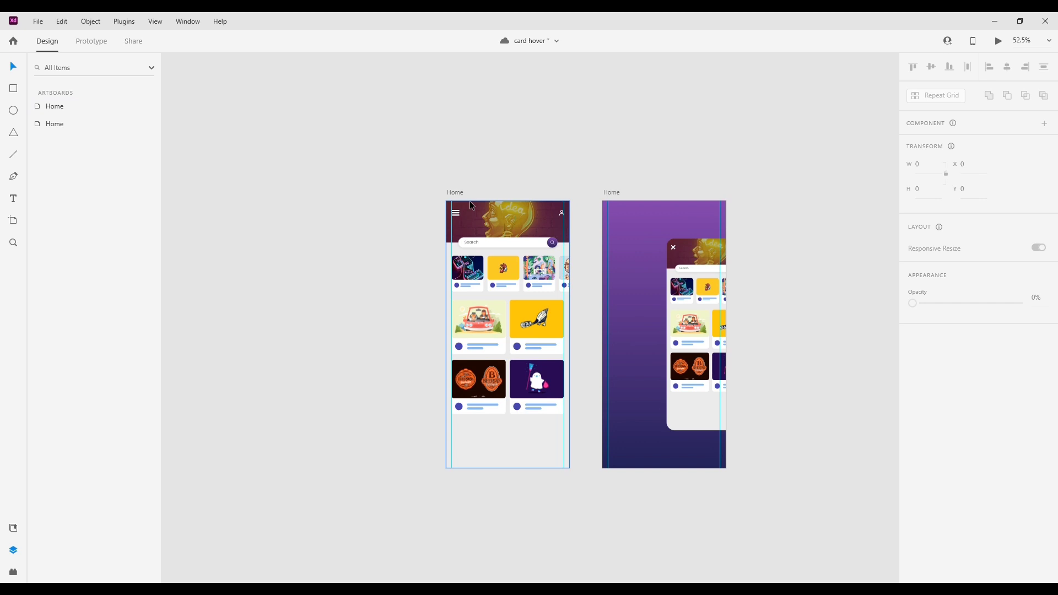
Draw a circle about 73 by 73 near the purple artboard's upper-left corner, at about X 20, Y 39
{"action": "scroll", "coordinate": [640, 240], "scroll_direction": "up", "scroll_amount": 3}
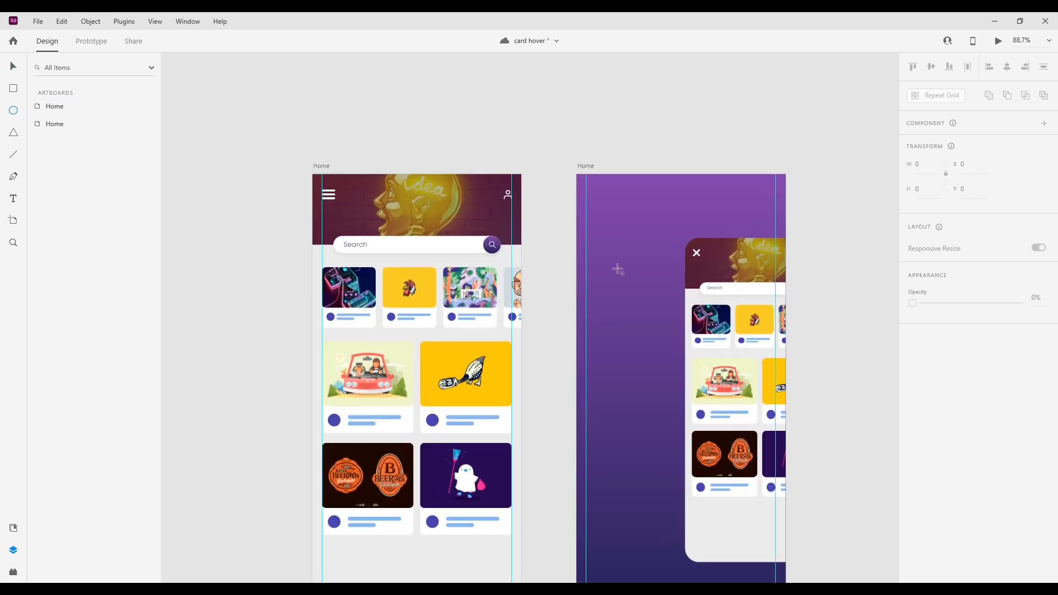
{"action": "scroll", "coordinate": [617, 269], "scroll_direction": "up", "scroll_amount": 3}
{"action": "left_click_drag", "start_coordinate": [591, 168], "coordinate": [625, 201]}
{"action": "key", "text": "v"}
{"action": "left_click", "coordinate": [618, 149]}
{"action": "left_click", "coordinate": [607, 184]}
{"action": "left_click", "coordinate": [659, 210]}
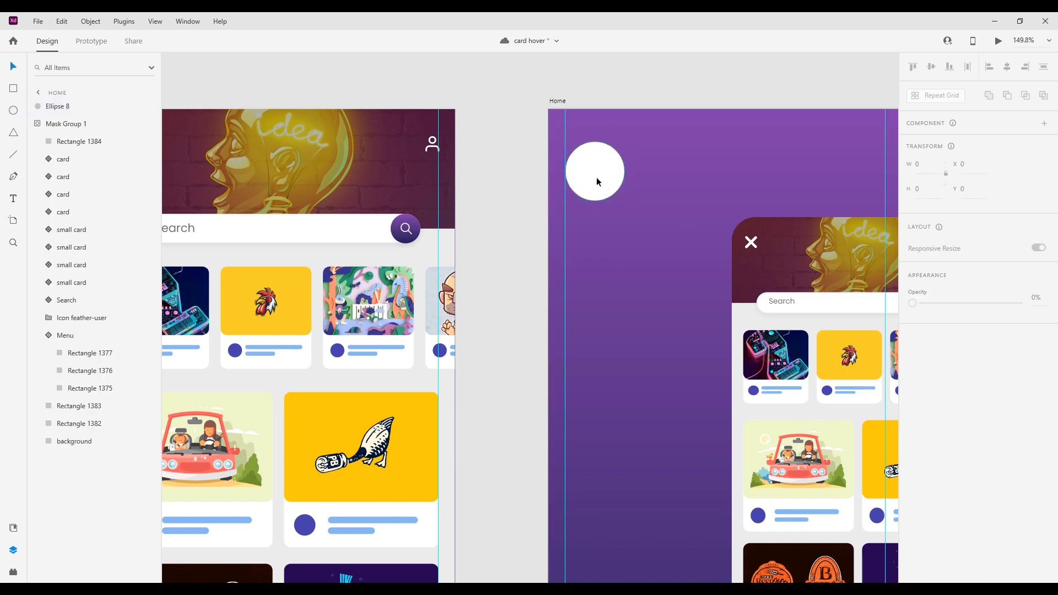
Fill the new circle with a dark purple sampled from the lower part of the artboard's gradient
{"action": "left_click", "coordinate": [597, 179]}
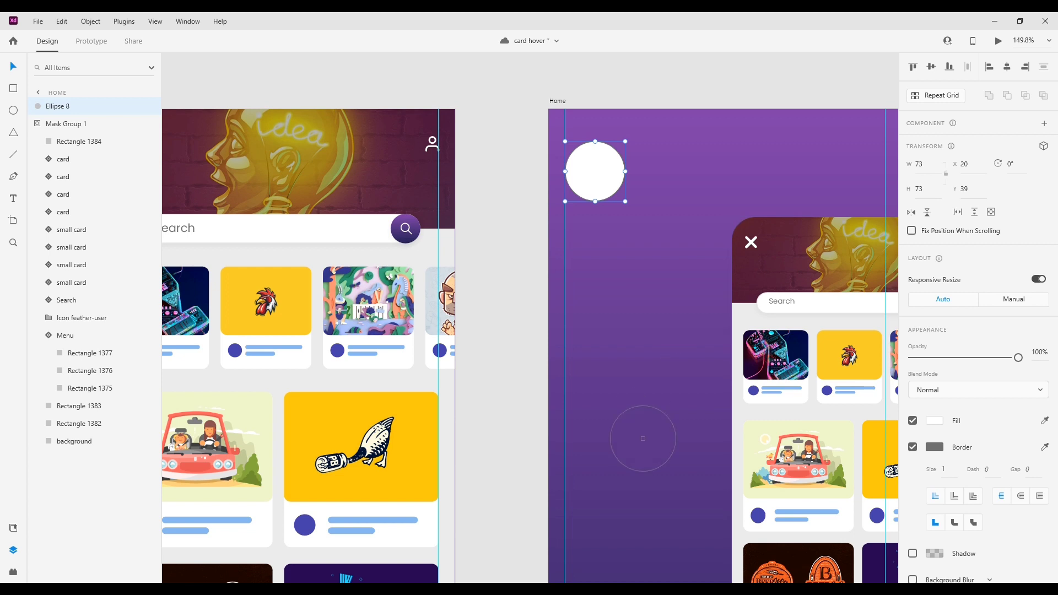
{"action": "left_click", "coordinate": [638, 503]}
{"action": "left_click", "coordinate": [507, 160]}
{"action": "left_click", "coordinate": [586, 177]}
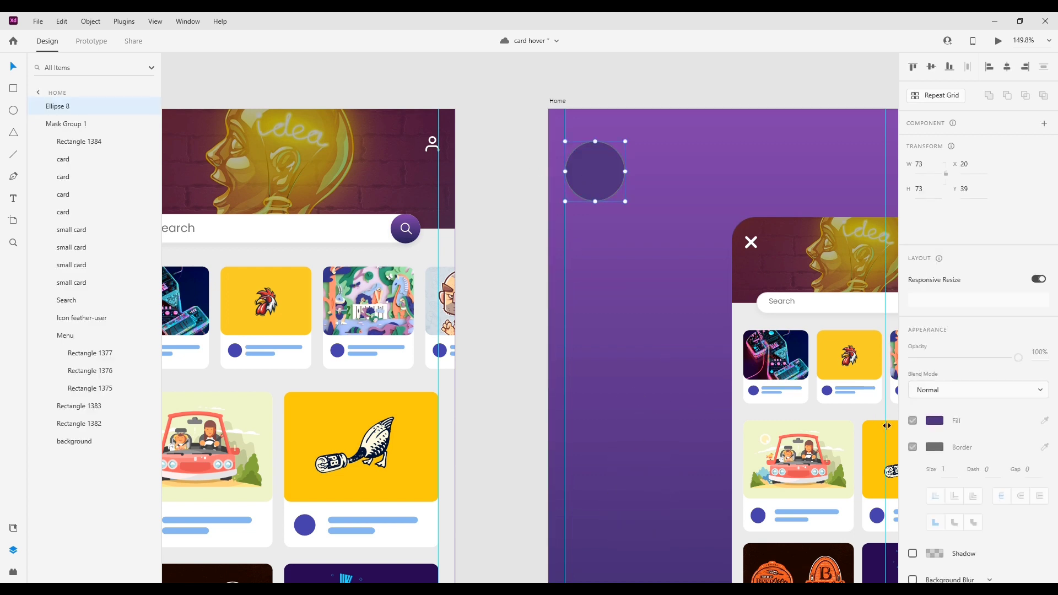
Remove the circle's border and shift the circle slightly down to Y 41
{"action": "left_click", "coordinate": [931, 445]}
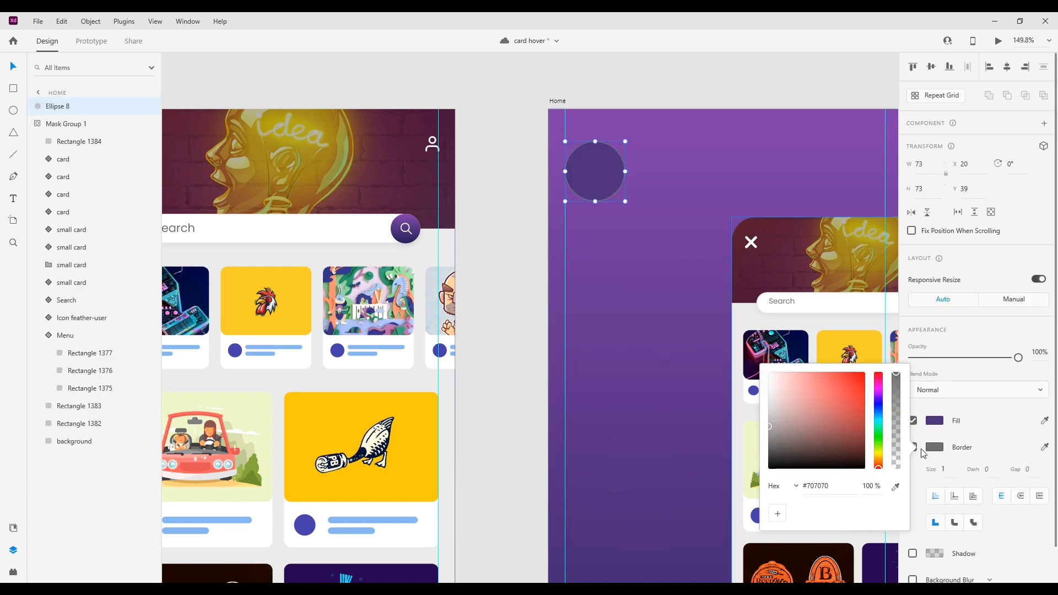
{"action": "left_click", "coordinate": [915, 449]}
{"action": "left_click", "coordinate": [914, 448]}
{"action": "left_click", "coordinate": [617, 211]}
{"action": "left_click_drag", "start_coordinate": [595, 179], "coordinate": [593, 180]}
{"action": "left_click", "coordinate": [637, 216]}
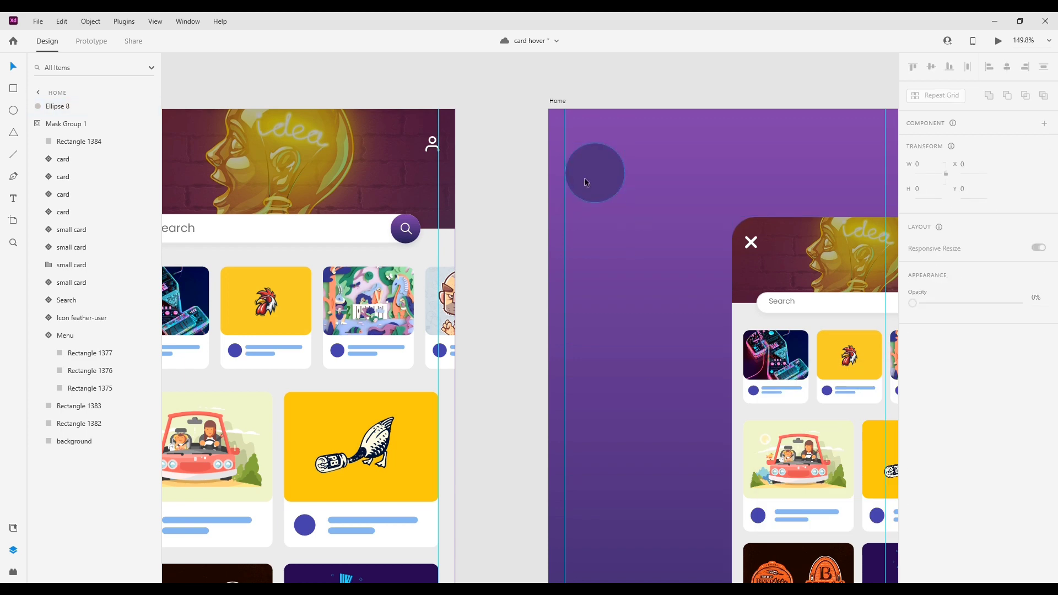
Fill the circle with the yellow cartoon character image from the Design Hunt plugin as an avatar
{"action": "scroll", "coordinate": [585, 178], "scroll_direction": "up", "scroll_amount": 5}
{"action": "scroll", "coordinate": [584, 178], "scroll_direction": "down", "scroll_amount": 5}
{"action": "left_click", "coordinate": [13, 572]}
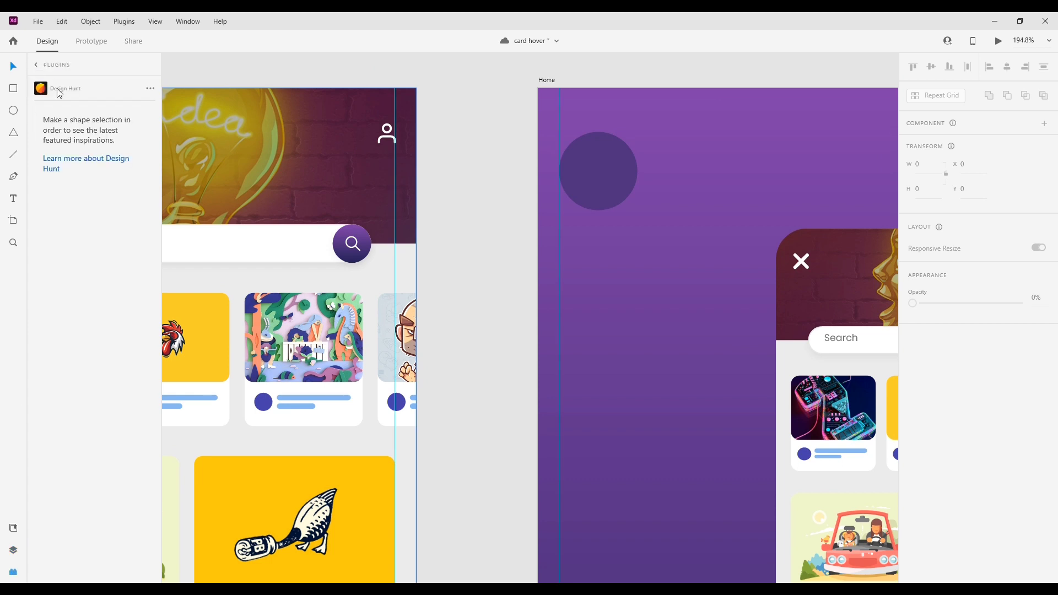
{"action": "left_click", "coordinate": [607, 182]}
{"action": "scroll", "coordinate": [97, 329], "scroll_direction": "down", "scroll_amount": 5}
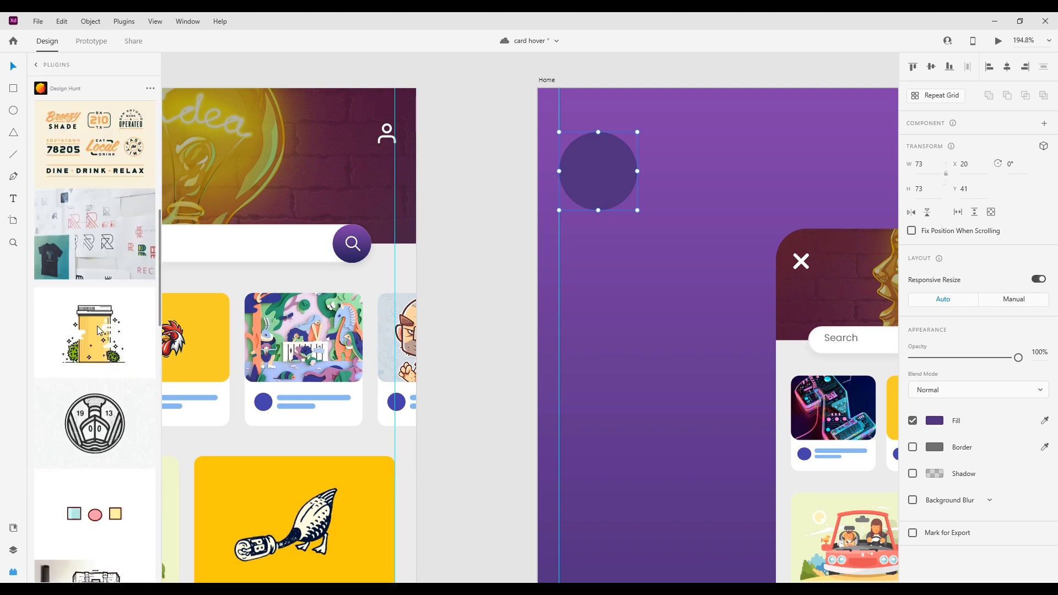
{"action": "scroll", "coordinate": [99, 330], "scroll_direction": "up", "scroll_amount": 5}
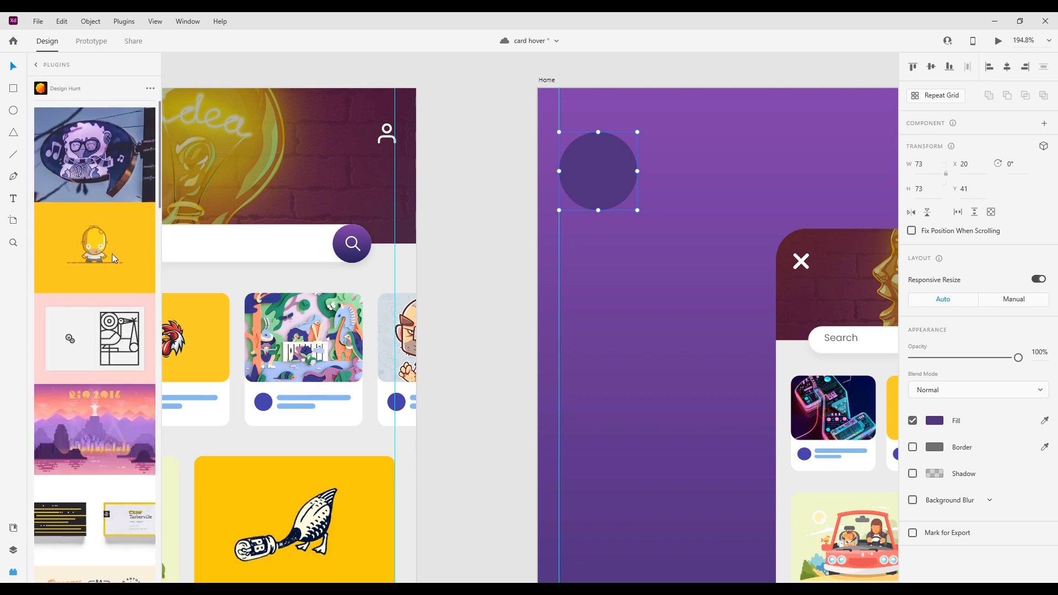
{"action": "left_click", "coordinate": [108, 248]}
{"action": "left_click", "coordinate": [692, 198]}
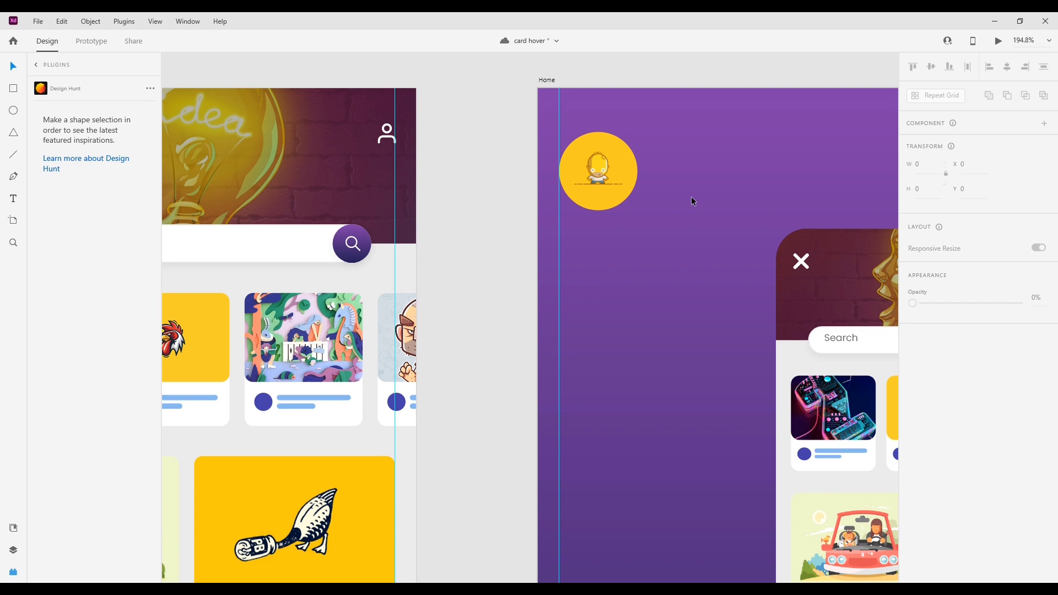
Add the text Home below the avatar circle on the purple artboard, at about X 34
{"action": "scroll", "coordinate": [691, 196], "scroll_direction": "down", "scroll_amount": 2}
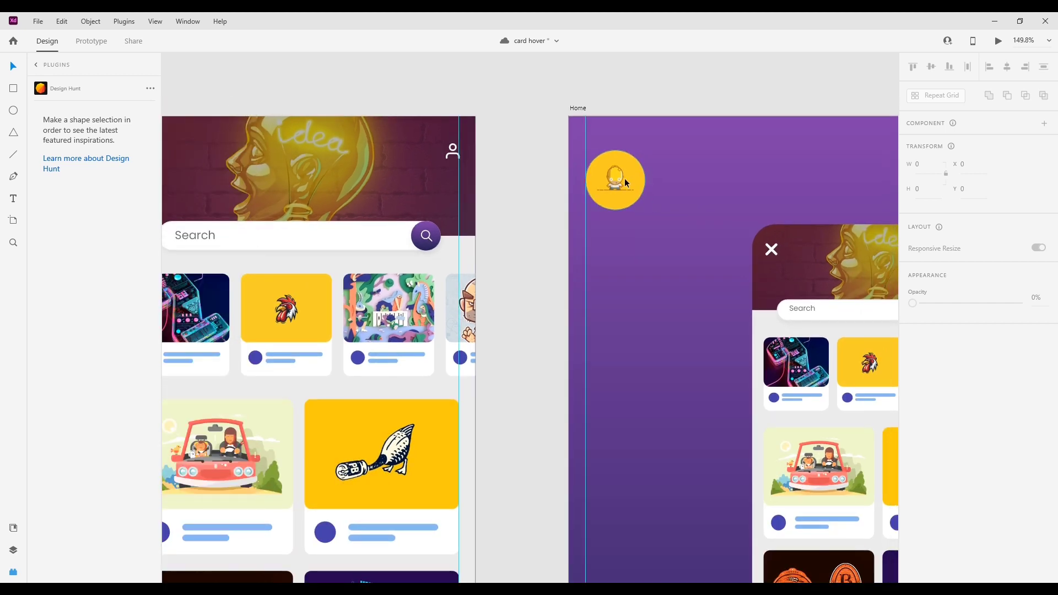
{"action": "scroll", "coordinate": [679, 216], "scroll_direction": "down", "scroll_amount": 3}
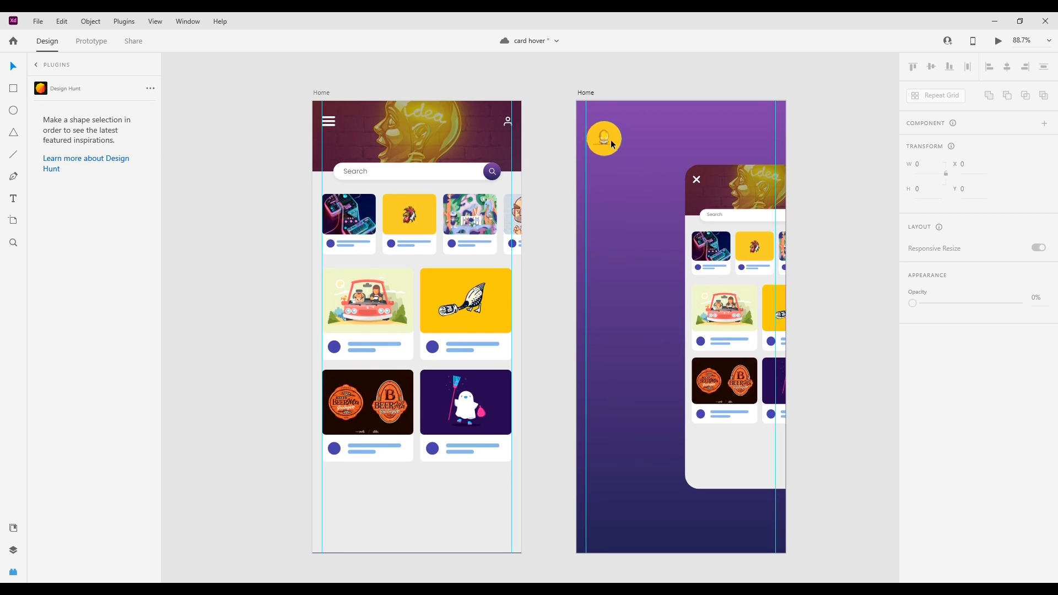
{"action": "scroll", "coordinate": [632, 192], "scroll_direction": "up", "scroll_amount": 1}
{"action": "key", "text": "t"}
{"action": "left_click", "coordinate": [582, 187]}
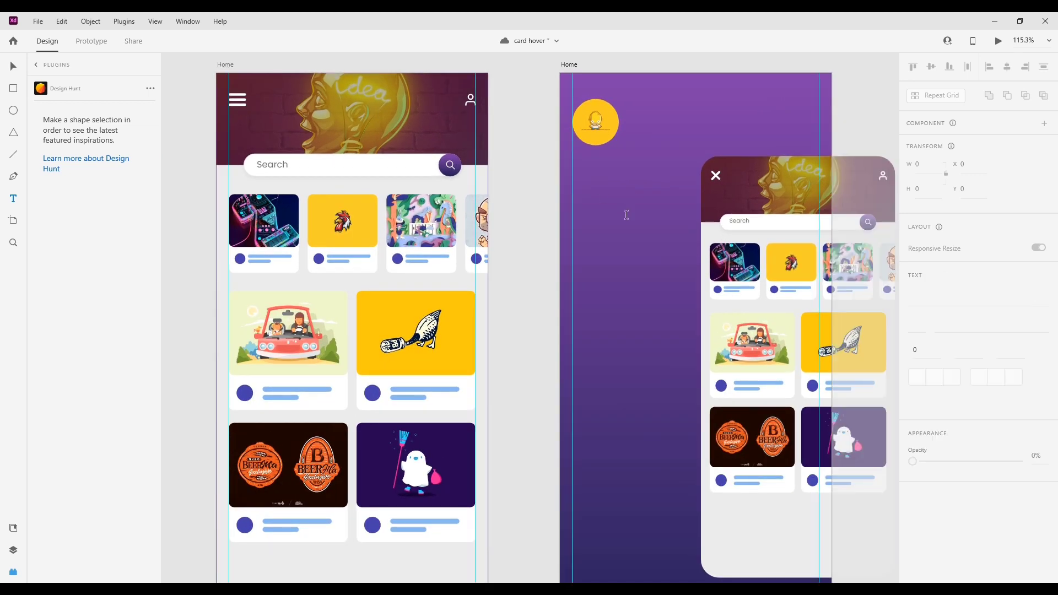
{"action": "type", "text": "Home"}
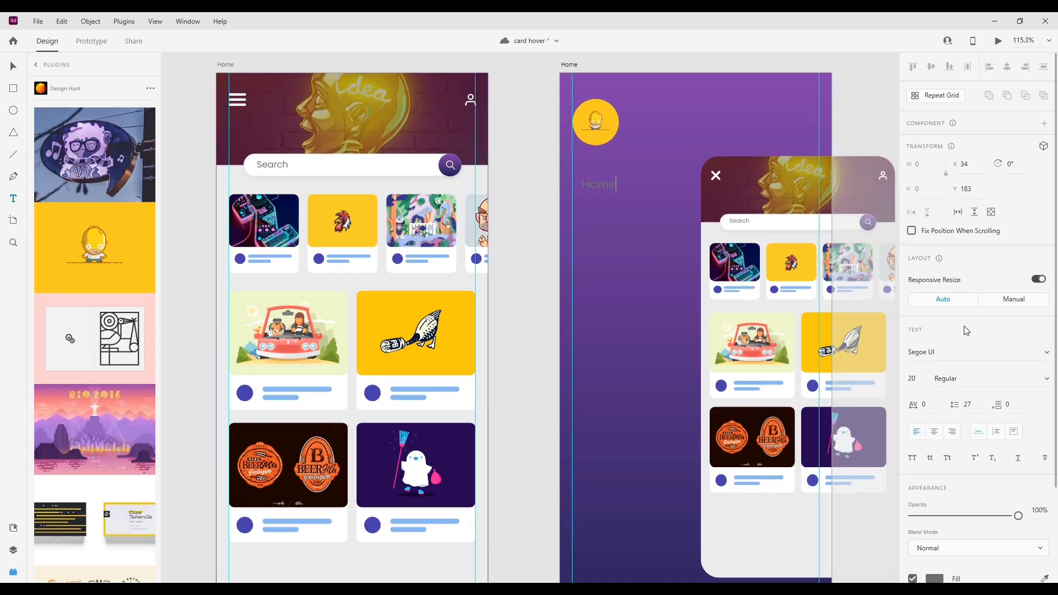
Set the Home text's font to Poppins at size 14
{"action": "key", "text": "ctrl+a"}
{"action": "left_click", "coordinate": [947, 354]}
{"action": "type", "text": "Poppins"}
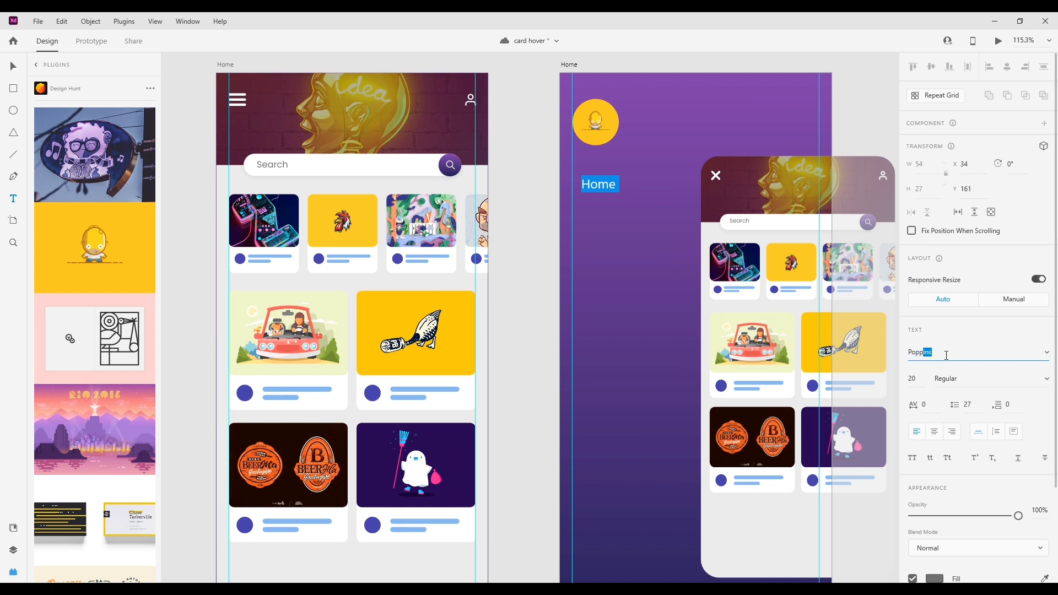
{"action": "left_click", "coordinate": [923, 378]}
{"action": "type", "text": "14"}
{"action": "key", "text": "Return"}
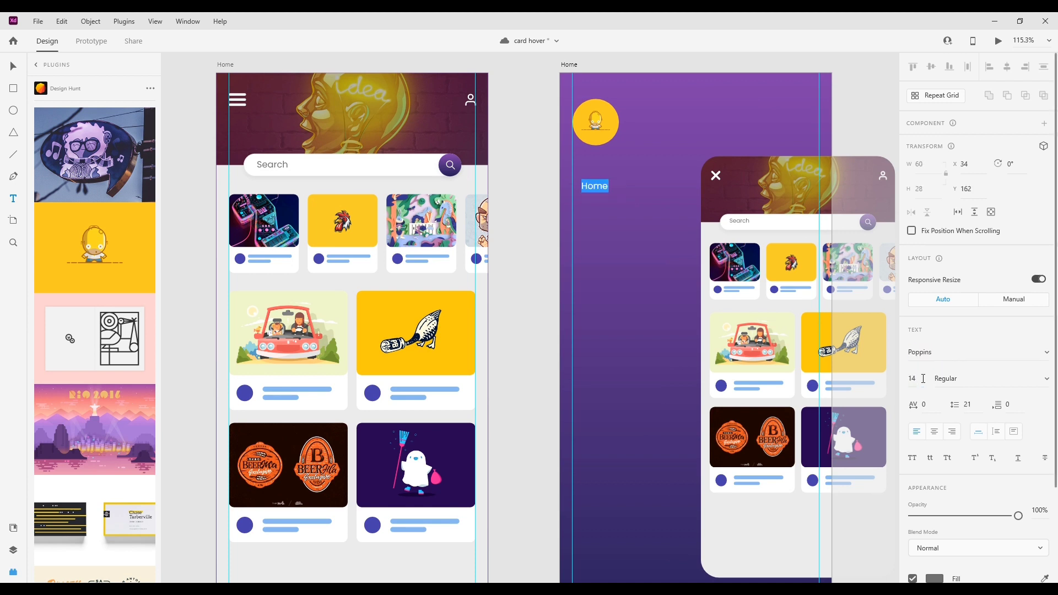
Set the Home text's fill to white (#FFFFFF) and keep the text object selected
{"action": "left_click", "coordinate": [934, 578]}
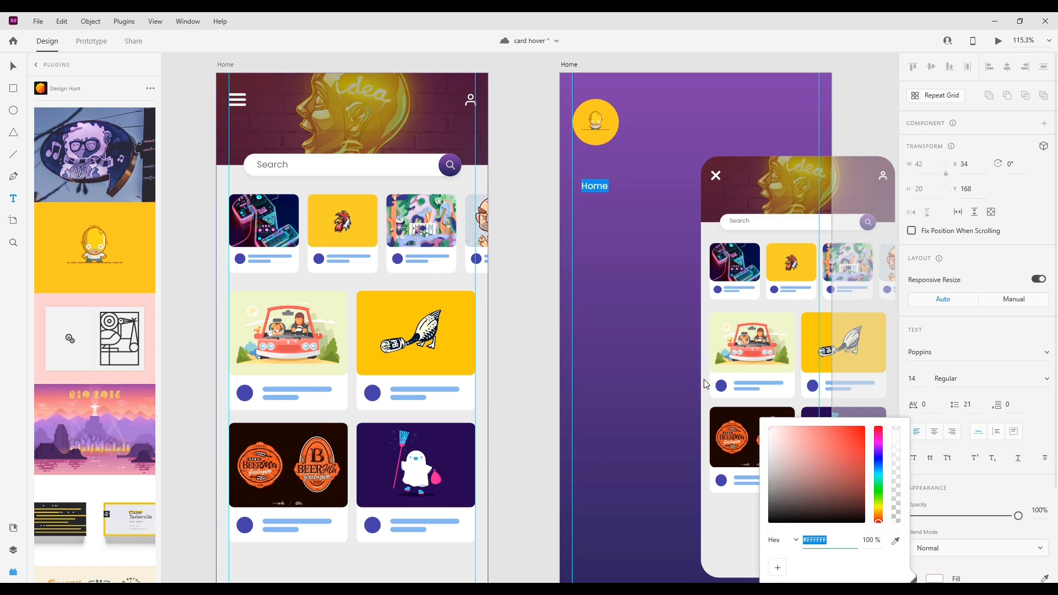
{"action": "left_click", "coordinate": [648, 326]}
{"action": "left_click", "coordinate": [664, 296]}
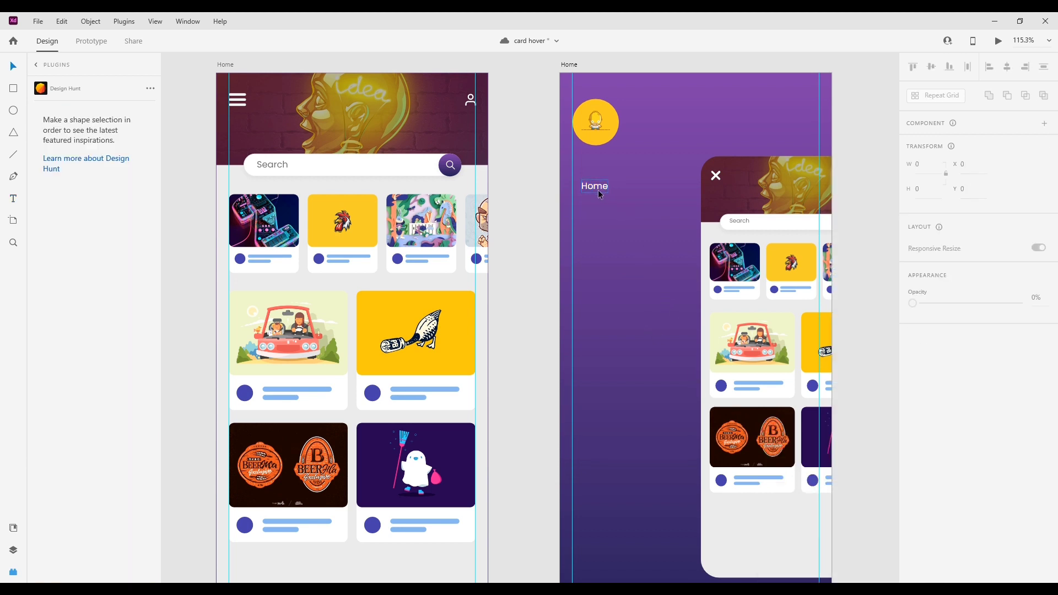
{"action": "double_click", "coordinate": [596, 187]}
{"action": "key", "text": "Right"}
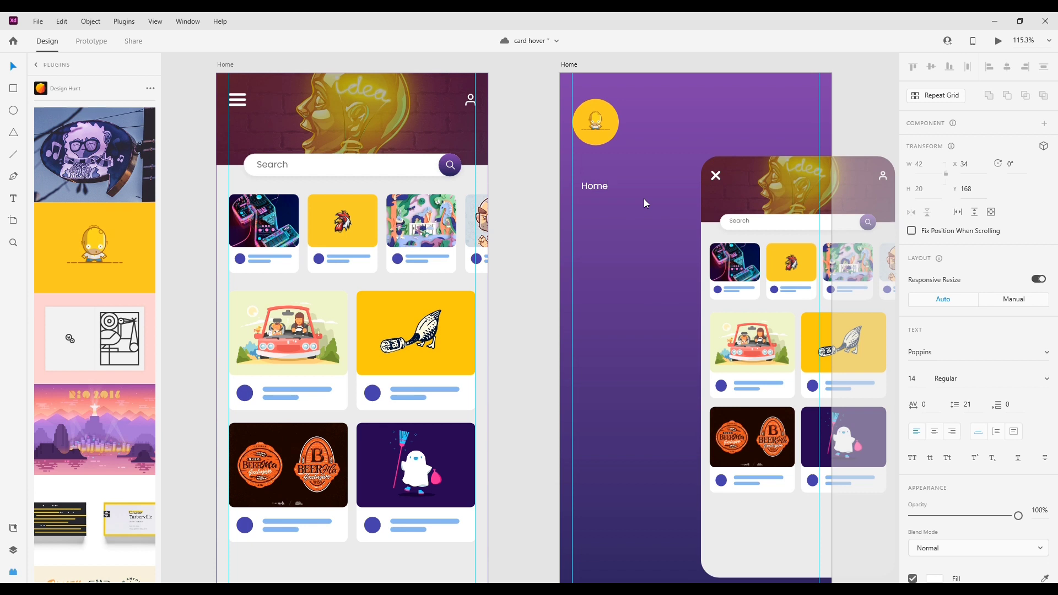
Add the menu labels Bookings, Category and Save as separate lines below Home in the same text object
{"action": "type", "text": "Bokkin"}
{"action": "key", "text": "BackSpace"}
{"action": "key", "text": "BackSpace"}
{"action": "key", "text": "BackSpace"}
{"action": "key", "text": "BackSpace"}
{"action": "type", "text": "okings "}
{"action": "type", "text": "Category "}
{"action": "type", "text": "Save"}
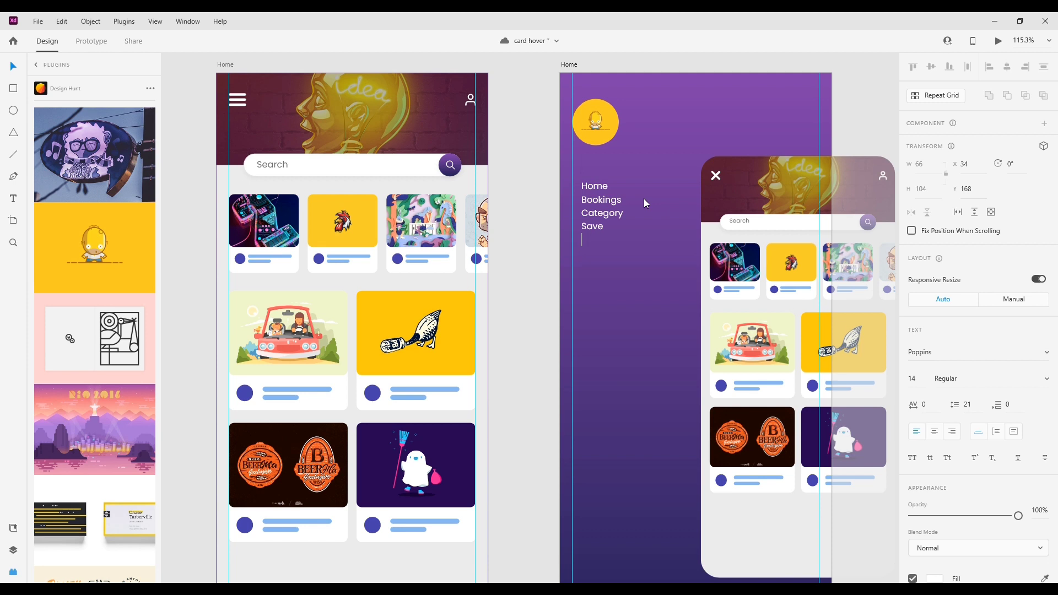
Set the line spacing of all four menu labels to 75
{"action": "key", "text": "ctrl+a"}
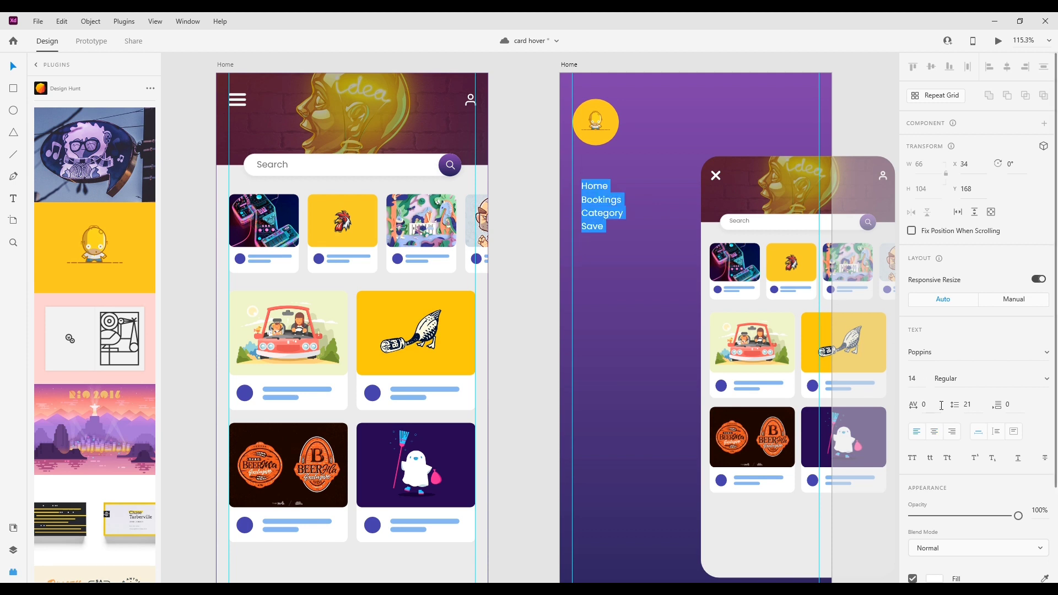
{"action": "left_click", "coordinate": [967, 405]}
{"action": "key", "text": "Up"}
{"action": "key", "text": "Up"}
{"action": "key", "text": "Up"}
{"action": "key", "text": "Up"}
{"action": "key", "text": "Up"}
{"action": "key", "text": "Up"}
{"action": "key", "text": "Up"}
{"action": "key", "text": "Up"}
{"action": "key", "text": "Up"}
{"action": "key", "text": "Up"}
{"action": "key", "text": "Up"}
{"action": "key", "text": "Up"}
{"action": "key", "text": "Up"}
{"action": "key", "text": "Up"}
{"action": "key", "text": "Up"}
{"action": "key", "text": "Up"}
{"action": "key", "text": "Up"}
{"action": "key", "text": "Up"}
{"action": "key", "text": "Up"}
{"action": "key", "text": "Up"}
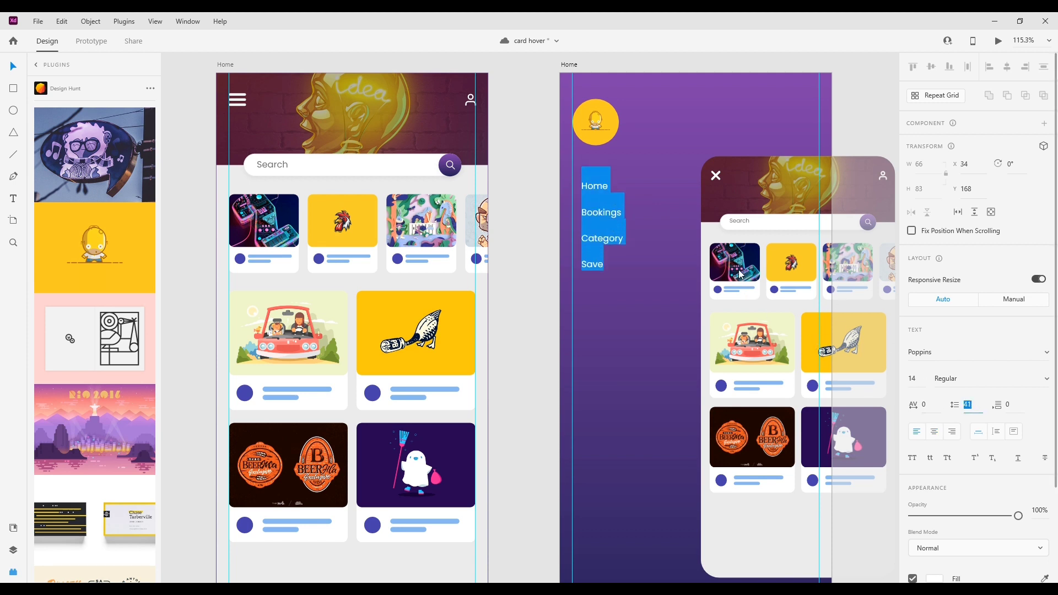
{"action": "key", "text": "Up"}
{"action": "key", "text": "Up"}
{"action": "key", "text": "Up"}
{"action": "key", "text": "Up"}
{"action": "key", "text": "Up"}
{"action": "key", "text": "Up"}
{"action": "key", "text": "Up"}
{"action": "key", "text": "Up"}
{"action": "key", "text": "Up"}
{"action": "key", "text": "Up"}
{"action": "key", "text": "Up"}
{"action": "key", "text": "Up"}
{"action": "key", "text": "Up"}
{"action": "key", "text": "Up"}
{"action": "key", "text": "Up"}
{"action": "key", "text": "Up"}
{"action": "key", "text": "Up"}
{"action": "key", "text": "Up"}
{"action": "key", "text": "Up"}
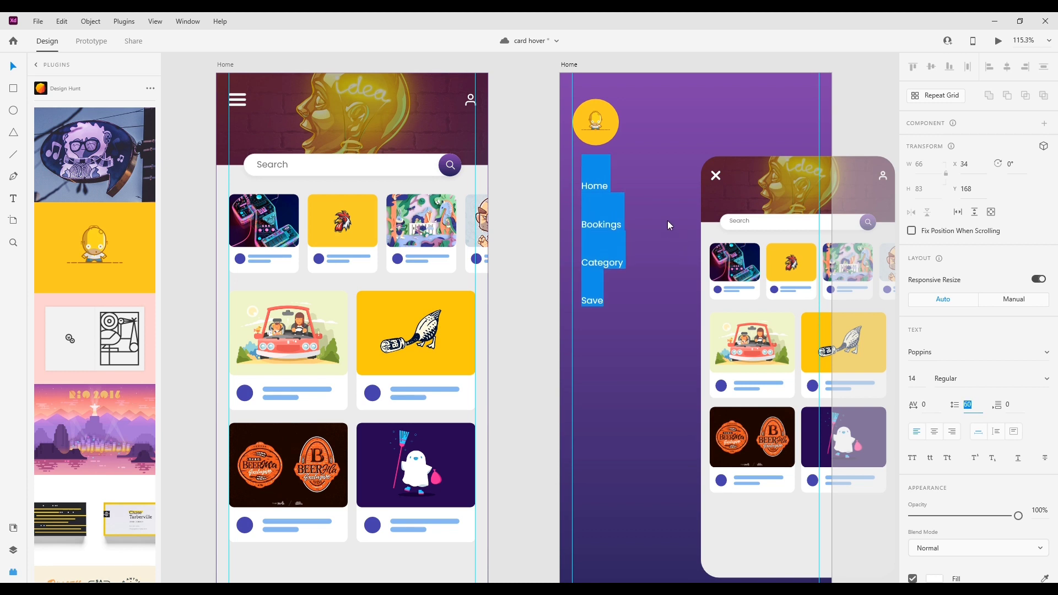
{"action": "key", "text": "Up"}
{"action": "key", "text": "Up"}
{"action": "key", "text": "Up"}
{"action": "key", "text": "Up"}
{"action": "key", "text": "Up"}
{"action": "key", "text": "Up"}
{"action": "key", "text": "Up"}
{"action": "key", "text": "Up"}
{"action": "key", "text": "Up"}
{"action": "key", "text": "Up"}
{"action": "key", "text": "Up"}
{"action": "key", "text": "Up"}
{"action": "key", "text": "Up"}
{"action": "key", "text": "Up"}
{"action": "key", "text": "Up"}
{"action": "key", "text": "Escape"}
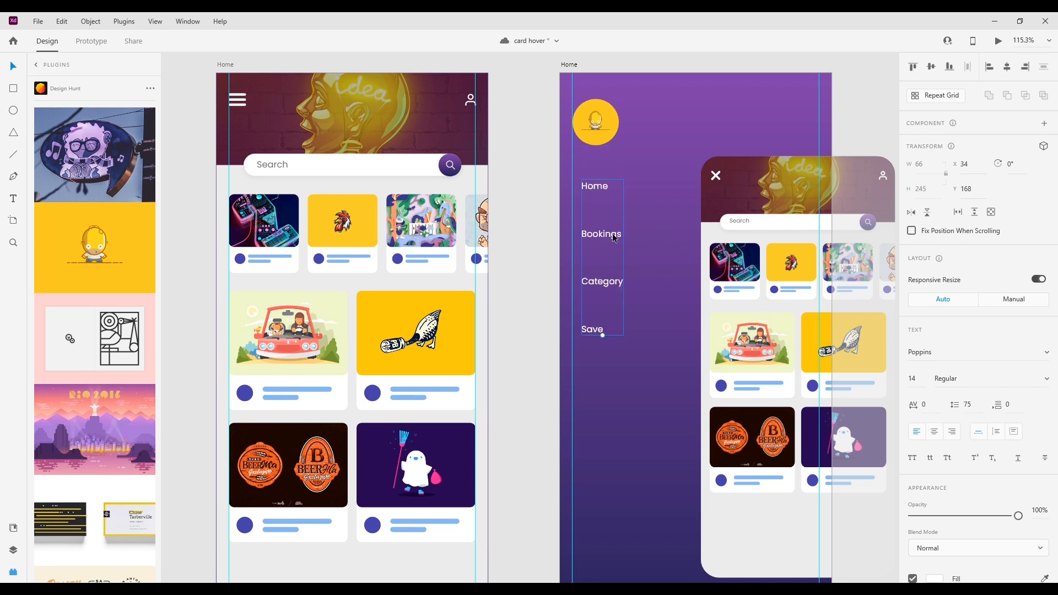
Shift the menu labels horizontally to X 50, leaving room for icons beside the left guide
{"action": "left_click_drag", "start_coordinate": [613, 235], "coordinate": [624, 235]}
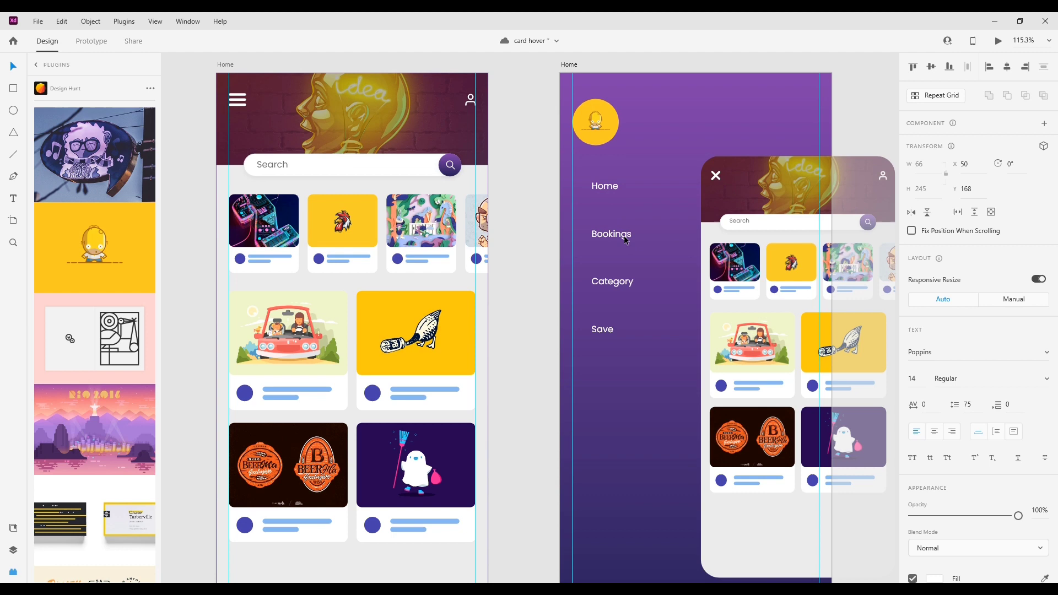
{"action": "left_click", "coordinate": [664, 307]}
{"action": "left_click_drag", "start_coordinate": [634, 359], "coordinate": [603, 324]}
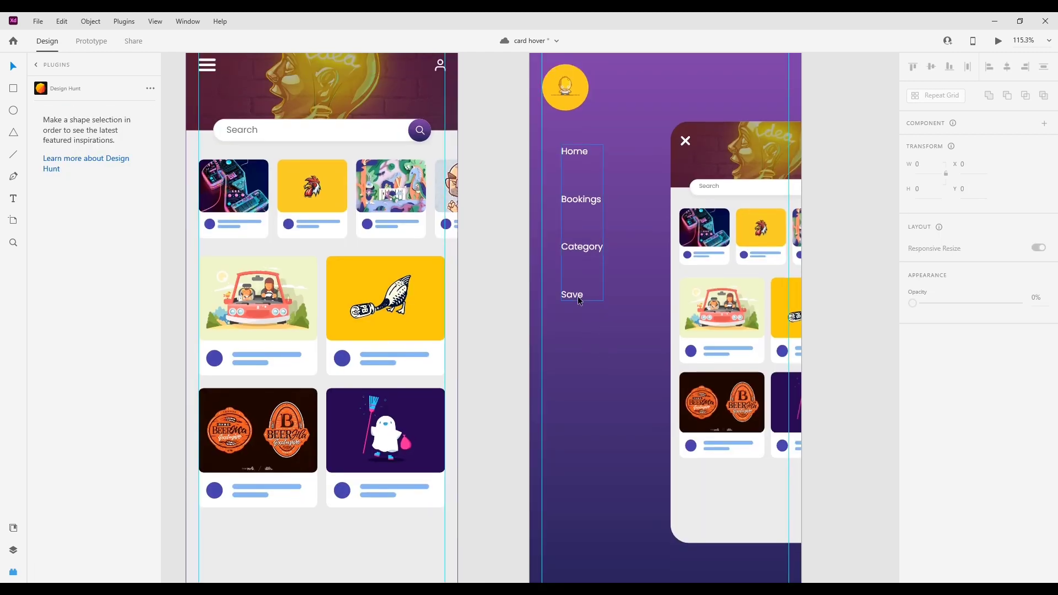
{"action": "scroll", "coordinate": [585, 304], "scroll_direction": "down", "scroll_amount": 2}
{"action": "scroll", "coordinate": [590, 323], "scroll_direction": "up", "scroll_amount": 1}
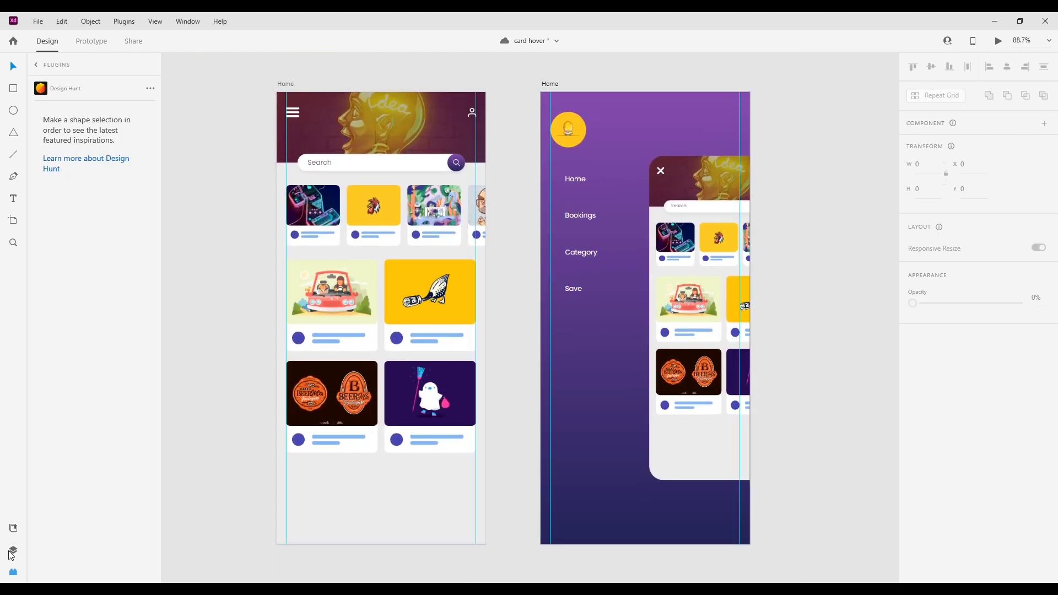
Find home icons in the Icons 4 Design plugin and insert the md-home icon on the purple artboard
{"action": "left_click", "coordinate": [38, 66]}
{"action": "left_click", "coordinate": [67, 122]}
{"action": "double_click", "coordinate": [81, 124]}
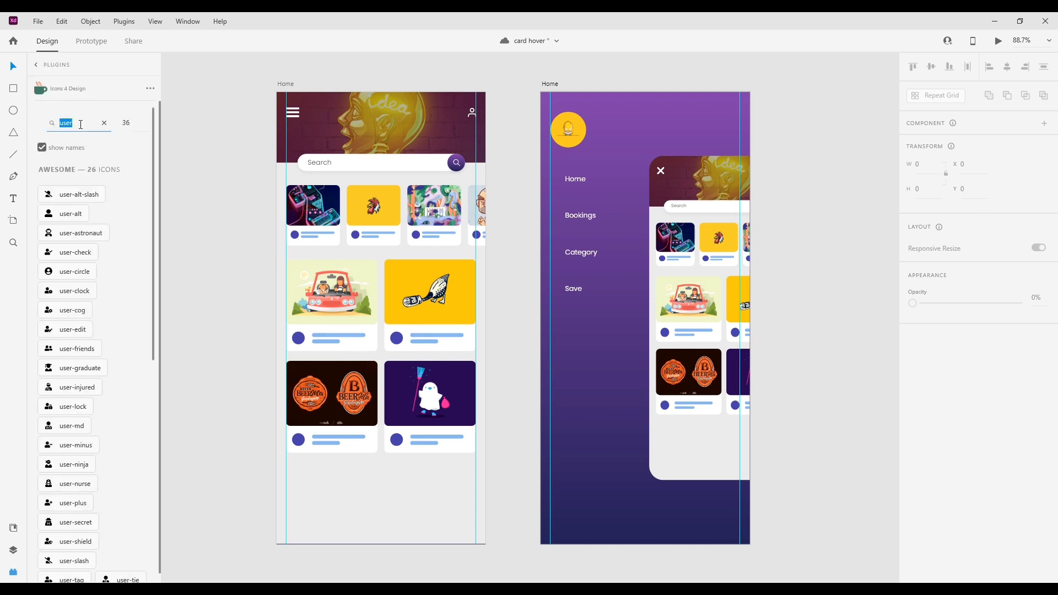
{"action": "type", "text": "hom"}
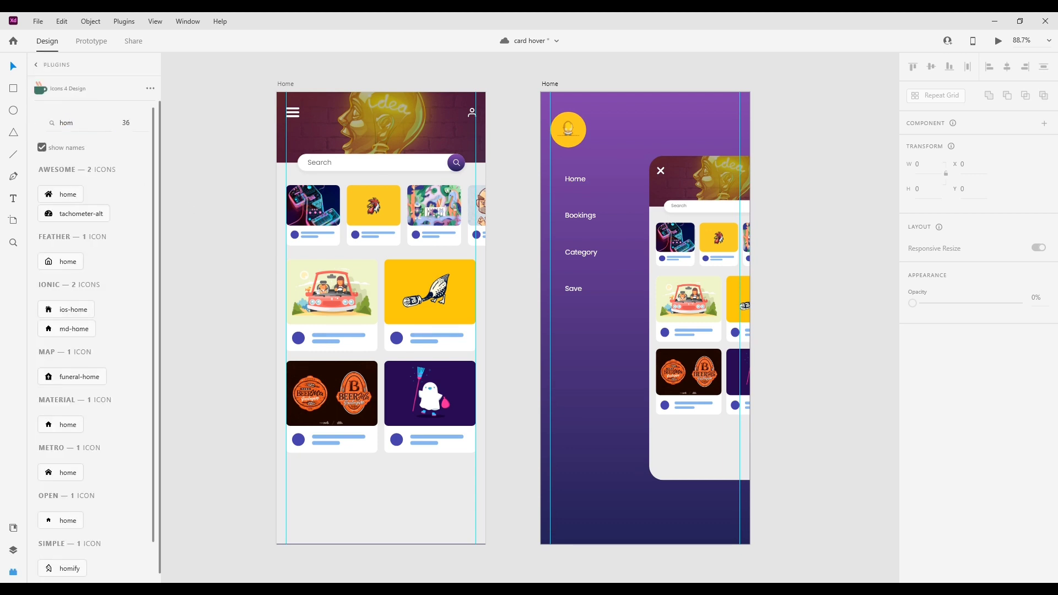
{"action": "left_click", "coordinate": [70, 331]}
Search the icon library for bag and booking icons for the Bookings label
{"action": "left_click", "coordinate": [89, 126]}
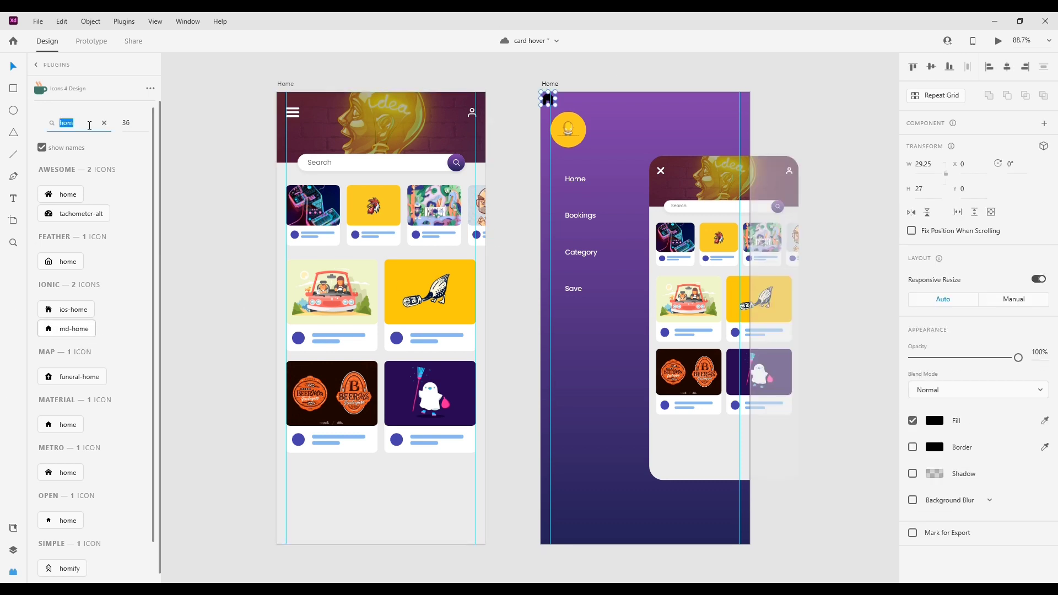
{"action": "type", "text": "bag"}
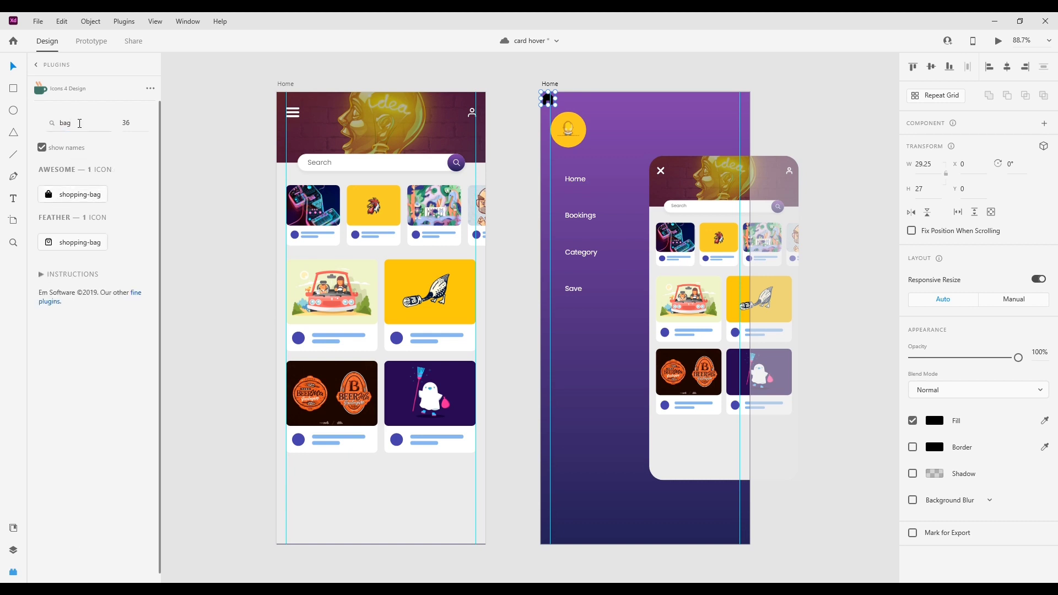
{"action": "left_click", "coordinate": [80, 123]}
{"action": "type", "text": "noo"}
{"action": "double_click", "coordinate": [79, 121]}
{"action": "type", "text": "book"}
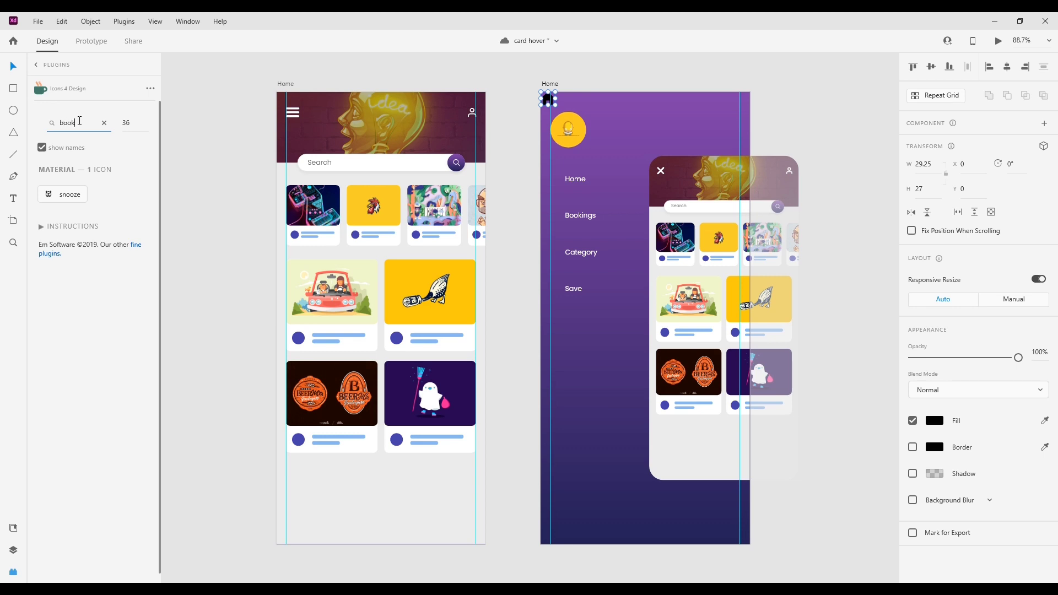
{"action": "type", "text": "ing"}
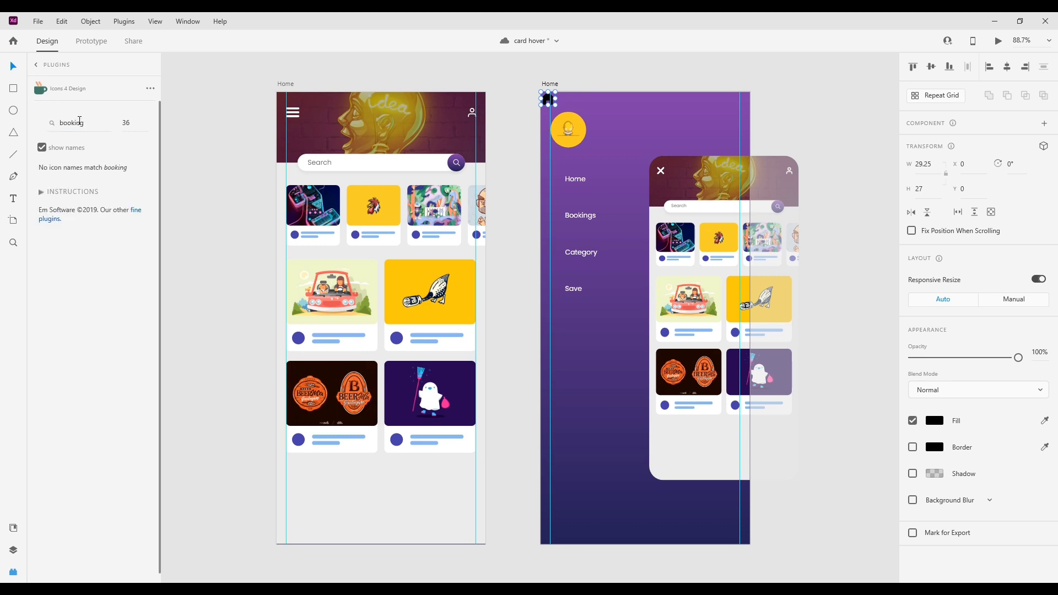
Search the icon library for bag and insert the Awesome shopping-bag icon
{"action": "left_click", "coordinate": [49, 124]}
{"action": "double_click", "coordinate": [49, 124]}
{"action": "type", "text": "bag"}
{"action": "left_click", "coordinate": [60, 202]}
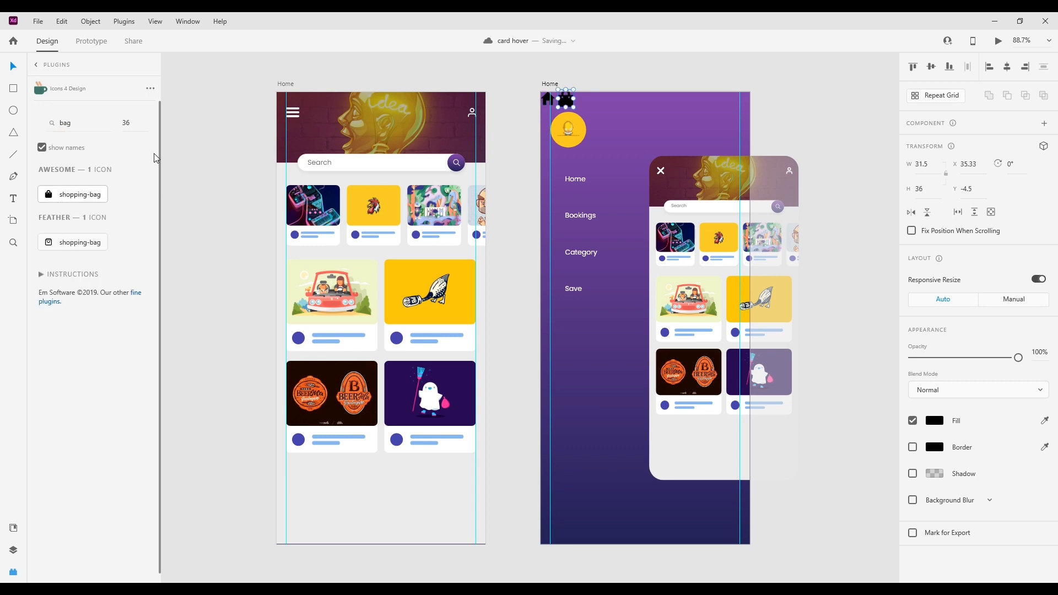
Search the icon library for cat and menu icons for the Category label
{"action": "double_click", "coordinate": [85, 128]}
{"action": "type", "text": "cat"}
{"action": "double_click", "coordinate": [85, 128]}
{"action": "type", "text": "menu"}
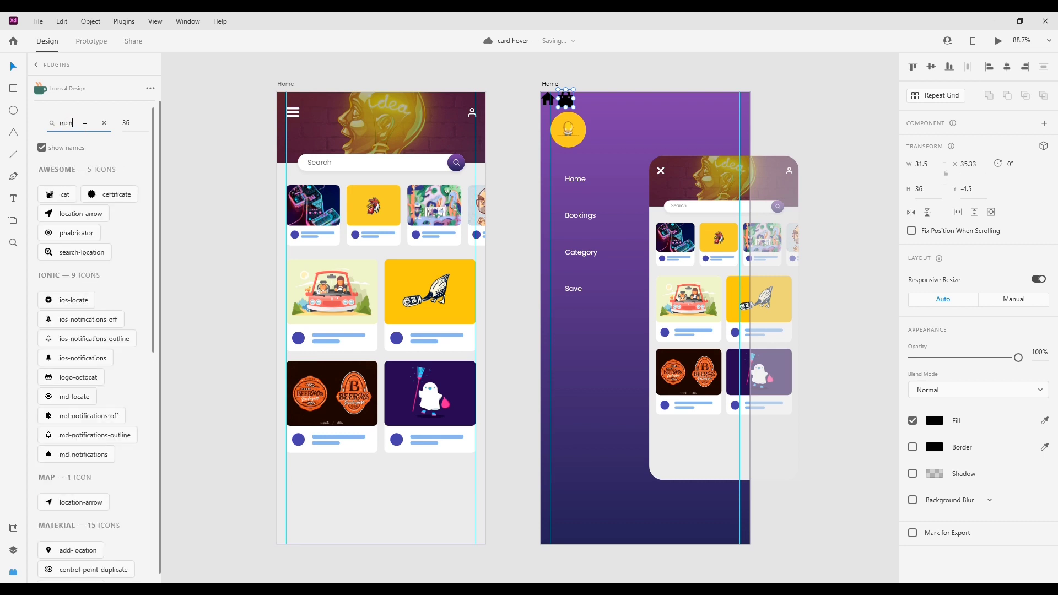
{"action": "key", "text": "Return"}
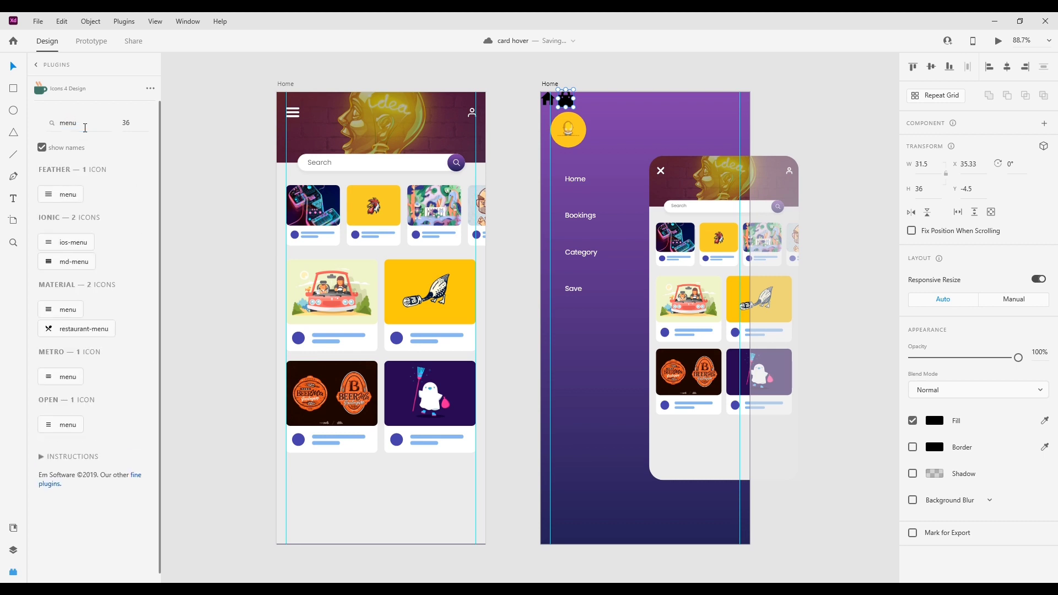
Search the icon library for heart and insert the Awesome heart icon
{"action": "double_click", "coordinate": [85, 126]}
{"action": "type", "text": "heart"}
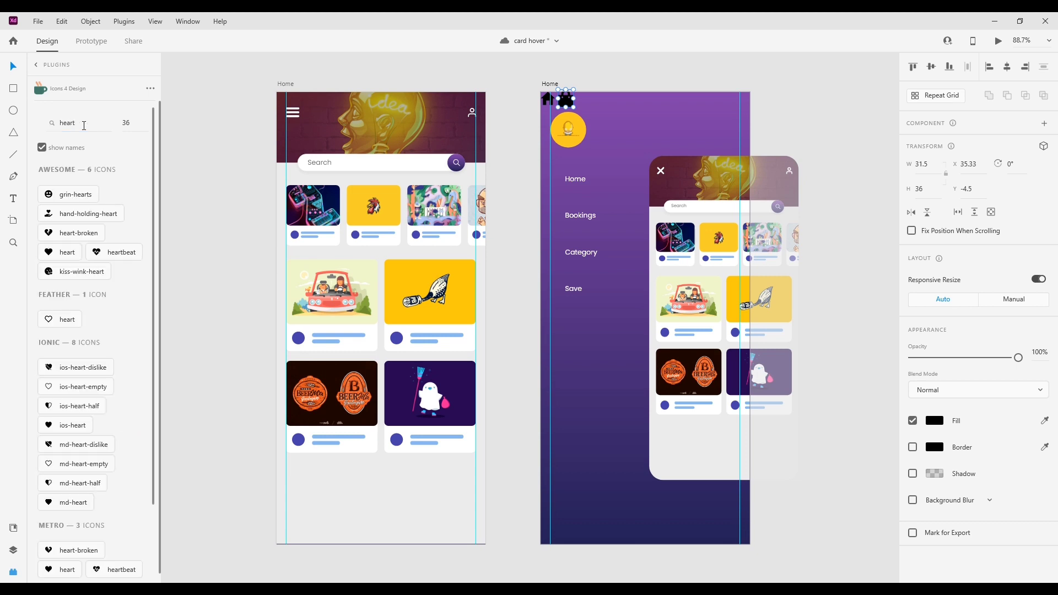
{"action": "left_click", "coordinate": [51, 254]}
Search the icon library for setting and insert the ios-settings gear icon
{"action": "double_click", "coordinate": [83, 123]}
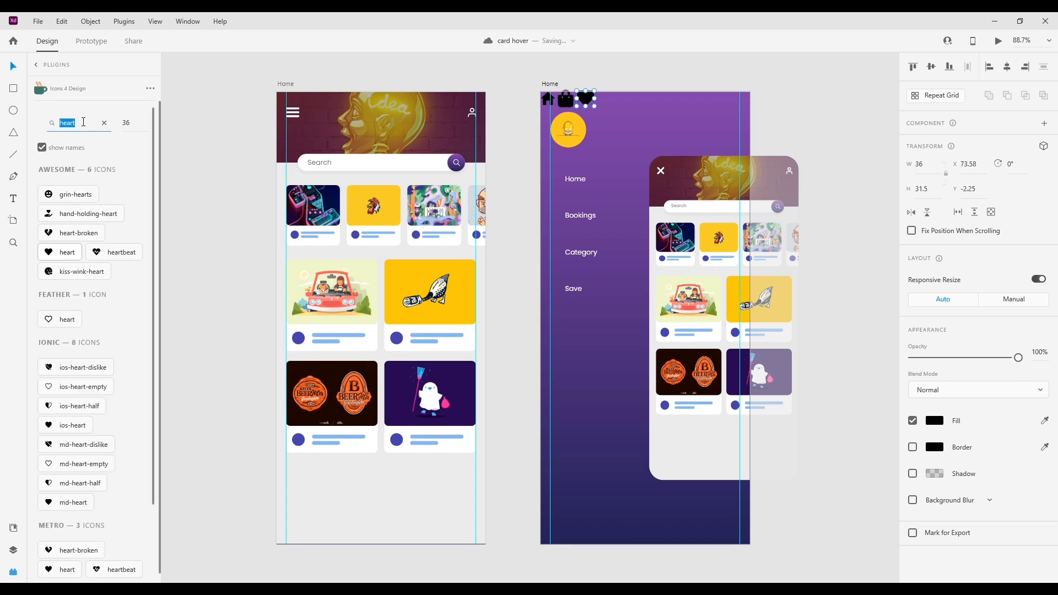
{"action": "type", "text": "stting"}
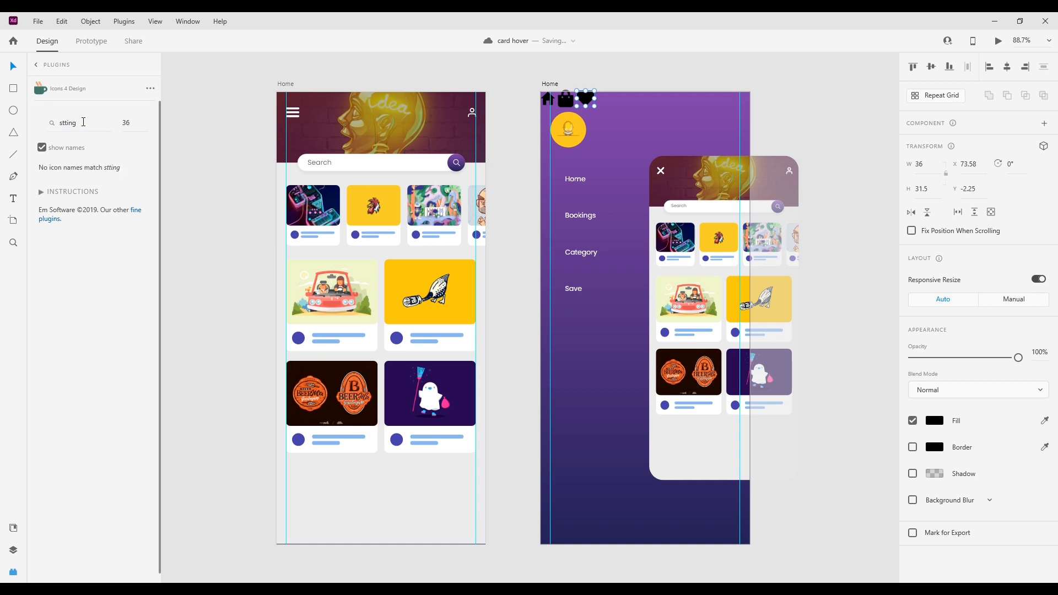
{"action": "double_click", "coordinate": [83, 122]}
{"action": "type", "text": "setting"}
{"action": "left_click", "coordinate": [59, 244]}
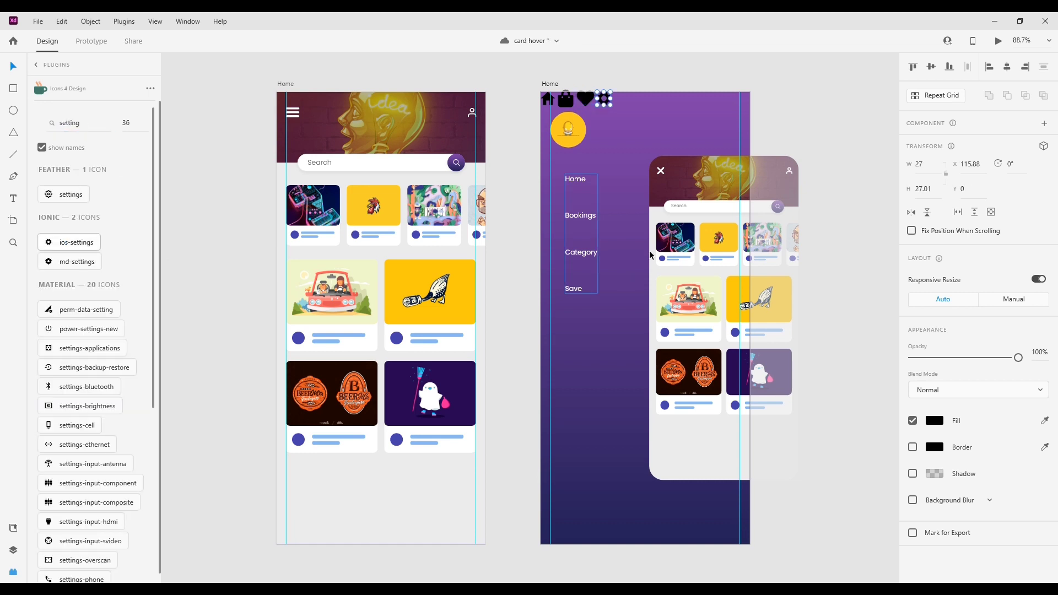
Move the gear icon to the bottom of the left guide at X 20, Y 835, and fill it white
{"action": "left_click", "coordinate": [636, 129]}
{"action": "left_click_drag", "start_coordinate": [608, 107], "coordinate": [558, 515]}
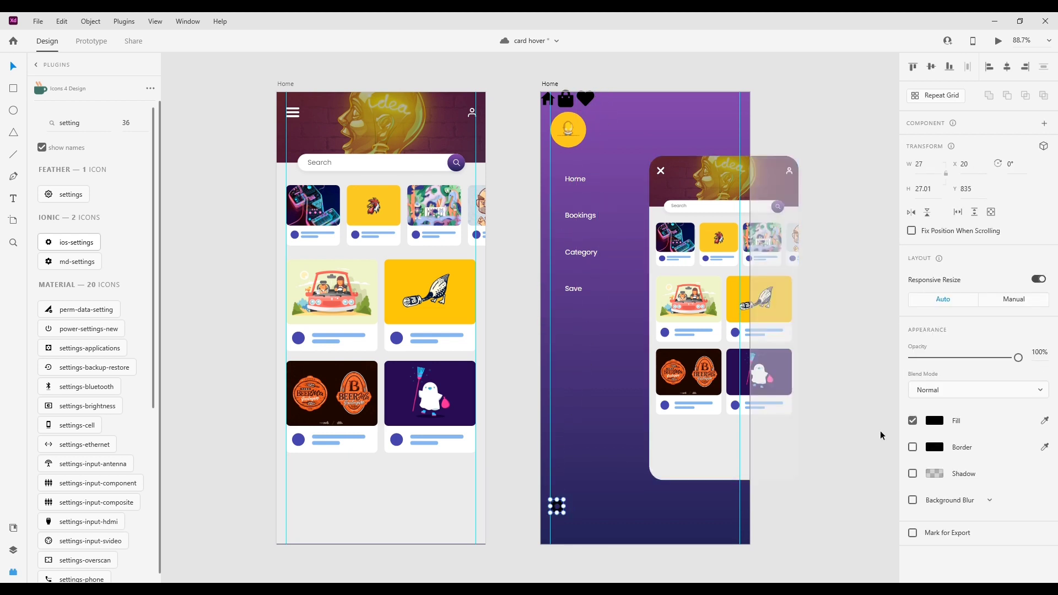
{"action": "left_click", "coordinate": [936, 421]}
{"action": "left_click_drag", "start_coordinate": [827, 391], "coordinate": [746, 339]}
{"action": "left_click", "coordinate": [590, 408]}
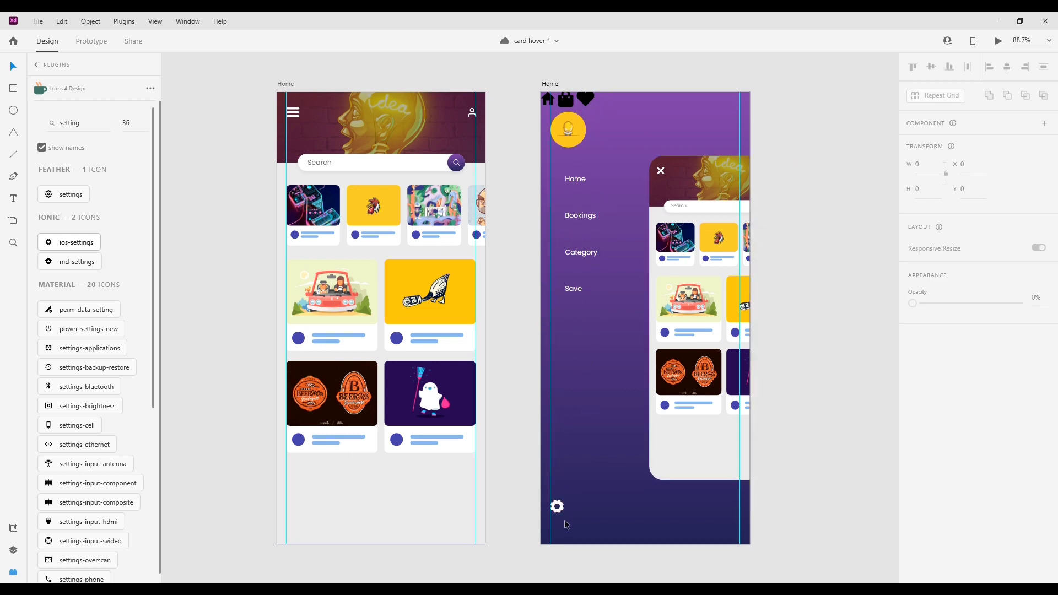
Move the gear icon up along the left guide to sit beside the Save label, at X 20, Y 393
{"action": "left_click_drag", "start_coordinate": [564, 508], "coordinate": [569, 349]}
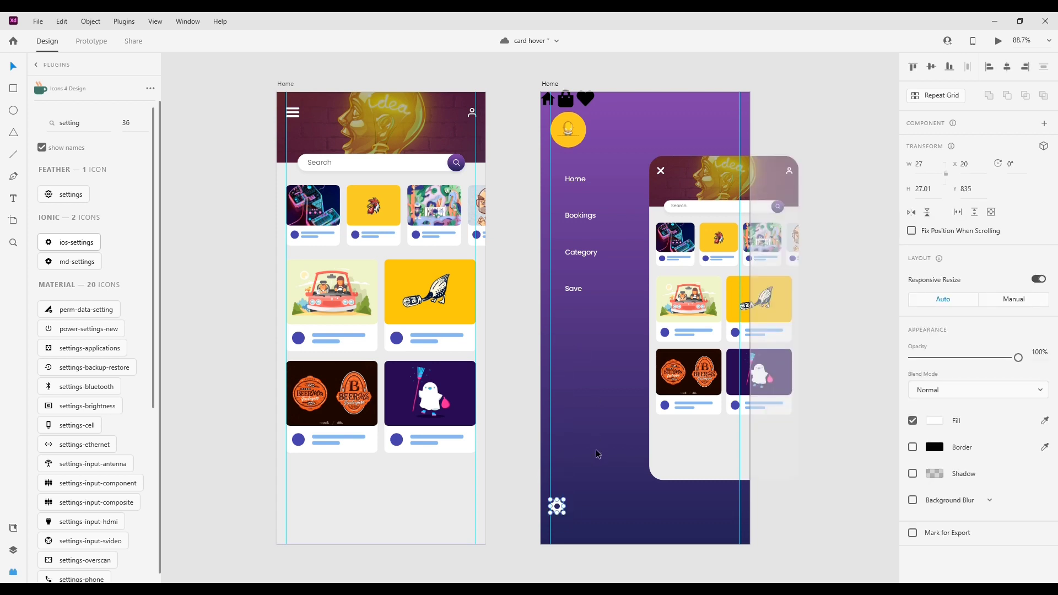
{"action": "left_click", "coordinate": [595, 451]}
{"action": "left_click_drag", "start_coordinate": [561, 506], "coordinate": [560, 291]}
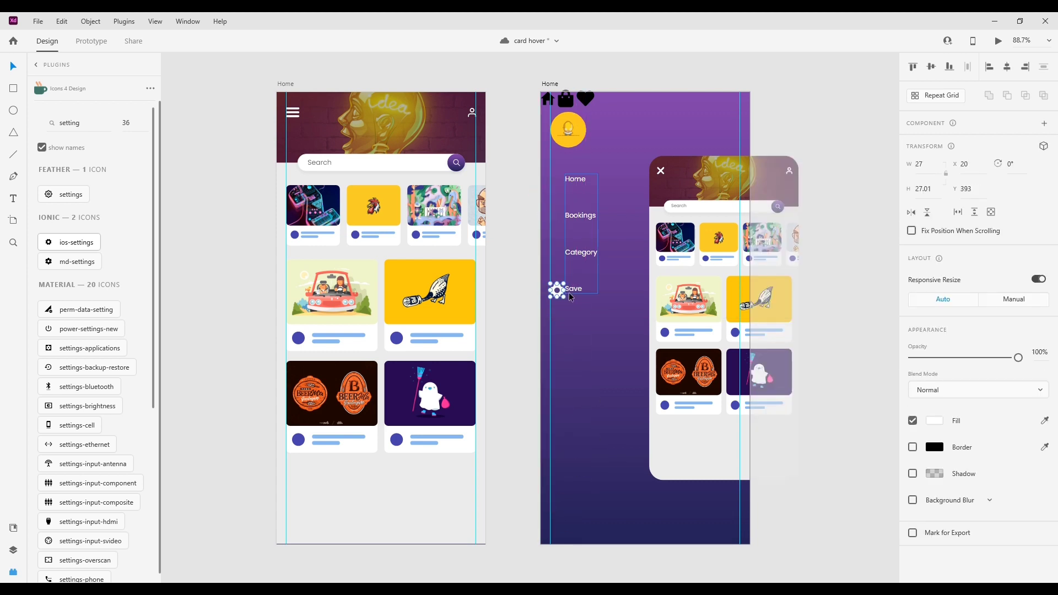
{"action": "scroll", "coordinate": [569, 293], "scroll_direction": "up", "scroll_amount": 6}
{"action": "left_click", "coordinate": [544, 315]}
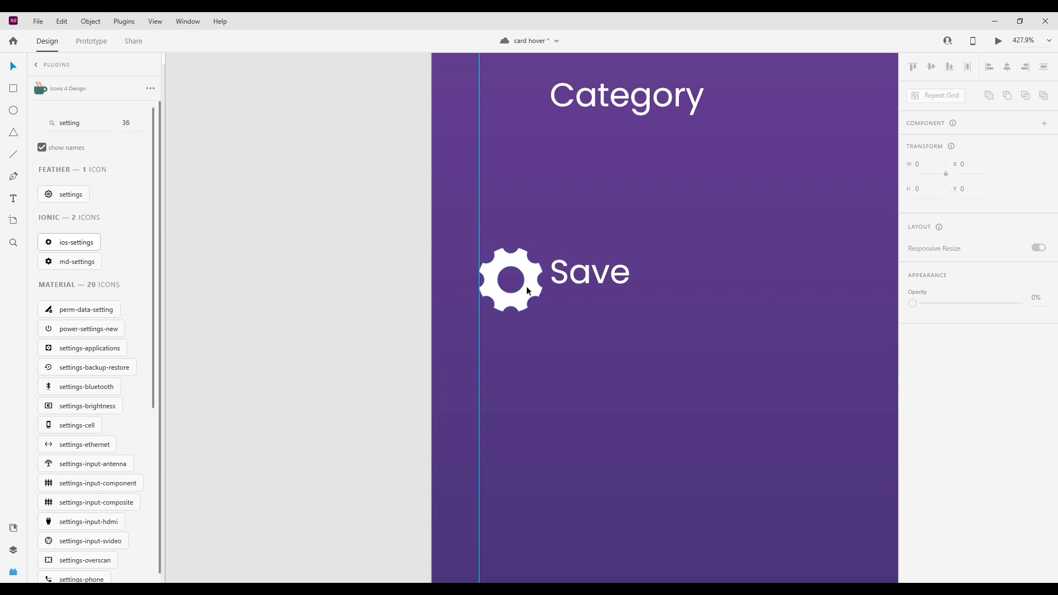
Scale the gear icon down to about 20 high and place it on the left guide below the Save label
{"action": "left_click", "coordinate": [527, 286]}
{"action": "left_click_drag", "start_coordinate": [543, 312], "coordinate": [519, 407]}
{"action": "left_click", "coordinate": [530, 291]}
Add the white text Settings to the right of the gear icon and align it vertically with the gear
{"action": "key", "text": "t"}
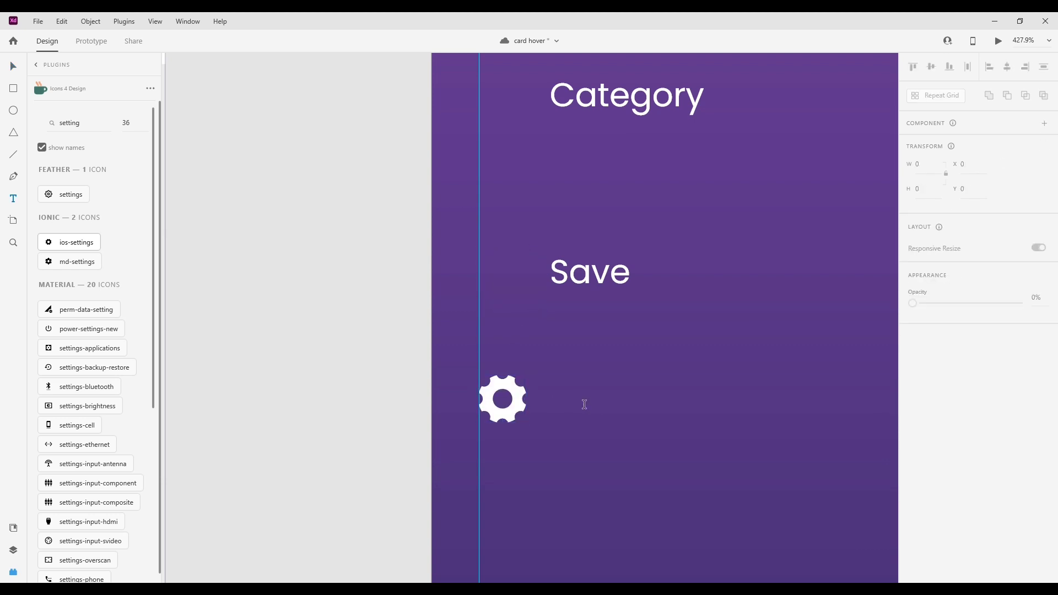
{"action": "left_click", "coordinate": [583, 404]}
{"action": "type", "text": "Sett"}
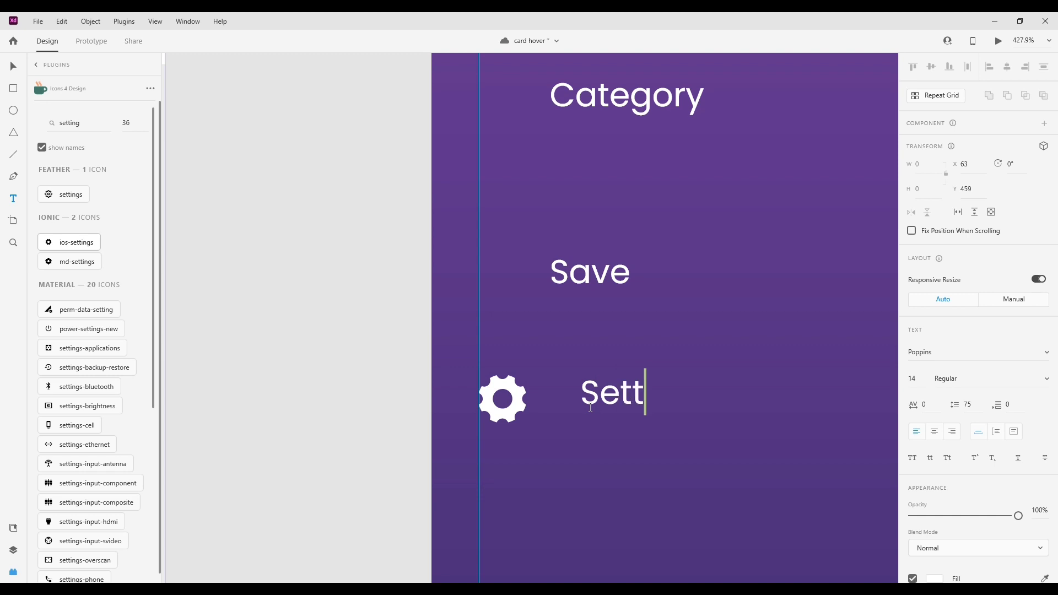
{"action": "type", "text": "ings"}
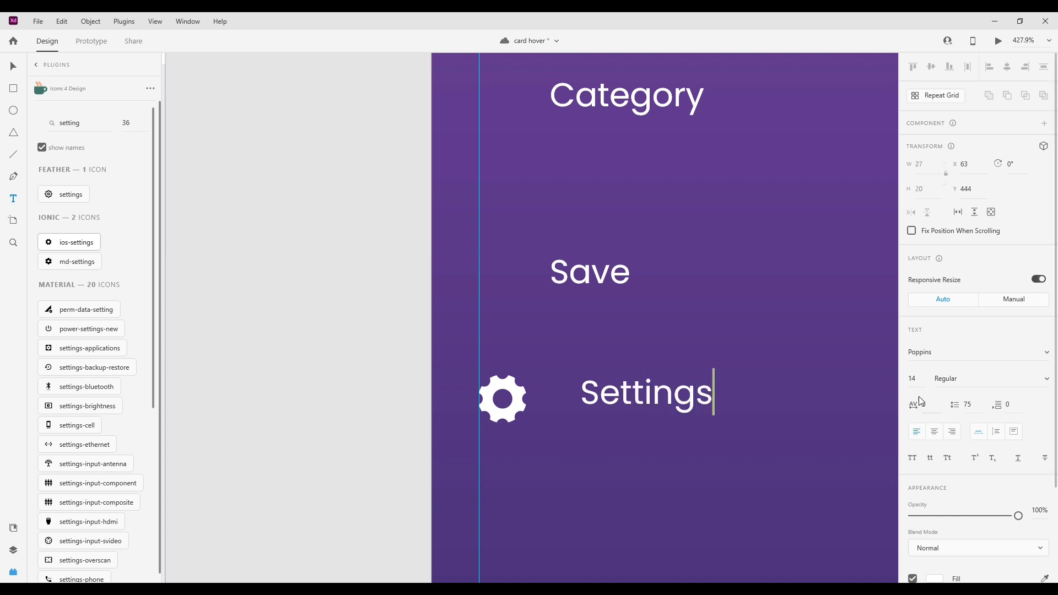
{"action": "key", "text": "ctrl+a"}
{"action": "left_click", "coordinate": [935, 578]}
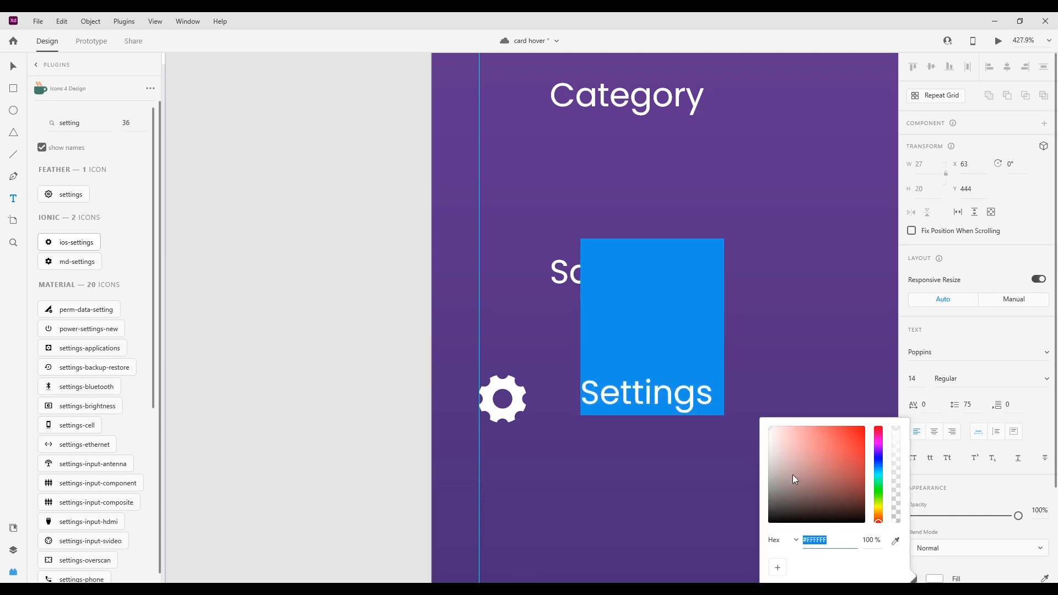
{"action": "left_click", "coordinate": [648, 494]}
{"action": "key", "text": "v"}
{"action": "left_click", "coordinate": [637, 500]}
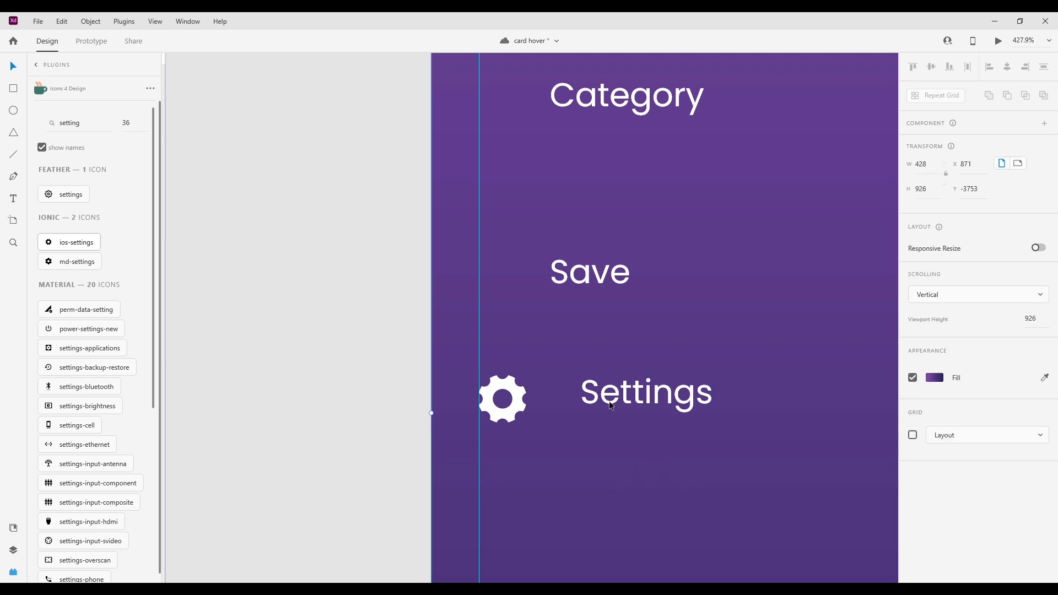
{"action": "left_click_drag", "start_coordinate": [614, 398], "coordinate": [604, 405]}
{"action": "scroll", "coordinate": [670, 418], "scroll_direction": "down", "scroll_amount": 10}
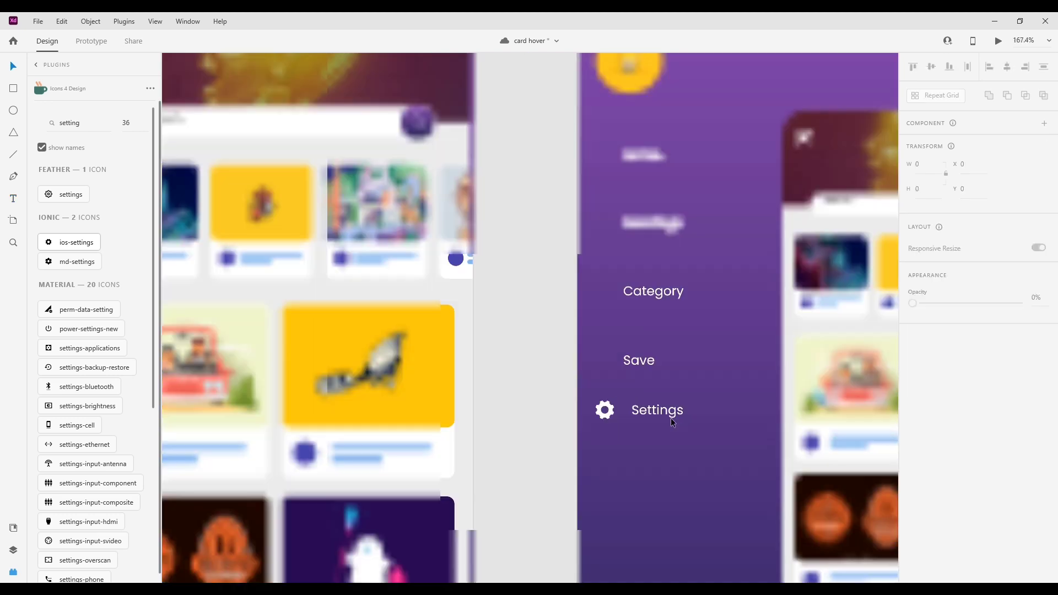
Move the gear icon and Settings label together to the bottom of the purple artboard, keeping them on the left guide
{"action": "scroll", "coordinate": [655, 406], "scroll_direction": "up", "scroll_amount": 5}
{"action": "left_click_drag", "start_coordinate": [592, 333], "coordinate": [626, 559]}
{"action": "scroll", "coordinate": [637, 500], "scroll_direction": "down", "scroll_amount": 2}
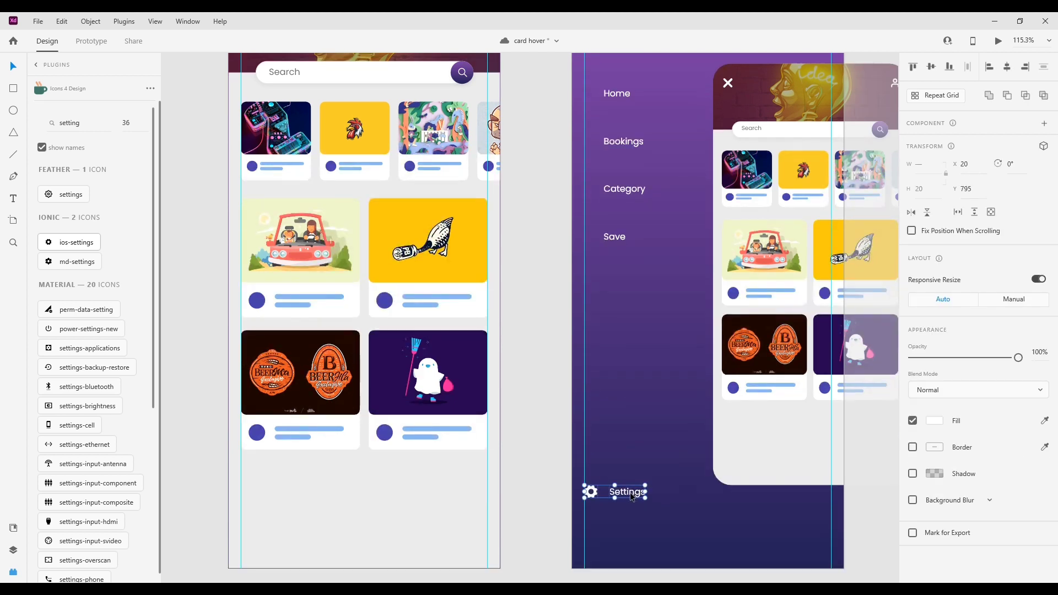
{"action": "left_click_drag", "start_coordinate": [634, 495], "coordinate": [631, 538]}
{"action": "key", "text": "Escape"}
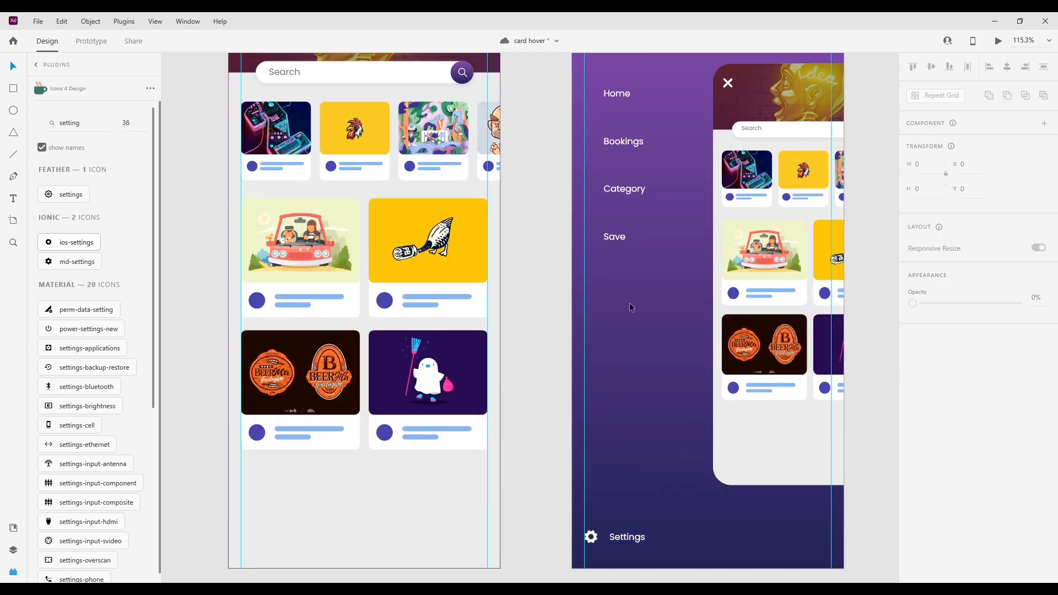
{"action": "scroll", "coordinate": [631, 289], "scroll_direction": "up", "scroll_amount": 4}
{"action": "scroll", "coordinate": [672, 298], "scroll_direction": "up", "scroll_amount": 3}
{"action": "left_click_drag", "start_coordinate": [682, 339], "coordinate": [683, 347]}
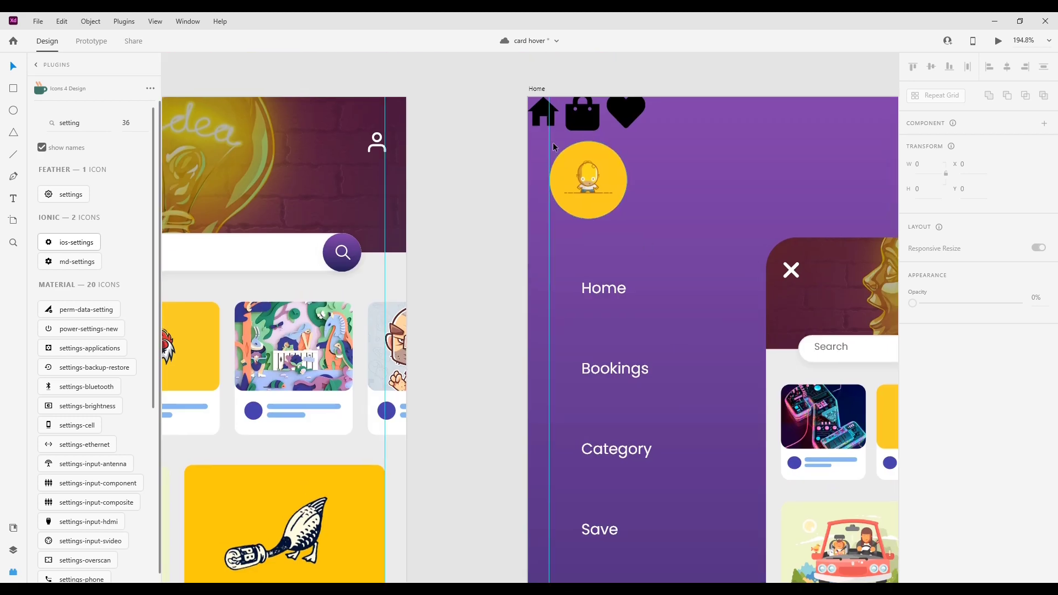
{"action": "left_click", "coordinate": [541, 106]}
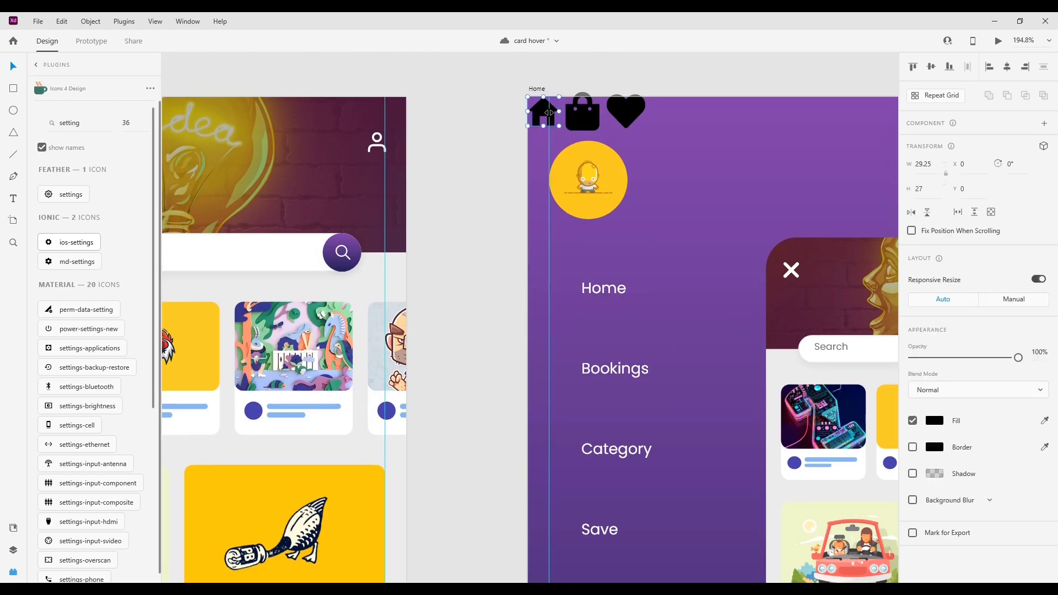
{"action": "left_click_drag", "start_coordinate": [549, 112], "coordinate": [566, 234]}
{"action": "key", "text": "ctrl+z"}
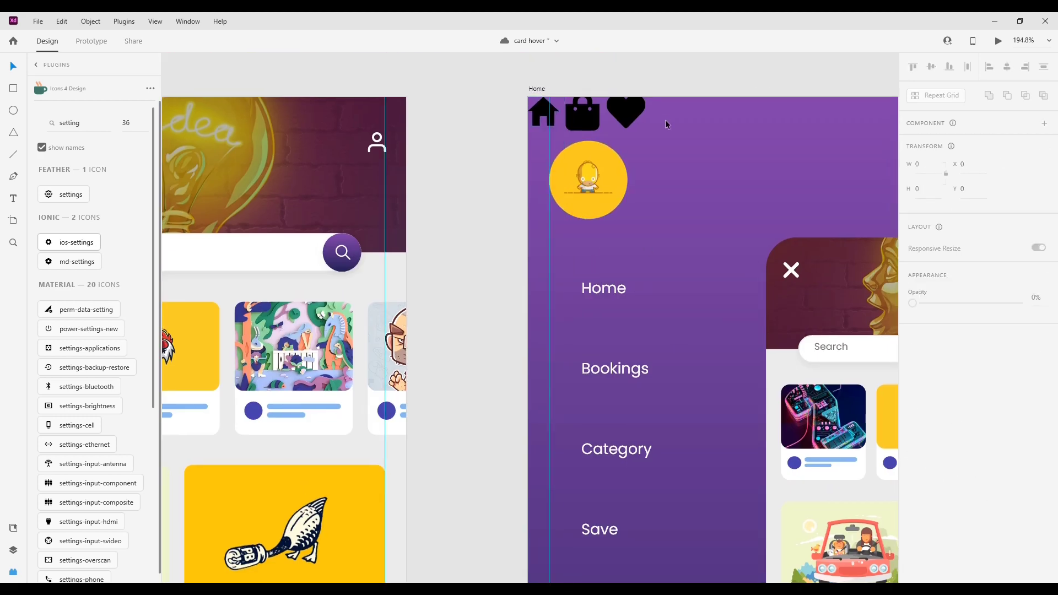
Move the home, bag and heart icons together below the Save label and scale them down until the home icon is about 17 wide
{"action": "left_click_drag", "start_coordinate": [665, 120], "coordinate": [635, 575]}
{"action": "left_click_drag", "start_coordinate": [657, 533], "coordinate": [642, 409]}
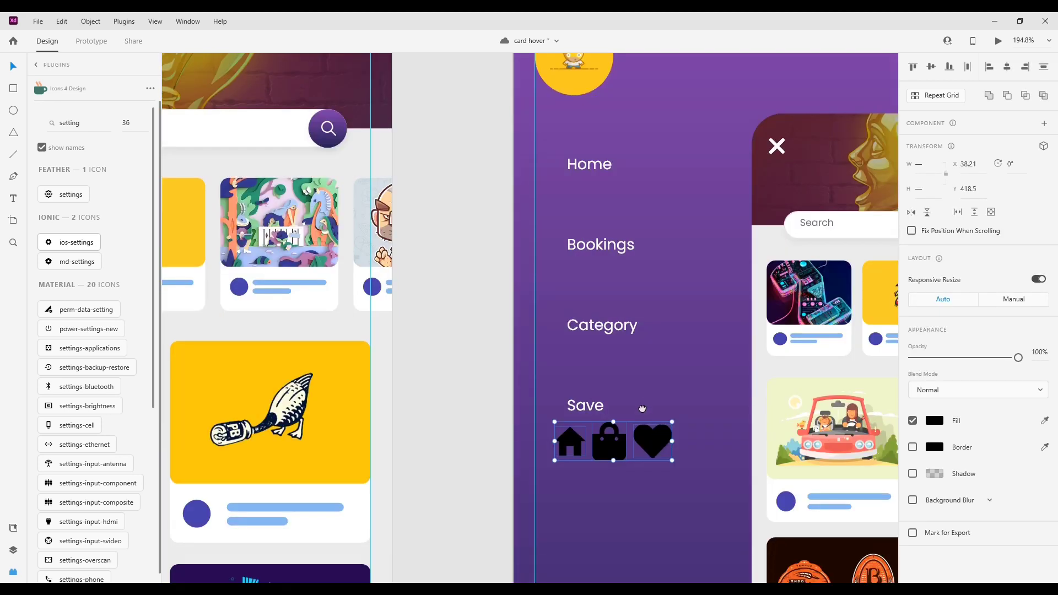
{"action": "scroll", "coordinate": [643, 409], "scroll_direction": "up", "scroll_amount": 3}
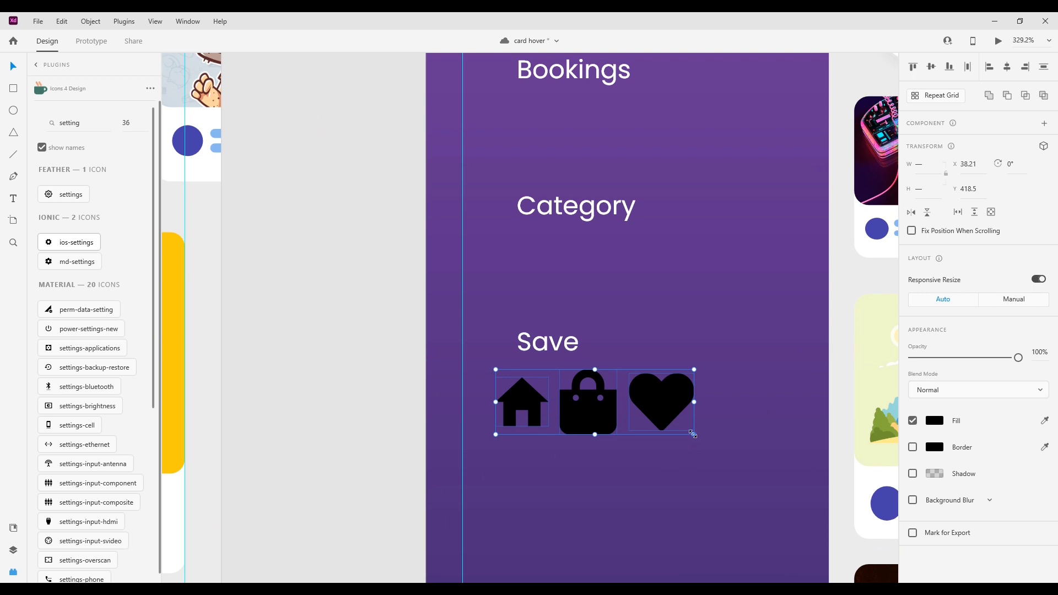
{"action": "left_click_drag", "start_coordinate": [693, 435], "coordinate": [609, 406]}
{"action": "key", "text": "Escape"}
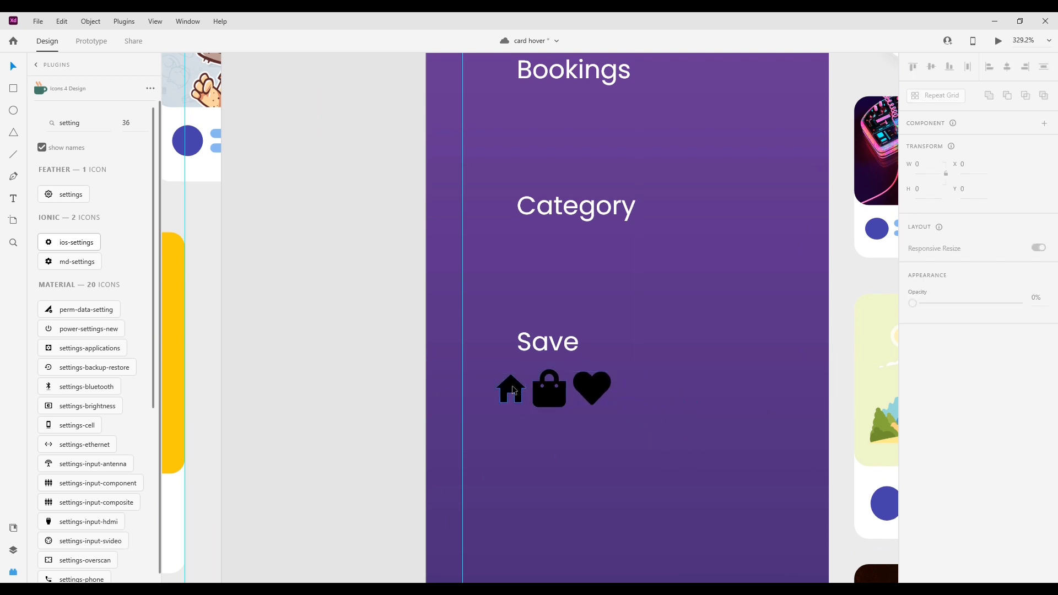
Move the home icon onto the left guide beside the Home label, at X 20, Y 168
{"action": "left_click_drag", "start_coordinate": [512, 386], "coordinate": [503, 98]}
{"action": "left_click_drag", "start_coordinate": [543, 200], "coordinate": [624, 416]}
{"action": "left_click", "coordinate": [607, 325]}
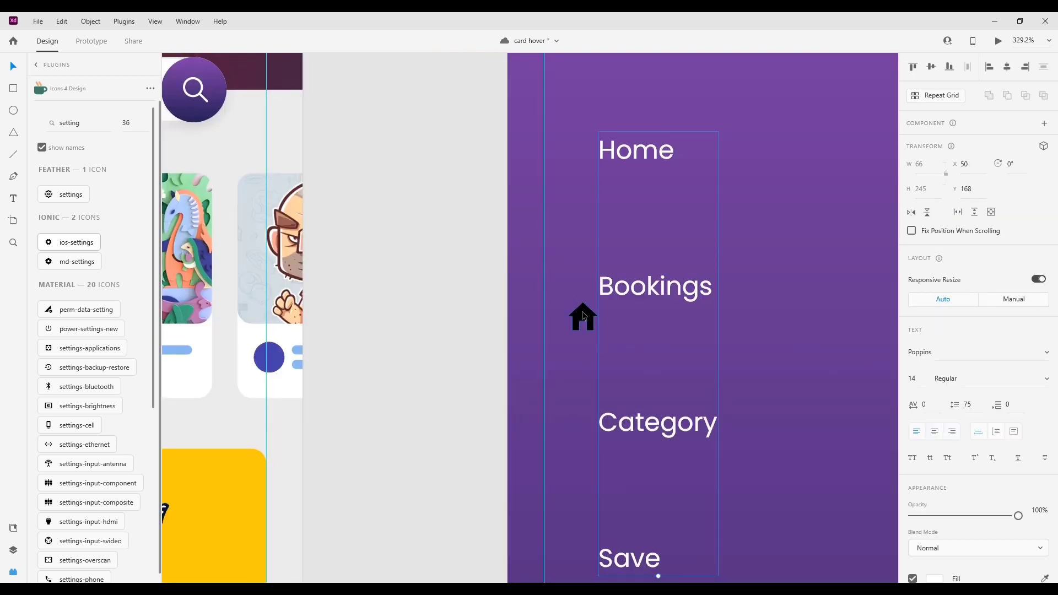
{"action": "left_click_drag", "start_coordinate": [583, 315], "coordinate": [566, 143]}
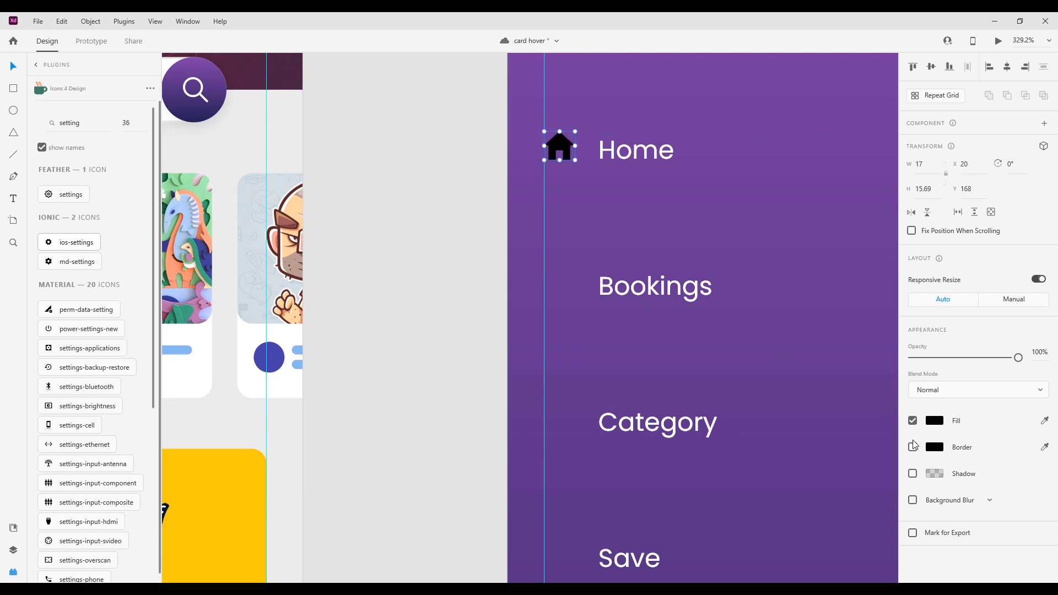
Fill the home icon with white and nudge it down to Y 170 to align with the Home label
{"action": "left_click", "coordinate": [937, 423]}
{"action": "left_click_drag", "start_coordinate": [829, 409], "coordinate": [694, 322]}
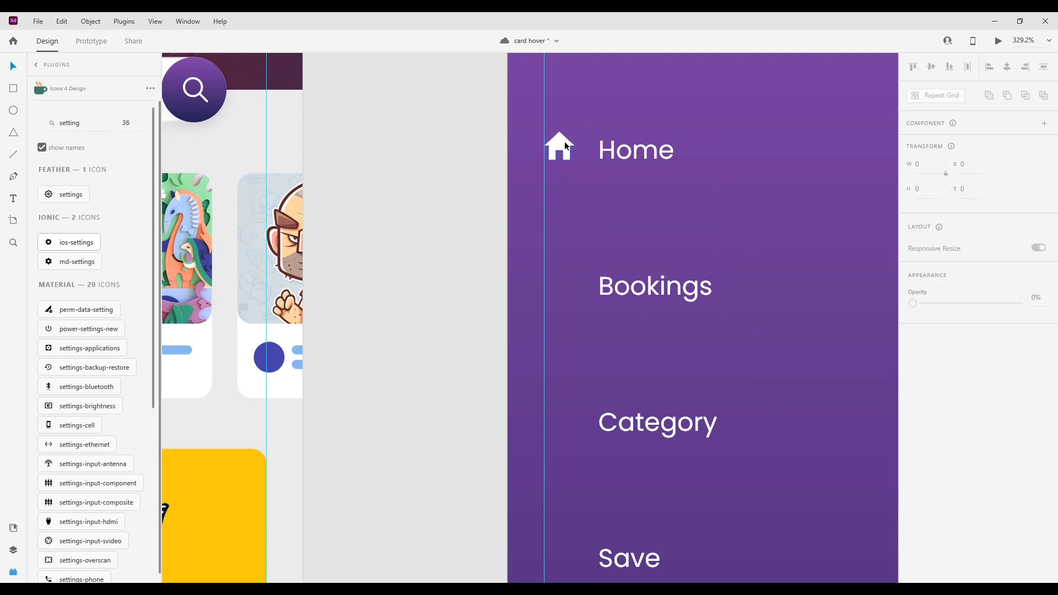
{"action": "left_click", "coordinate": [566, 145]}
{"action": "double_click", "coordinate": [569, 149]}
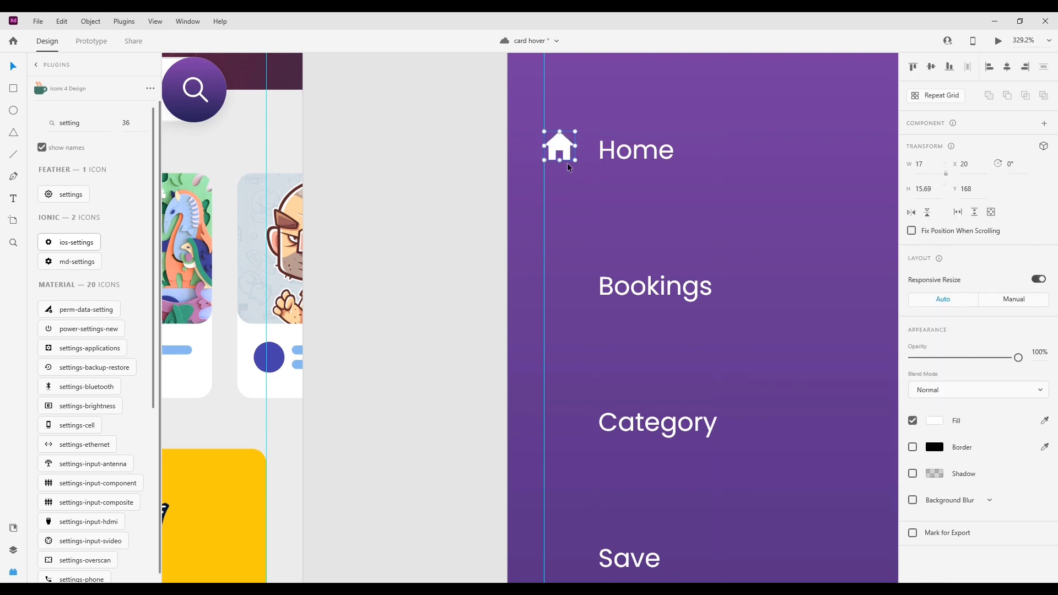
{"action": "left_click", "coordinate": [632, 342]}
Move the bag icon onto the left guide beside the Bookings label, at X 20, Y 242.5
{"action": "scroll", "coordinate": [634, 343], "scroll_direction": "down", "scroll_amount": 3}
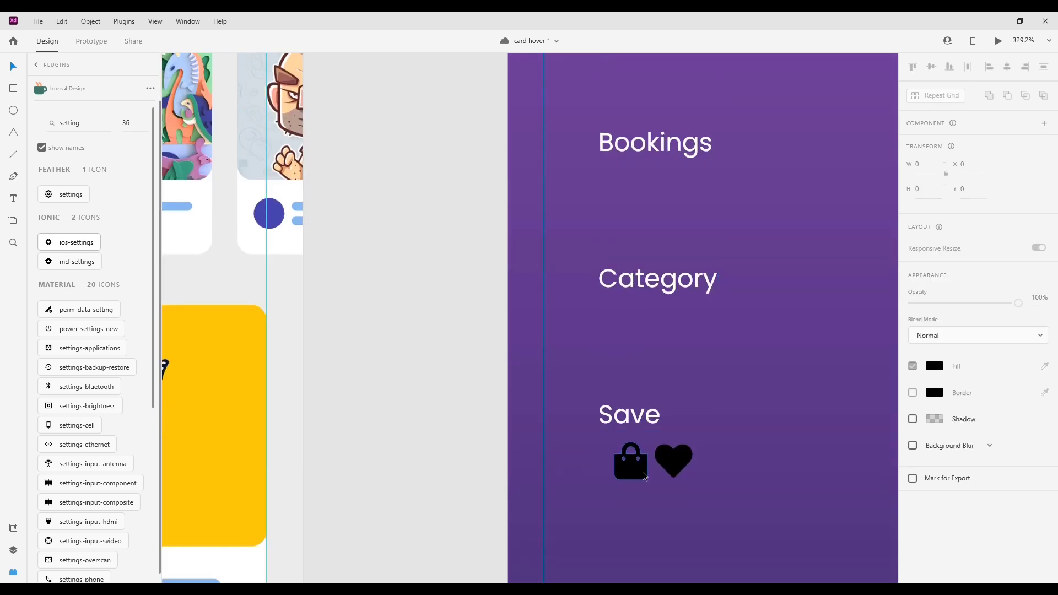
{"action": "left_click_drag", "start_coordinate": [643, 471], "coordinate": [571, 288]}
{"action": "scroll", "coordinate": [563, 237], "scroll_direction": "up", "scroll_amount": 3}
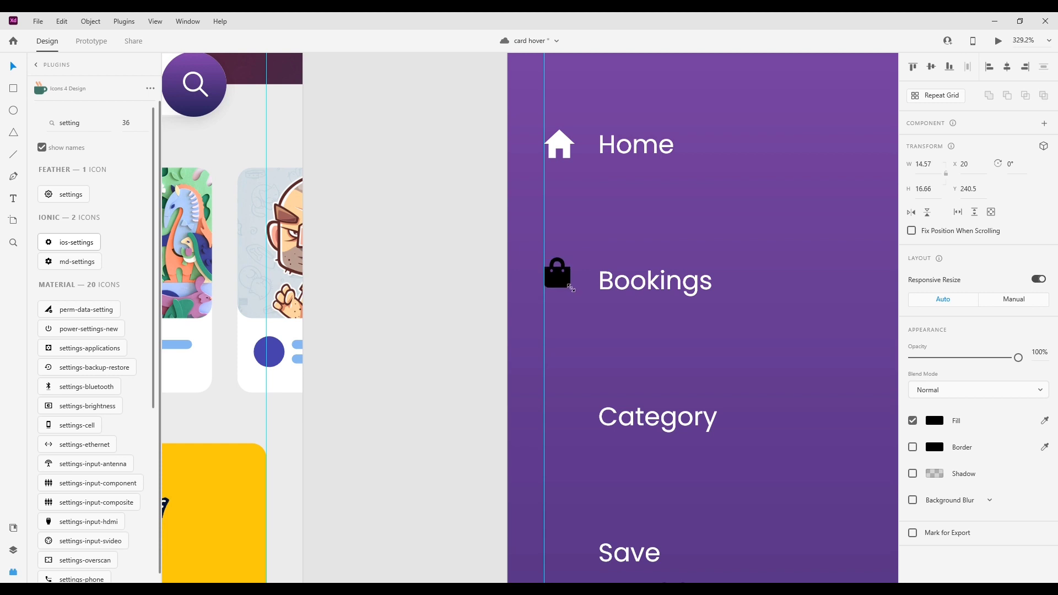
{"action": "scroll", "coordinate": [651, 375], "scroll_direction": "down", "scroll_amount": 2}
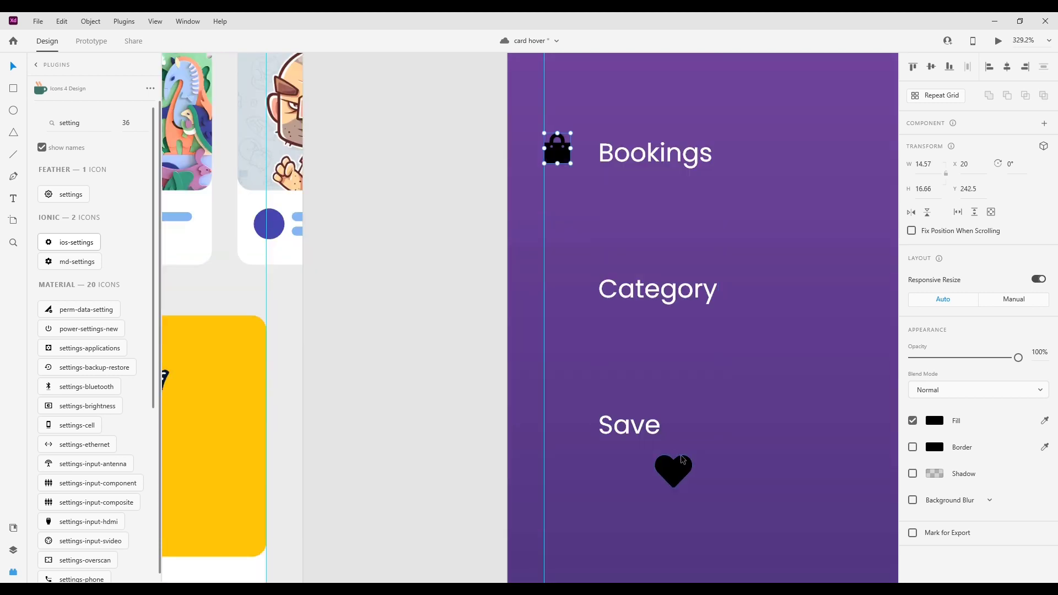
Move the heart icon onto the left guide beside the Save label, at X 20, about Y 397
{"action": "left_click", "coordinate": [664, 483]}
{"action": "left_click_drag", "start_coordinate": [664, 483], "coordinate": [567, 436]}
{"action": "left_click", "coordinate": [590, 456]}
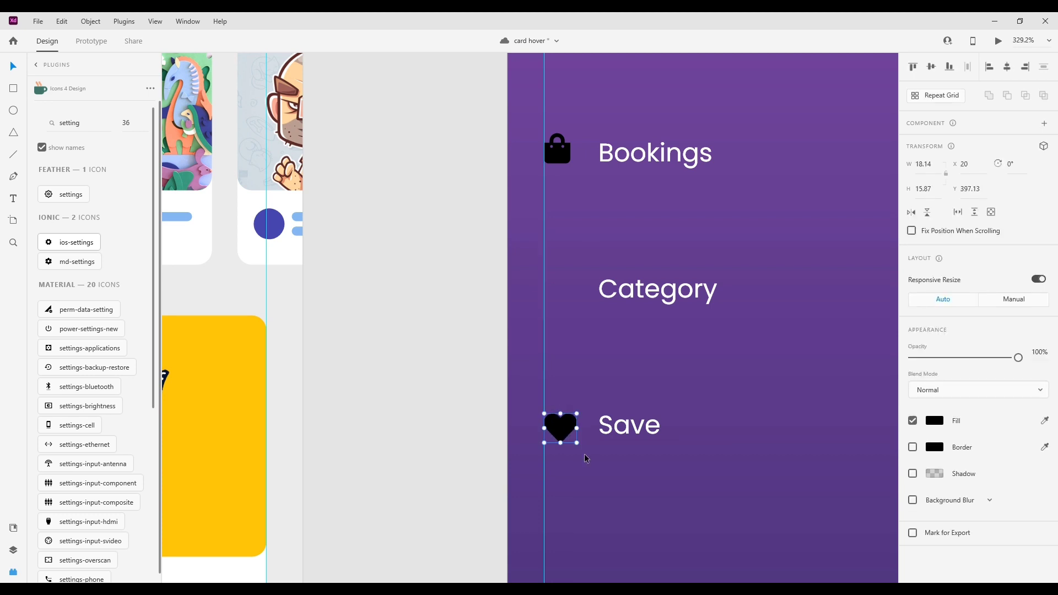
{"action": "left_click", "coordinate": [587, 458]}
Draw a borderless white 9 by 9 square with corner radius 1 near the left guide beside Category, at X 21, Y 321
{"action": "scroll", "coordinate": [600, 345], "scroll_direction": "up", "scroll_amount": 5}
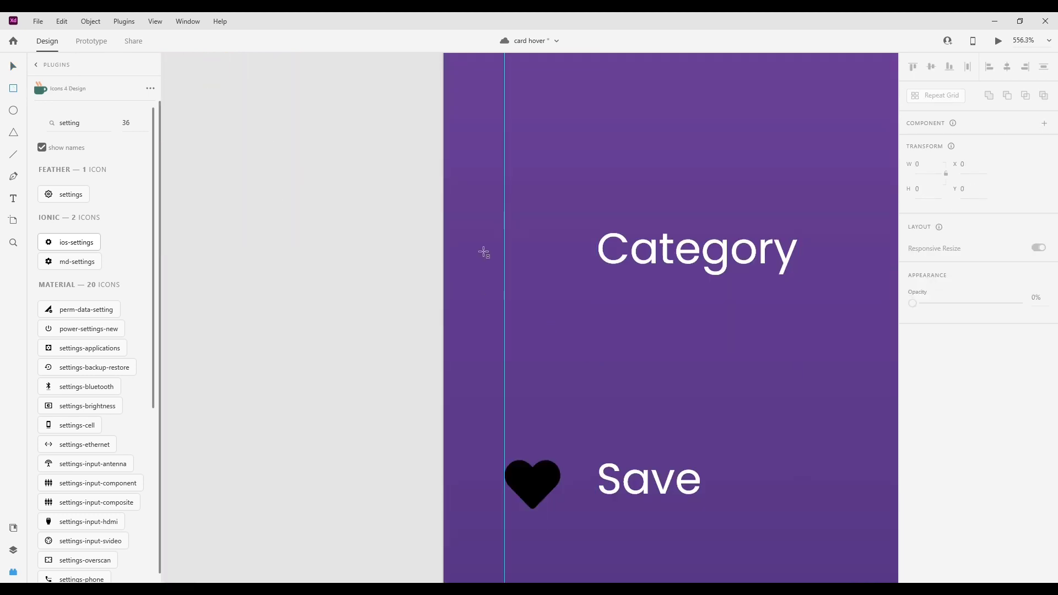
{"action": "scroll", "coordinate": [484, 253], "scroll_direction": "up", "scroll_amount": 2}
{"action": "mouse_move", "coordinate": [516, 220]}
{"action": "left_mouse_down"}
{"action": "mouse_move", "coordinate": [552, 263]}
{"action": "mouse_move", "coordinate": [532, 237]}
{"action": "left_mouse_up"}
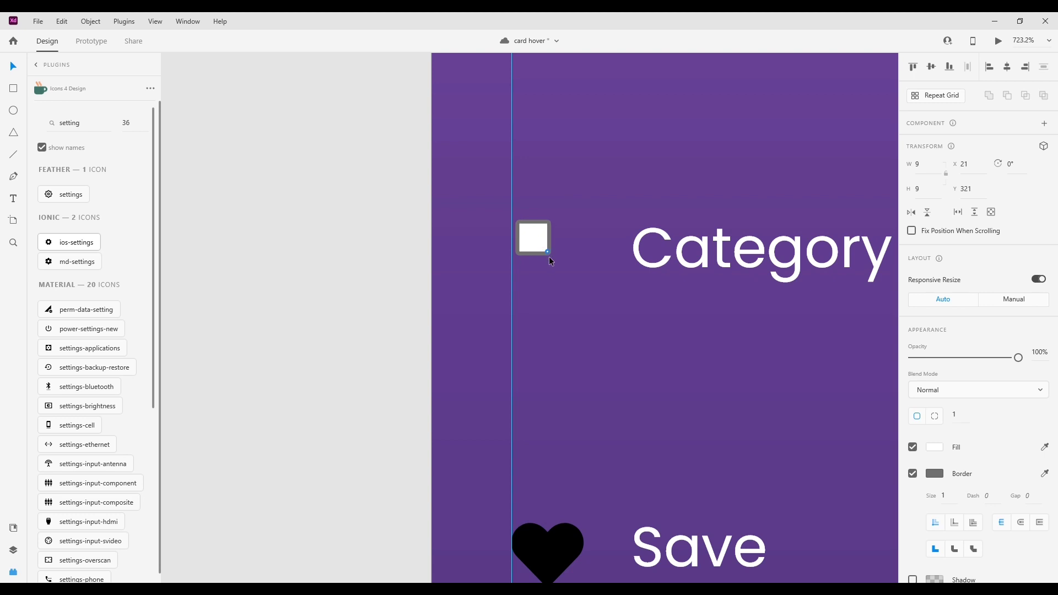
{"action": "left_click", "coordinate": [623, 369]}
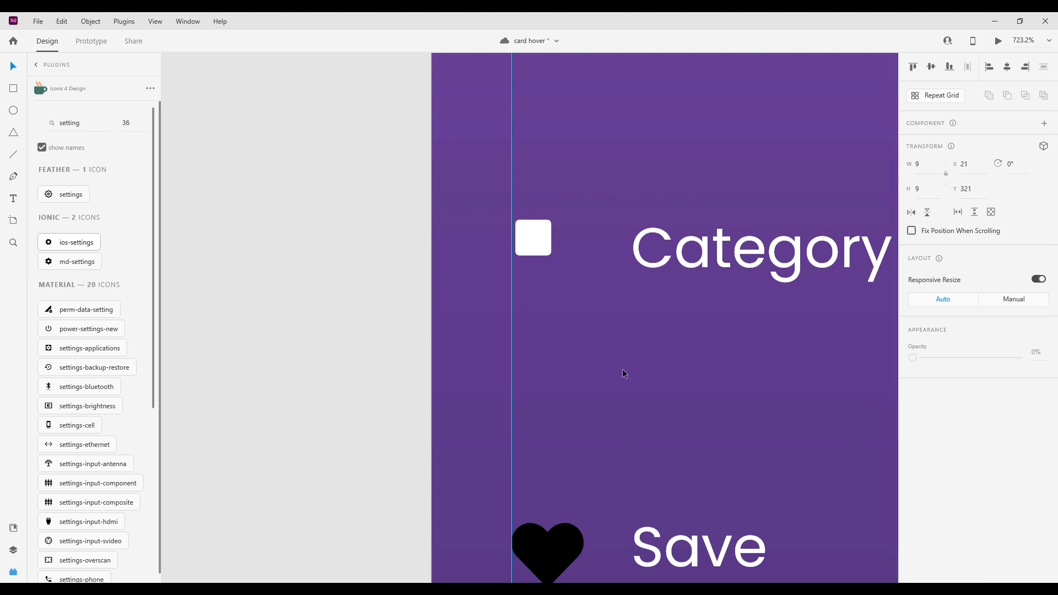
Scale the white square to 7 by 7 and duplicate it into a two-by-two grid beside the Category label
{"action": "left_click", "coordinate": [540, 246]}
{"action": "left_click_drag", "start_coordinate": [552, 255], "coordinate": [570, 278]}
{"action": "left_click", "coordinate": [528, 239], "text": "shift"}
{"action": "left_click_drag", "start_coordinate": [591, 314], "coordinate": [525, 223]}
{"action": "scroll", "coordinate": [630, 290], "scroll_direction": "down", "scroll_amount": 3}
{"action": "scroll", "coordinate": [610, 289], "scroll_direction": "up", "scroll_amount": 4}
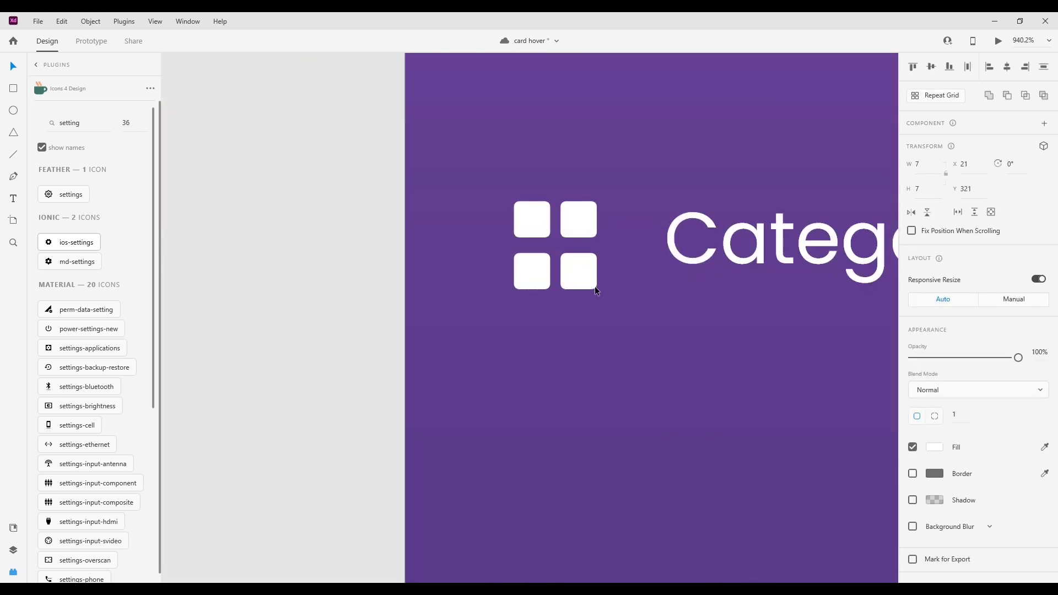
{"action": "left_click_drag", "start_coordinate": [597, 290], "coordinate": [592, 285]}
{"action": "left_click", "coordinate": [626, 296]}
{"action": "scroll", "coordinate": [628, 268], "scroll_direction": "down", "scroll_amount": 3}
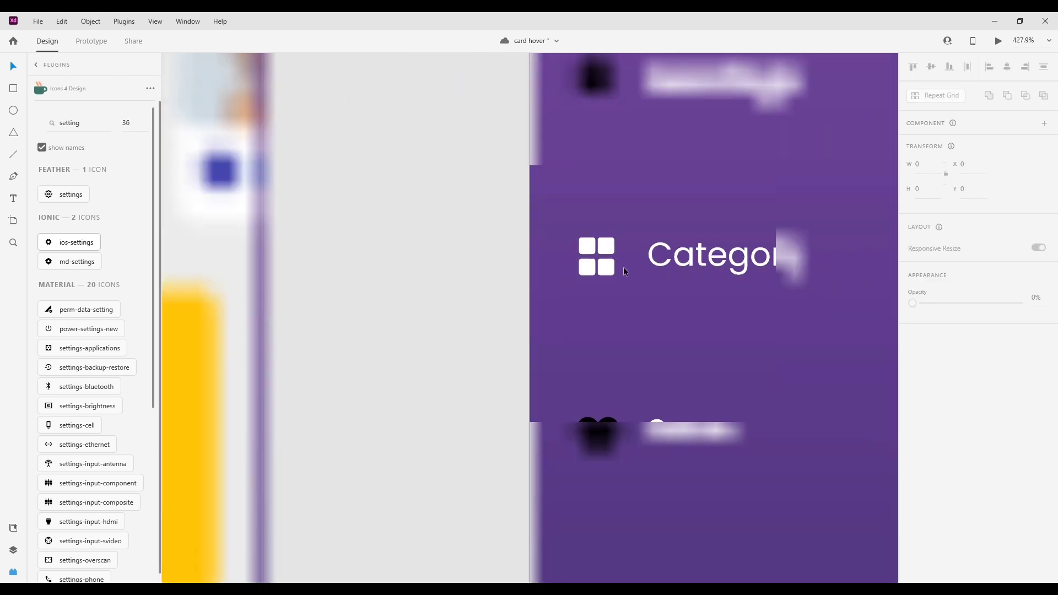
Move the two lower squares up to even the gaps, and group all four squares on the left guide at X 20, Y 321
{"action": "scroll", "coordinate": [623, 267], "scroll_direction": "up", "scroll_amount": 4}
{"action": "left_click", "coordinate": [600, 267]}
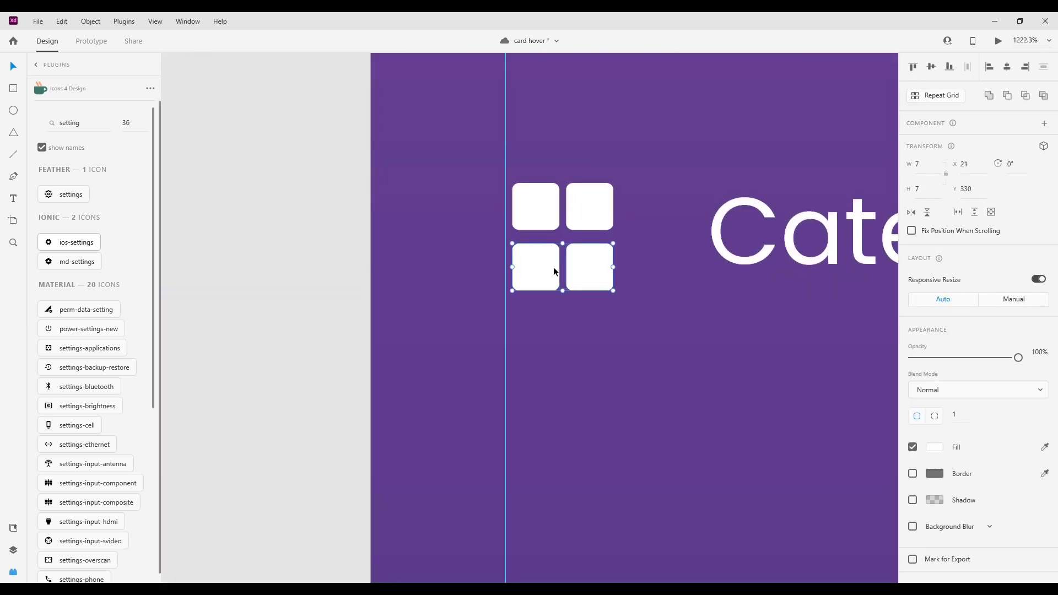
{"action": "key", "text": "Up"}
{"action": "left_click_drag", "start_coordinate": [639, 310], "coordinate": [586, 214]}
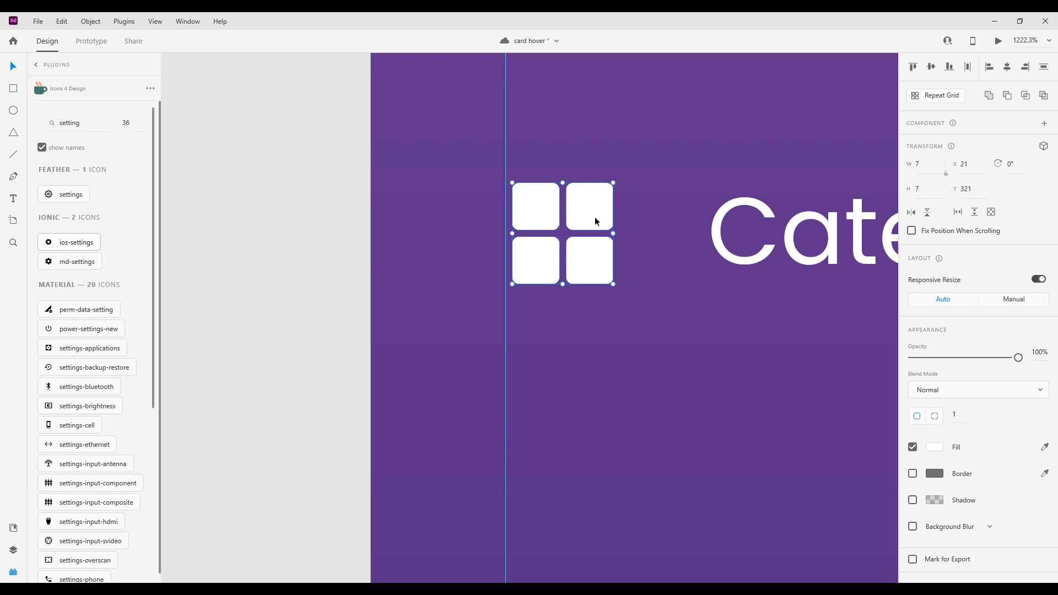
{"action": "key", "text": "ctrl+g"}
{"action": "scroll", "coordinate": [675, 309], "scroll_direction": "down", "scroll_amount": 4}
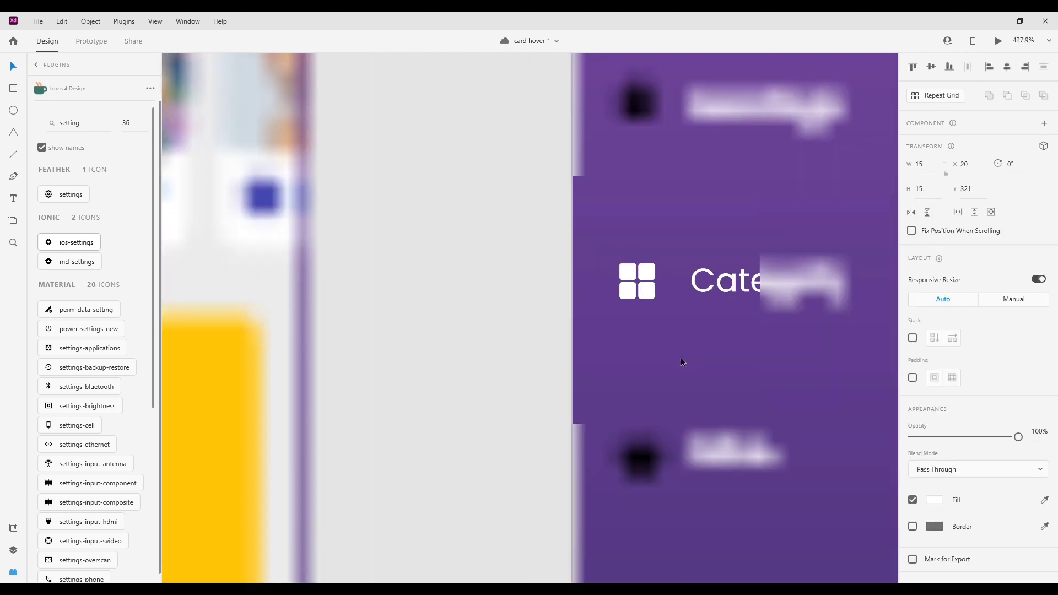
{"action": "left_click", "coordinate": [681, 360]}
{"action": "left_click", "coordinate": [648, 457]}
{"action": "left_click", "coordinate": [641, 108], "text": "shift"}
{"action": "scroll", "coordinate": [656, 204], "scroll_direction": "up", "scroll_amount": 2}
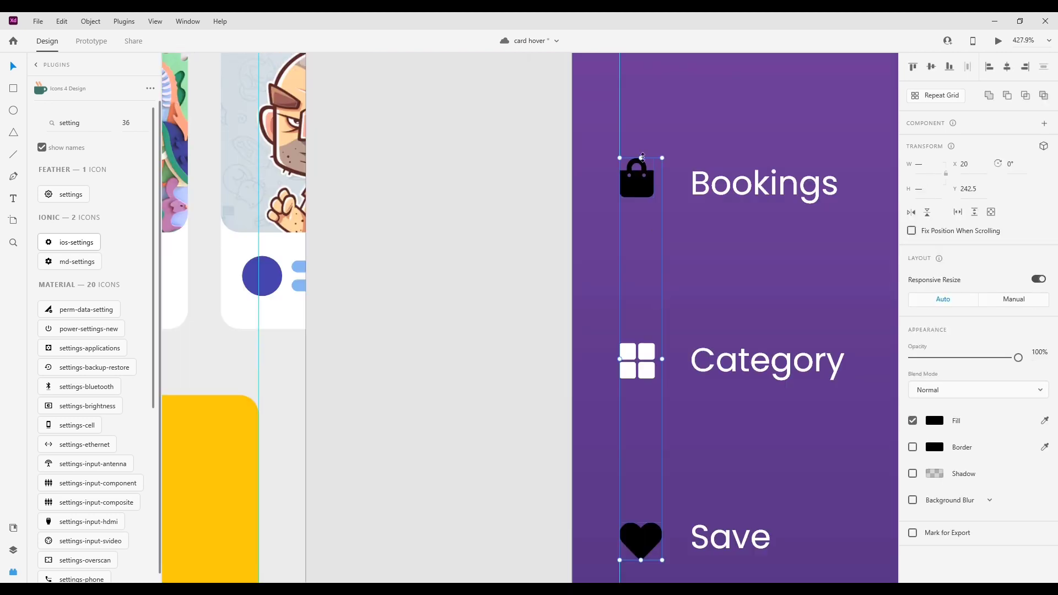
{"action": "scroll", "coordinate": [643, 157], "scroll_direction": "up", "scroll_amount": 2}
{"action": "left_click", "coordinate": [639, 87], "text": "shift"}
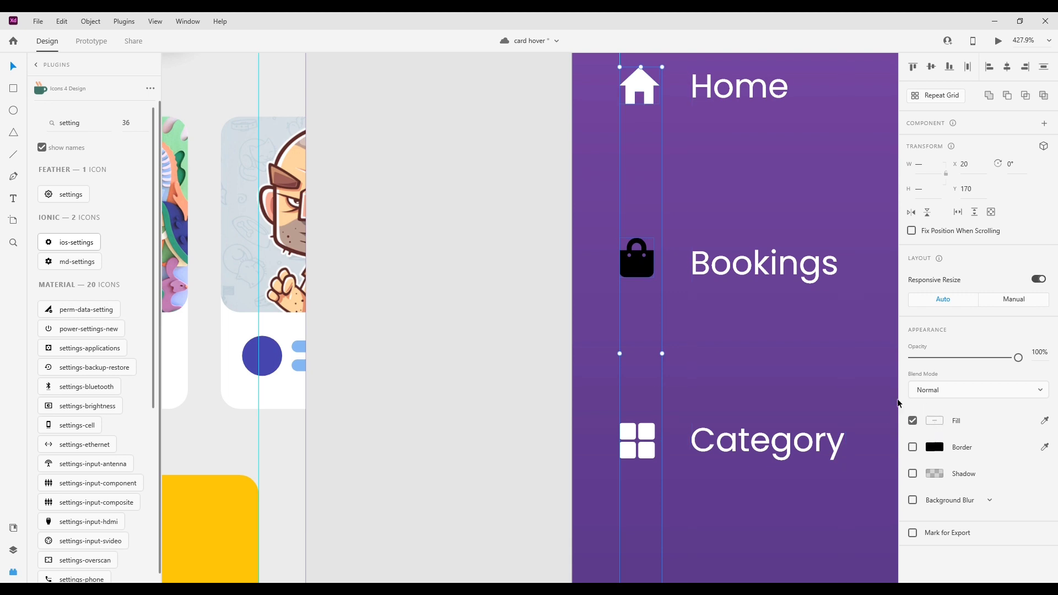
{"action": "left_click", "coordinate": [761, 323]}
Fill the bag icon beside Bookings and the heart icon beside Save with white
{"action": "scroll", "coordinate": [758, 322], "scroll_direction": "down", "scroll_amount": 2}
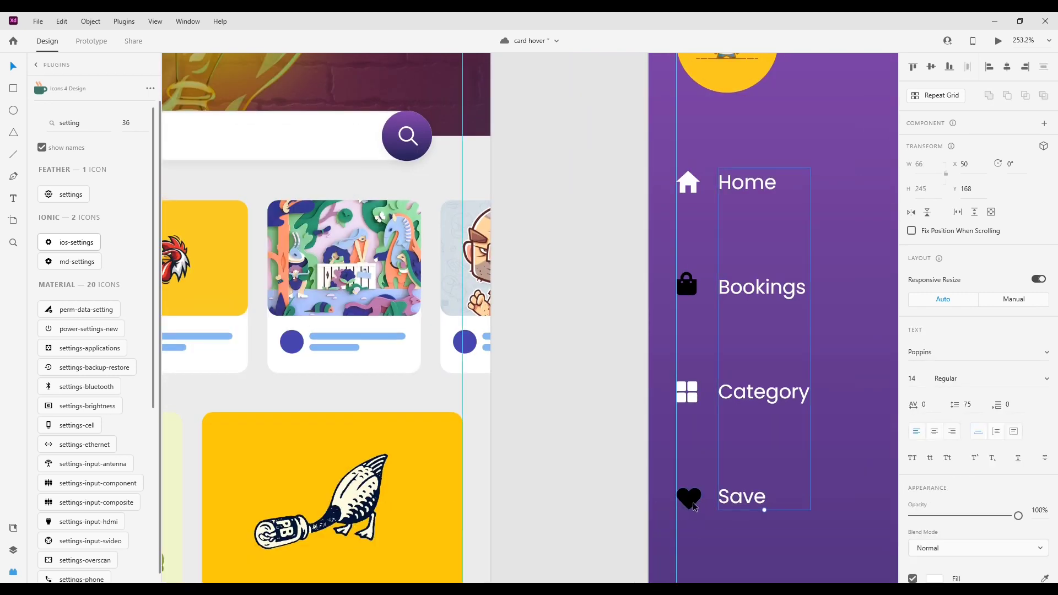
{"action": "left_click", "coordinate": [692, 504]}
{"action": "left_click", "coordinate": [688, 286], "text": "shift"}
{"action": "left_click", "coordinate": [937, 423]}
{"action": "left_click_drag", "start_coordinate": [828, 396], "coordinate": [761, 345]}
{"action": "left_click", "coordinate": [763, 210]}
Group the avatar, menu icons, menu labels and Settings entry on the purple artboard
{"action": "scroll", "coordinate": [805, 257], "scroll_direction": "down", "scroll_amount": 3}
{"action": "left_click_drag", "start_coordinate": [857, 406], "coordinate": [706, 279]}
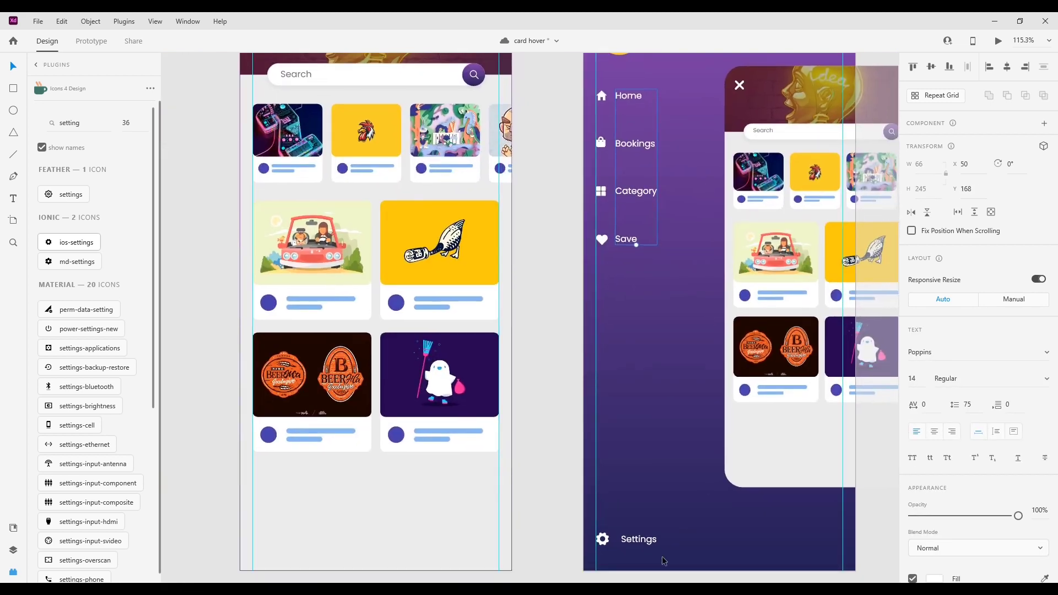
{"action": "left_click_drag", "start_coordinate": [676, 570], "coordinate": [592, 104]}
{"action": "key", "text": "ctrl+g"}
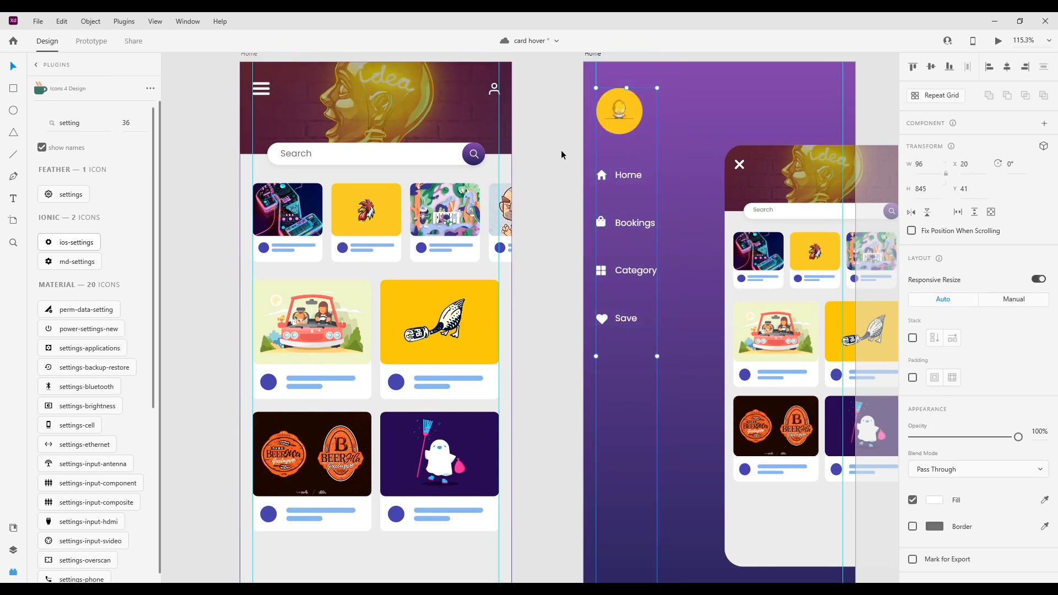
{"action": "left_click", "coordinate": [650, 124]}
{"action": "left_click", "coordinate": [633, 113]}
Show the layer list and ungroup both nested groups that hold the menu items
{"action": "left_click", "coordinate": [13, 529]}
{"action": "left_click", "coordinate": [16, 552]}
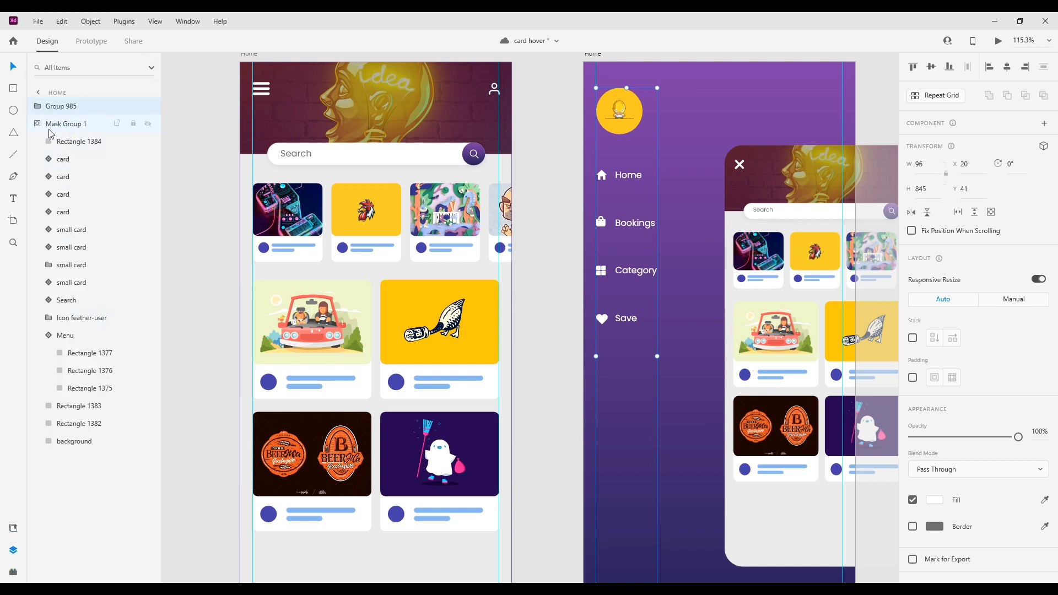
{"action": "left_click", "coordinate": [40, 107]}
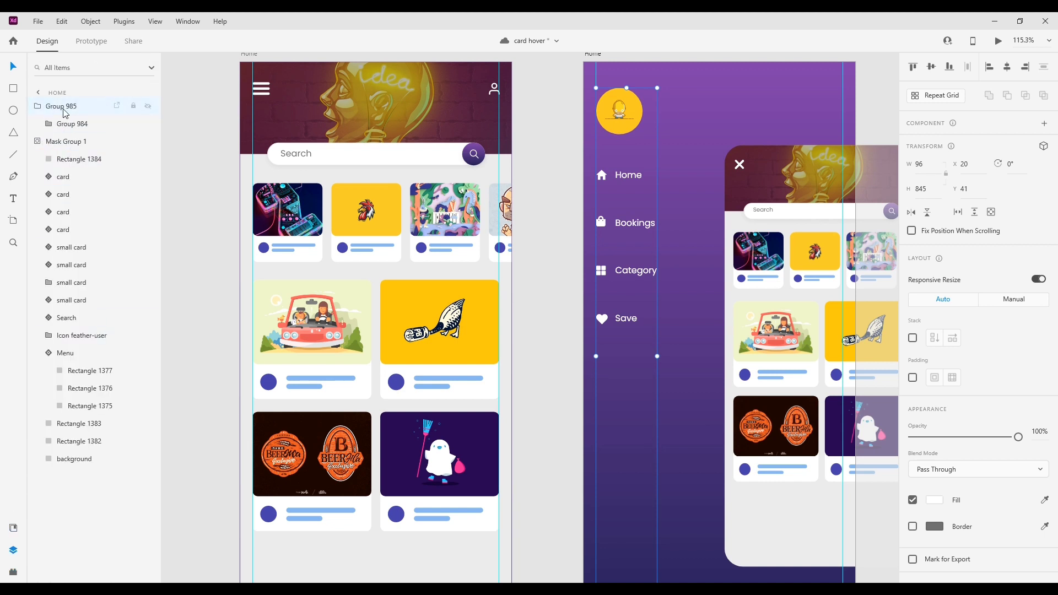
{"action": "key", "text": "ctrl+shift+g"}
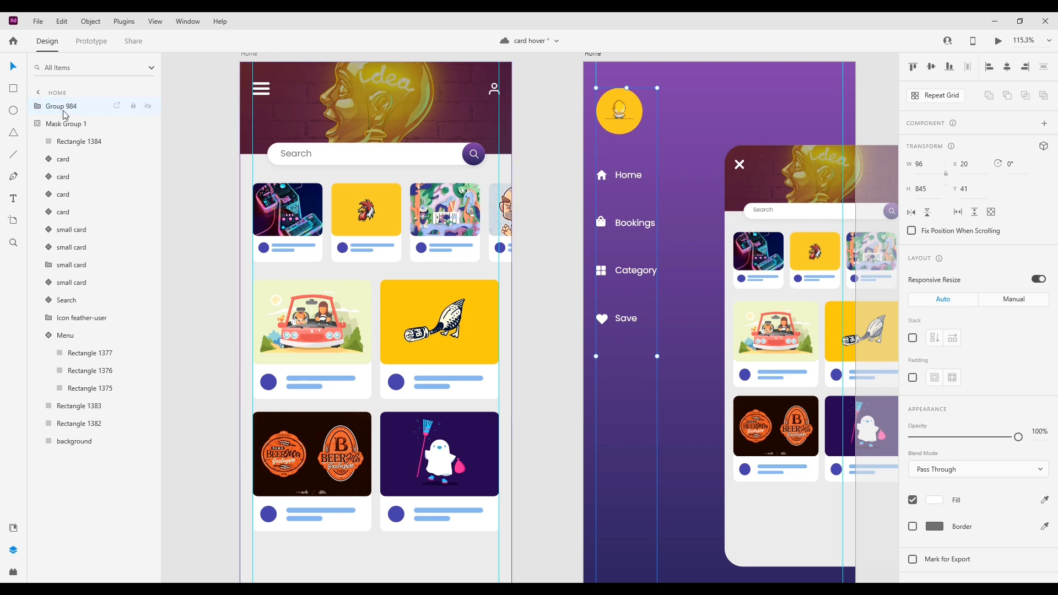
{"action": "left_click", "coordinate": [41, 107]}
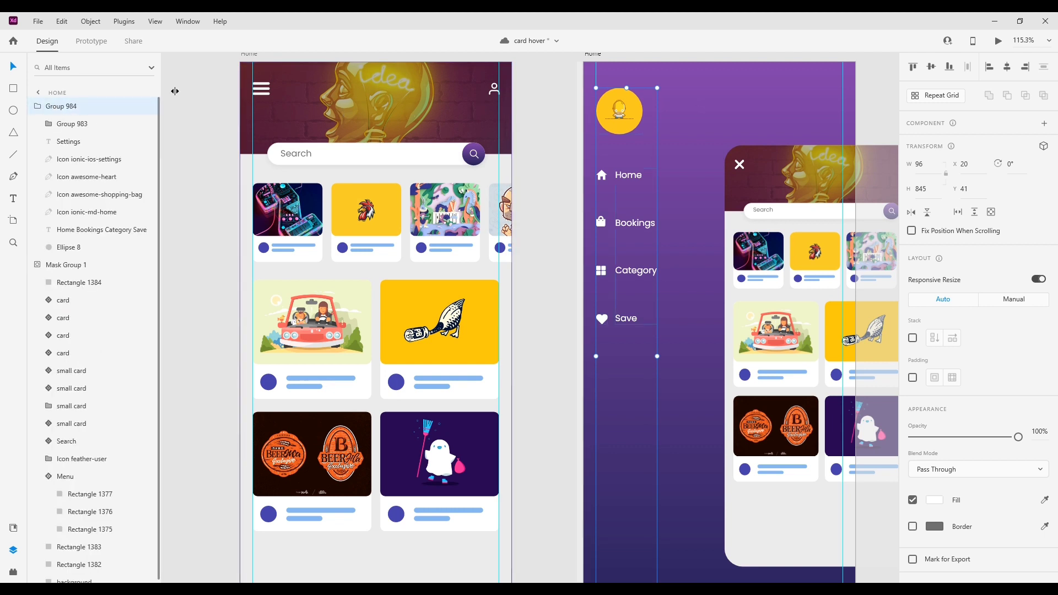
{"action": "key", "text": "ctrl+shift+g"}
Rename the layer group of the four-square Category icon as Menu
{"action": "double_click", "coordinate": [68, 106]}
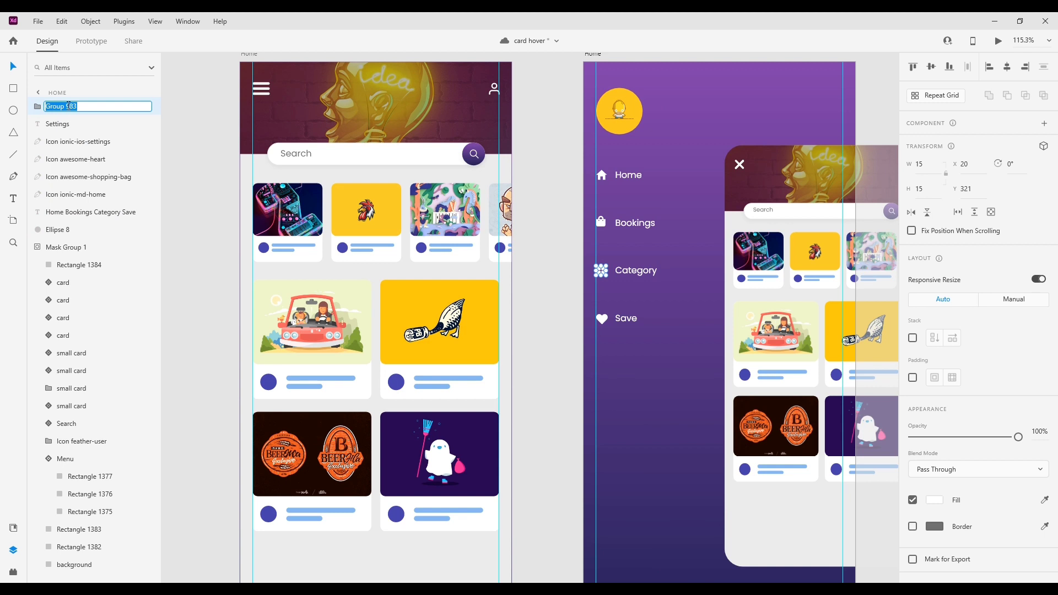
{"action": "type", "text": "Menu"}
{"action": "key", "text": "Return"}
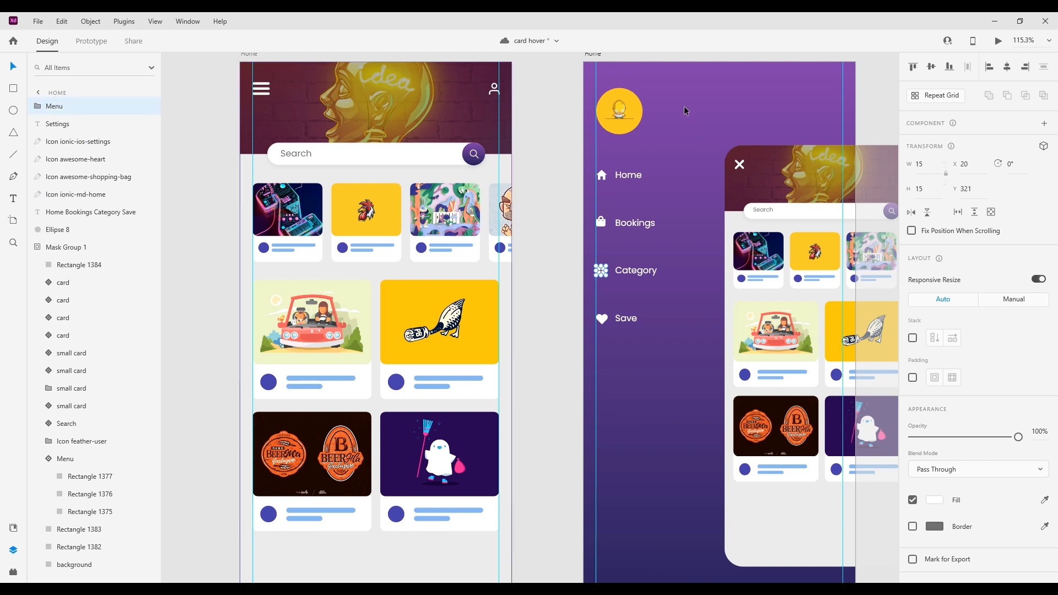
{"action": "left_click", "coordinate": [682, 133]}
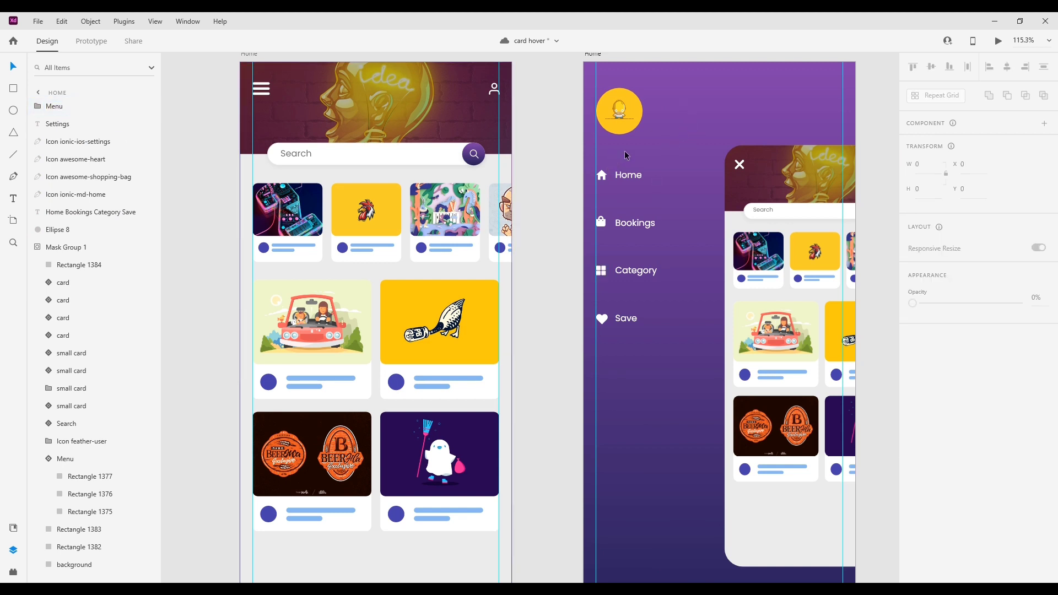
Move the purple menu artboard further right to widen the space between it and the original Home artboard
{"action": "scroll", "coordinate": [644, 217], "scroll_direction": "down", "scroll_amount": 5}
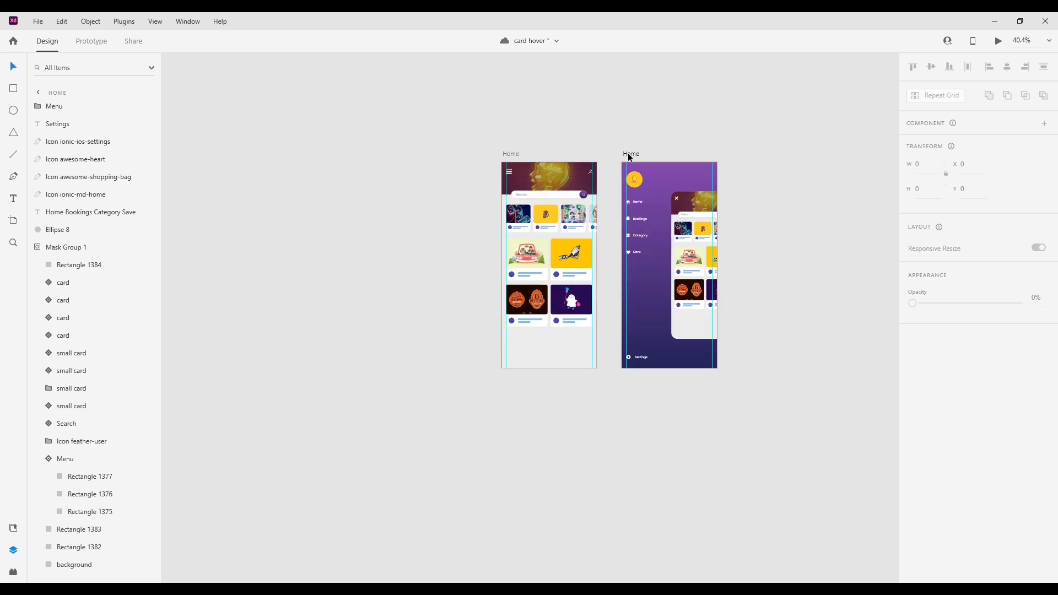
{"action": "mouse_move", "coordinate": [629, 156]}
{"action": "left_mouse_down"}
{"action": "mouse_move", "coordinate": [718, 159]}
{"action": "mouse_move", "coordinate": [610, 159]}
{"action": "left_mouse_up"}
{"action": "left_click", "coordinate": [657, 172]}
{"action": "scroll", "coordinate": [695, 207], "scroll_direction": "up", "scroll_amount": 4}
{"action": "key", "text": "ctrl+z"}
{"action": "left_click", "coordinate": [689, 363]}
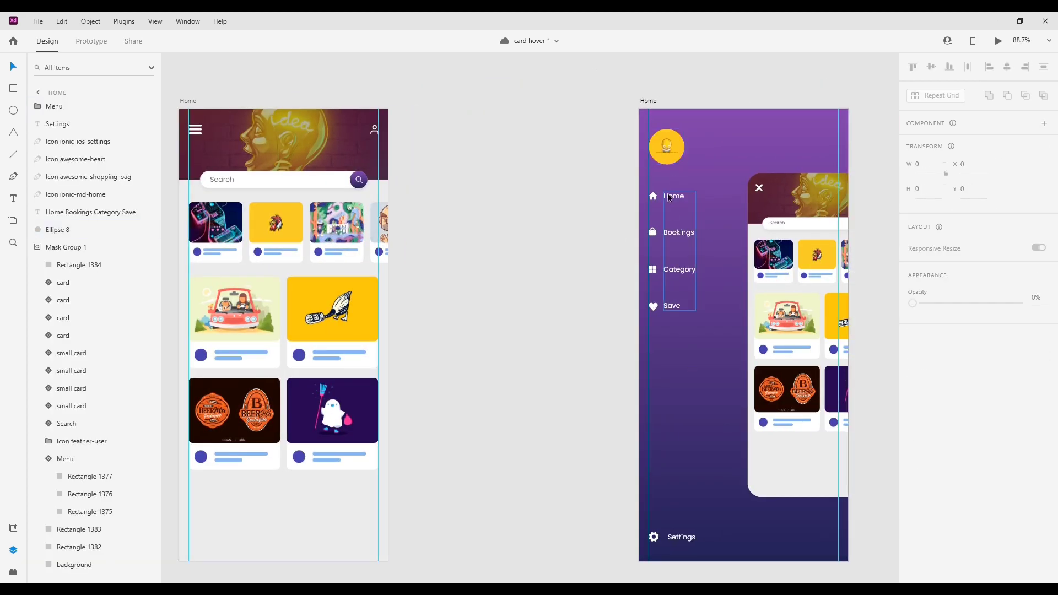
Group the avatar, menu icons, labels and Settings entry on the purple menu artboard and rename the group Menu
{"action": "left_click", "coordinate": [670, 198]}
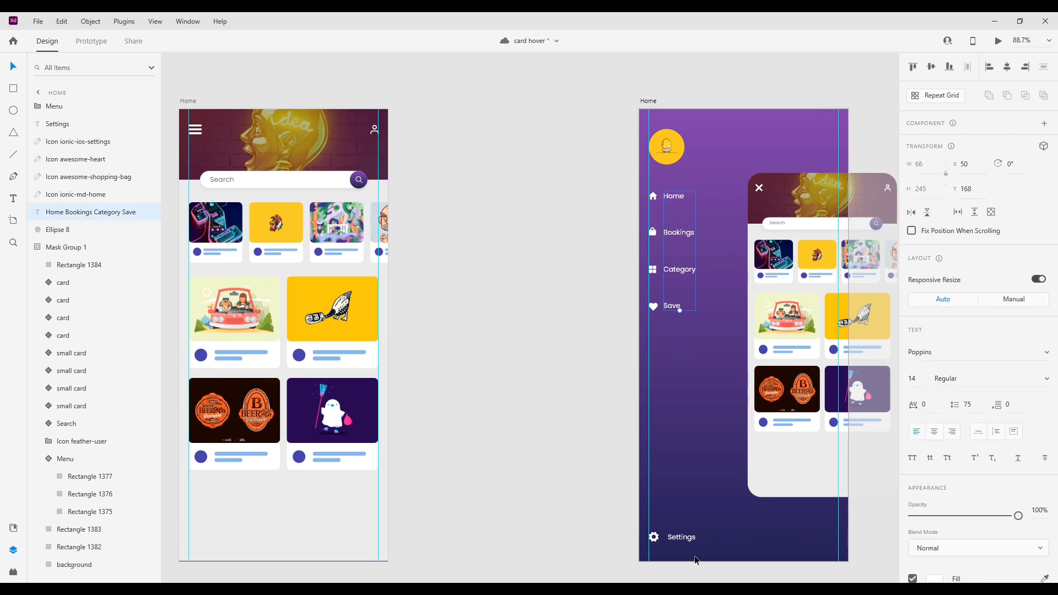
{"action": "left_click_drag", "start_coordinate": [696, 560], "coordinate": [632, 140]}
{"action": "key", "text": "ctrl+g"}
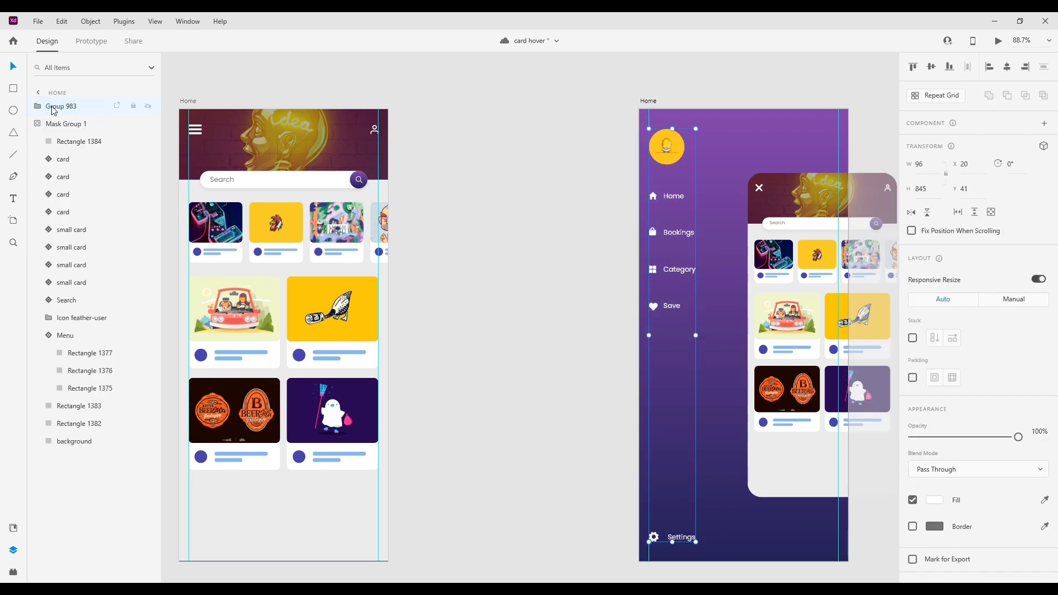
{"action": "double_click", "coordinate": [55, 108]}
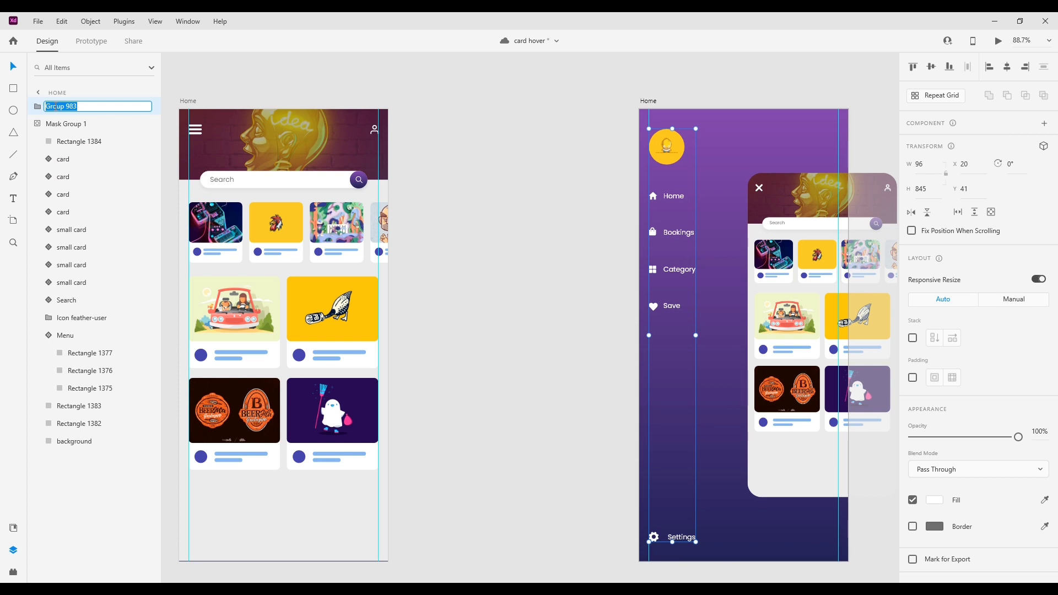
{"action": "type", "text": "Menu"}
{"action": "key", "text": "Return"}
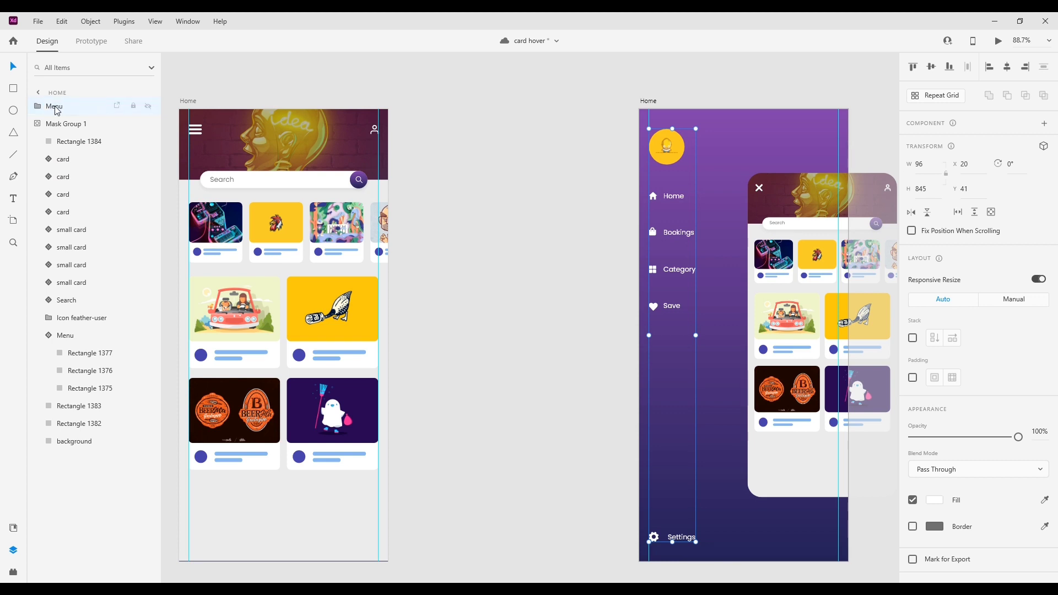
{"action": "left_click", "coordinate": [507, 252]}
{"action": "left_click", "coordinate": [673, 153]}
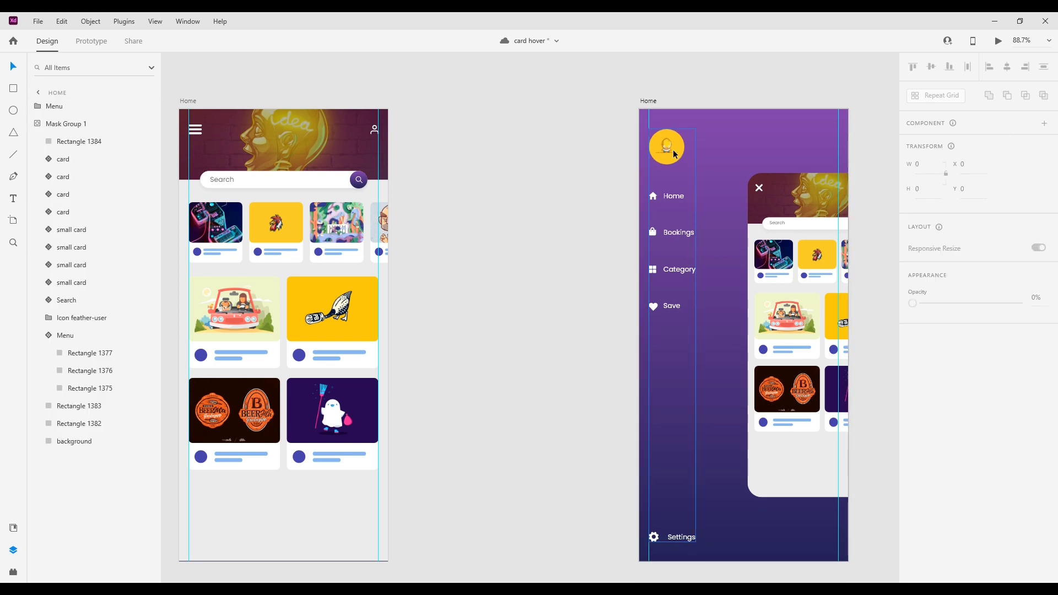
{"action": "left_click", "coordinate": [611, 213]}
{"action": "left_click", "coordinate": [769, 217]}
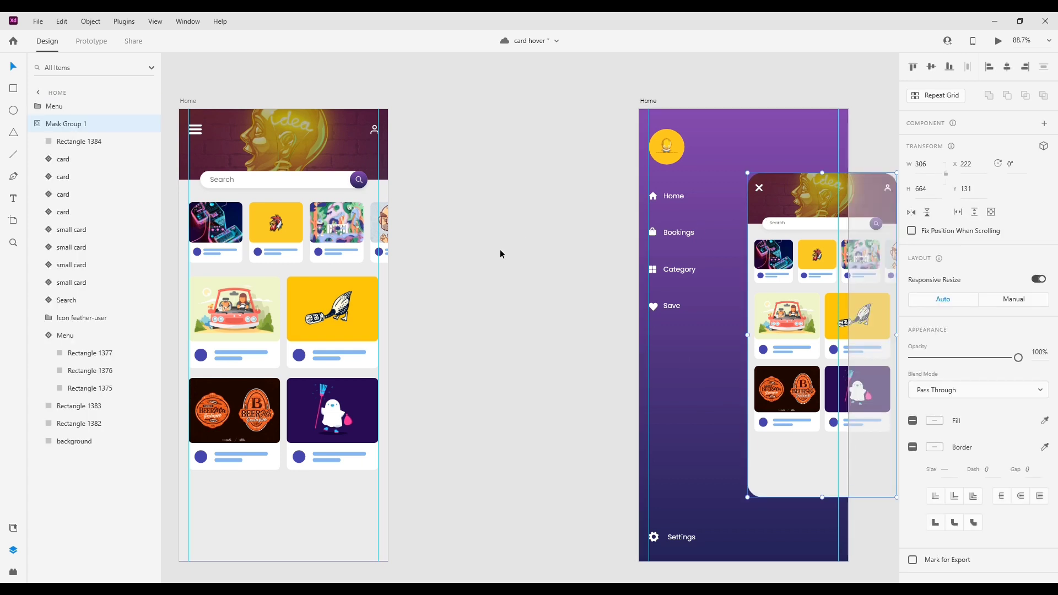
{"action": "left_click", "coordinate": [471, 156]}
Shift the masked screen on the original Home artboard right to X 273 and paste a copy of the Menu group over the exposed purple background
{"action": "left_click", "coordinate": [267, 153]}
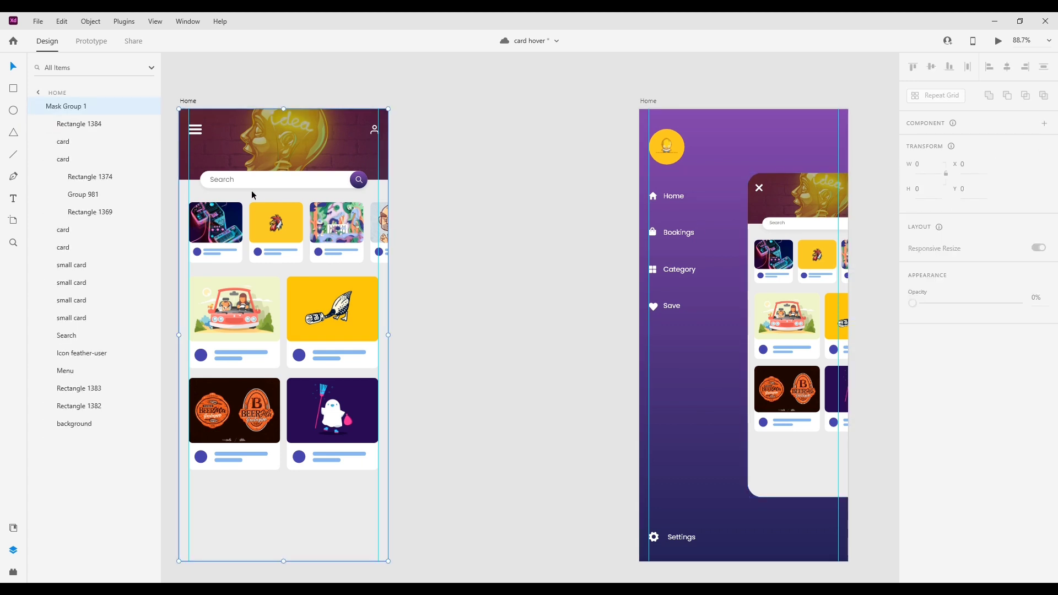
{"action": "left_click_drag", "start_coordinate": [284, 204], "coordinate": [418, 204]}
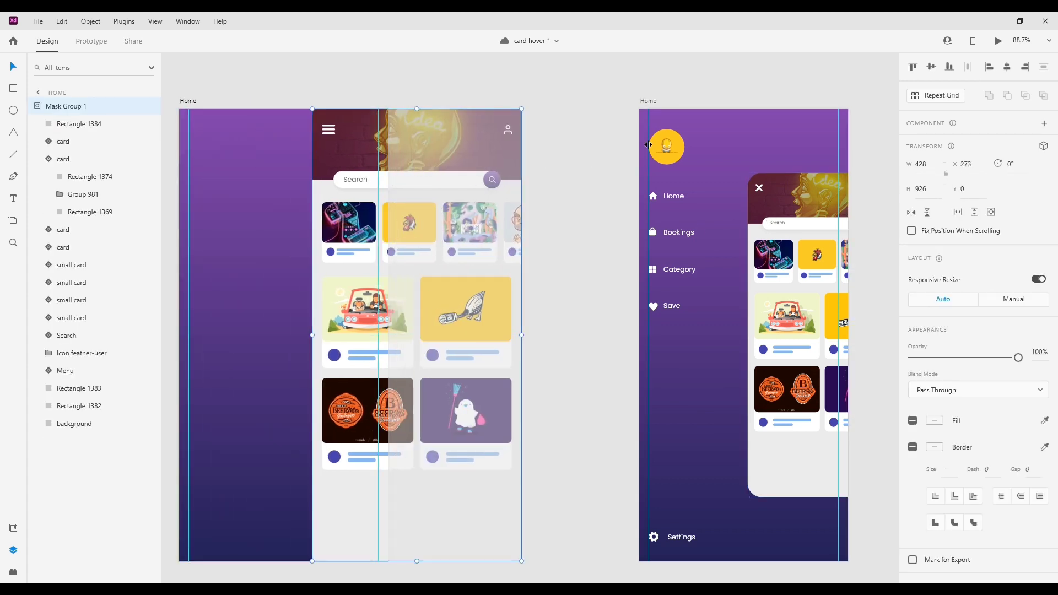
{"action": "left_click", "coordinate": [678, 157]}
{"action": "key", "text": "ctrl+c"}
{"action": "left_click", "coordinate": [238, 156]}
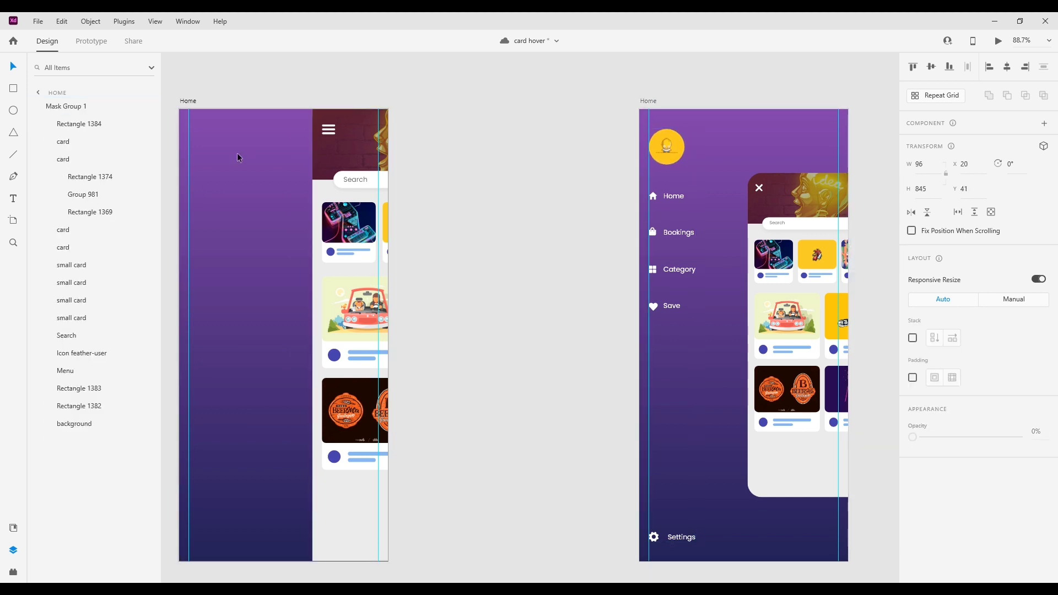
{"action": "key", "text": "ctrl+v"}
{"action": "left_click", "coordinate": [436, 91]}
Try to move the pasted menu labels and avatar past the left edge of the original Home artboard
{"action": "scroll", "coordinate": [401, 130], "scroll_direction": "left", "scroll_amount": 2}
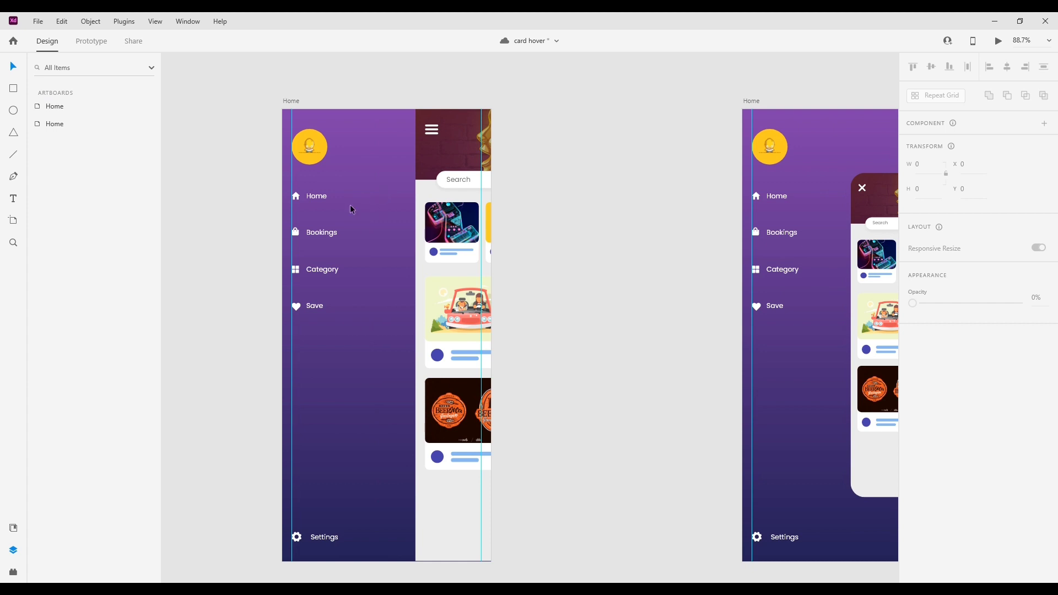
{"action": "double_click", "coordinate": [323, 199]}
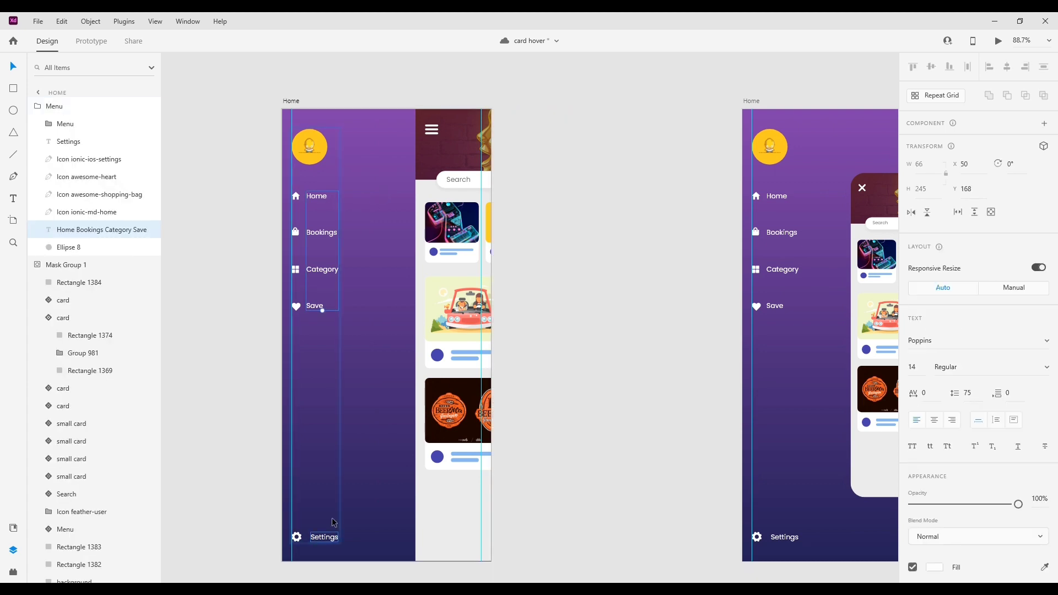
{"action": "left_click_drag", "start_coordinate": [322, 243], "coordinate": [265, 237]}
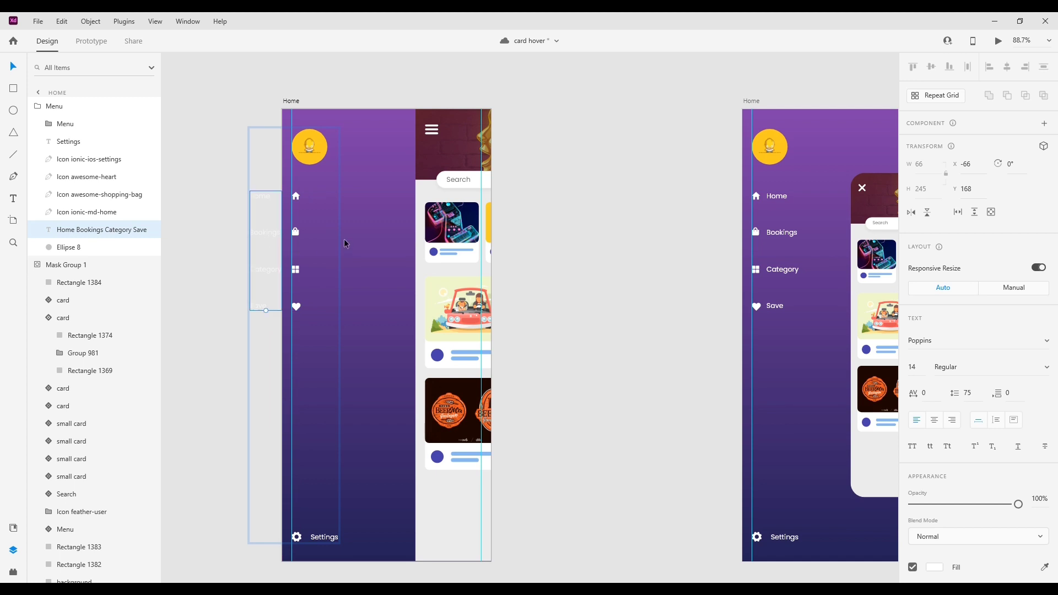
{"action": "key", "text": "ctrl+z"}
{"action": "left_click_drag", "start_coordinate": [307, 153], "coordinate": [233, 163]}
{"action": "key", "text": "ctrl+z"}
Position the Home, Bookings, Category and Save labels outside the original artboard's left edge at X -91
{"action": "left_click", "coordinate": [241, 177]}
{"action": "left_click", "coordinate": [229, 328]}
{"action": "scroll", "coordinate": [295, 243], "scroll_direction": "up", "scroll_amount": 4}
{"action": "left_click", "coordinate": [307, 164]}
{"action": "double_click", "coordinate": [313, 165]}
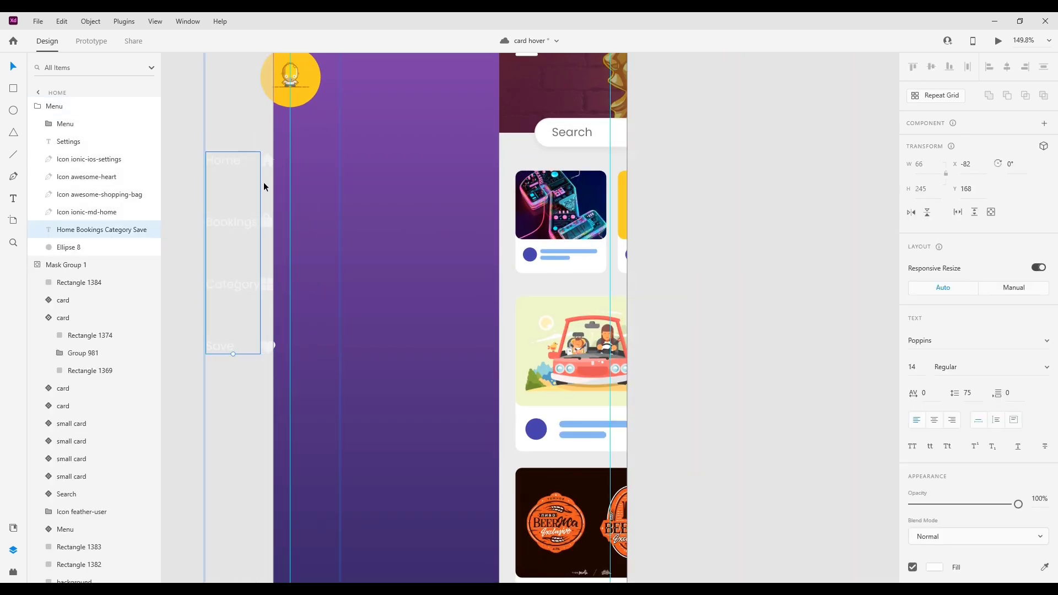
{"action": "left_click_drag", "start_coordinate": [238, 283], "coordinate": [230, 282]}
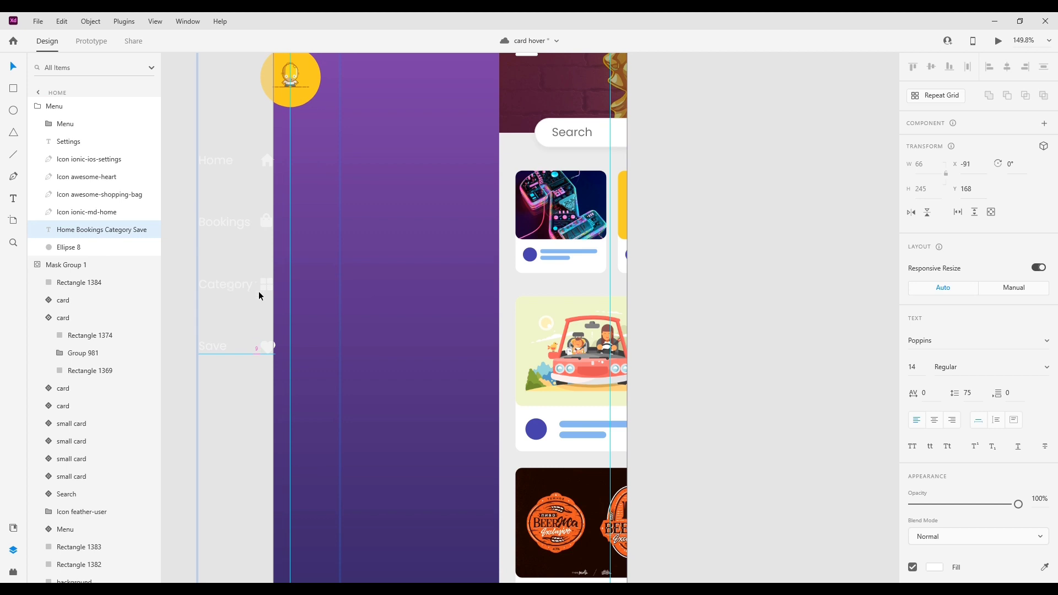
Move the Settings label outside the original artboard's left edge to X -91, aligned with the other menu labels
{"action": "scroll", "coordinate": [348, 470], "scroll_direction": "down", "scroll_amount": 3}
{"action": "scroll", "coordinate": [363, 512], "scroll_direction": "down", "scroll_amount": 6}
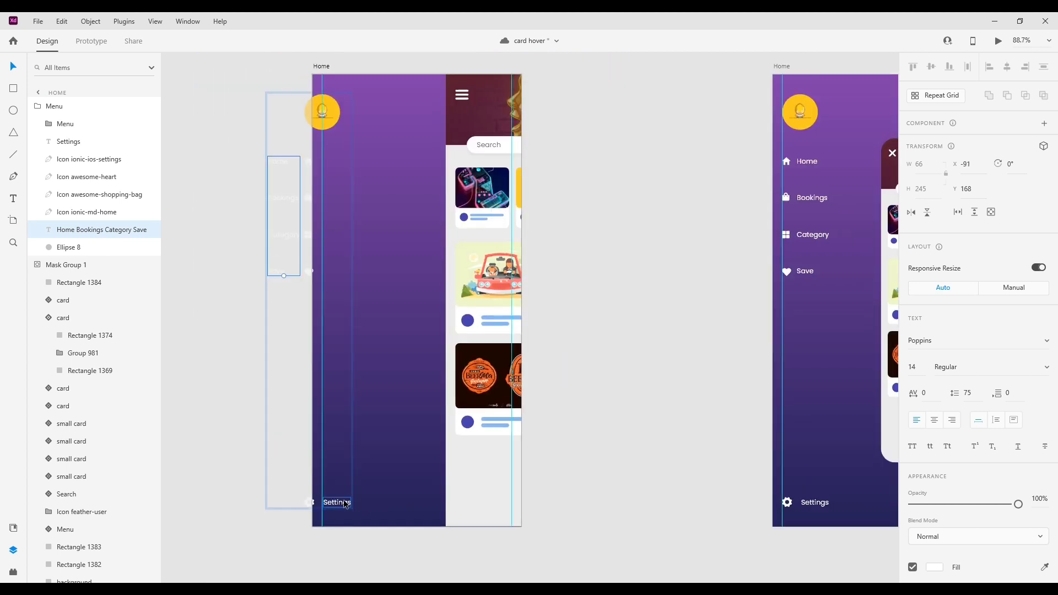
{"action": "double_click", "coordinate": [345, 503]}
{"action": "left_click", "coordinate": [355, 518]}
{"action": "left_click_drag", "start_coordinate": [340, 501], "coordinate": [283, 500]}
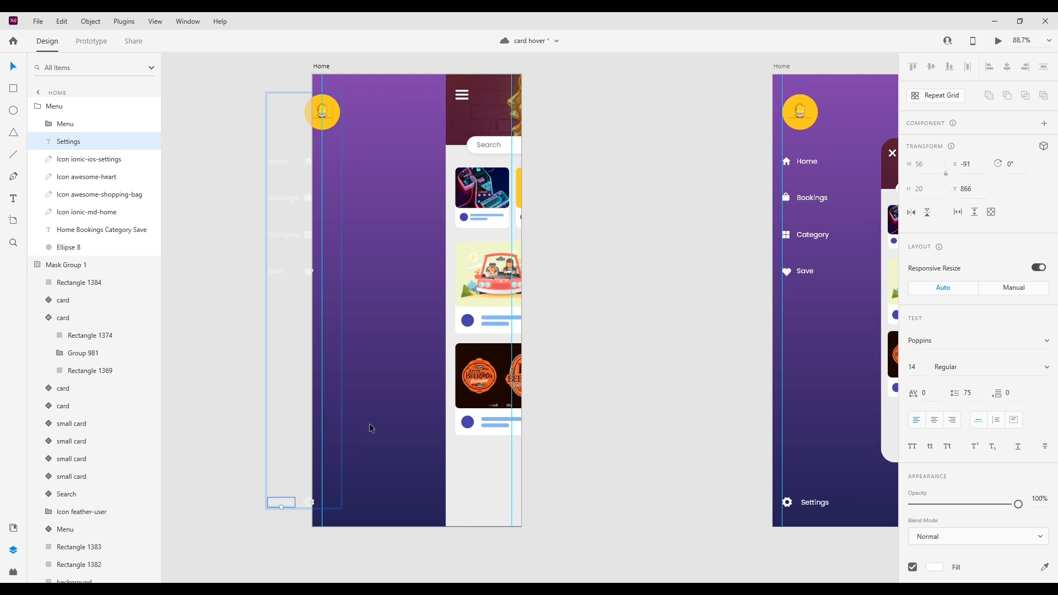
{"action": "left_click", "coordinate": [598, 287]}
Try to move the avatar completely outside the original artboard's left edge, to X -73
{"action": "scroll", "coordinate": [608, 283], "scroll_direction": "down", "scroll_amount": 6}
{"action": "left_click_drag", "start_coordinate": [592, 294], "coordinate": [502, 324]}
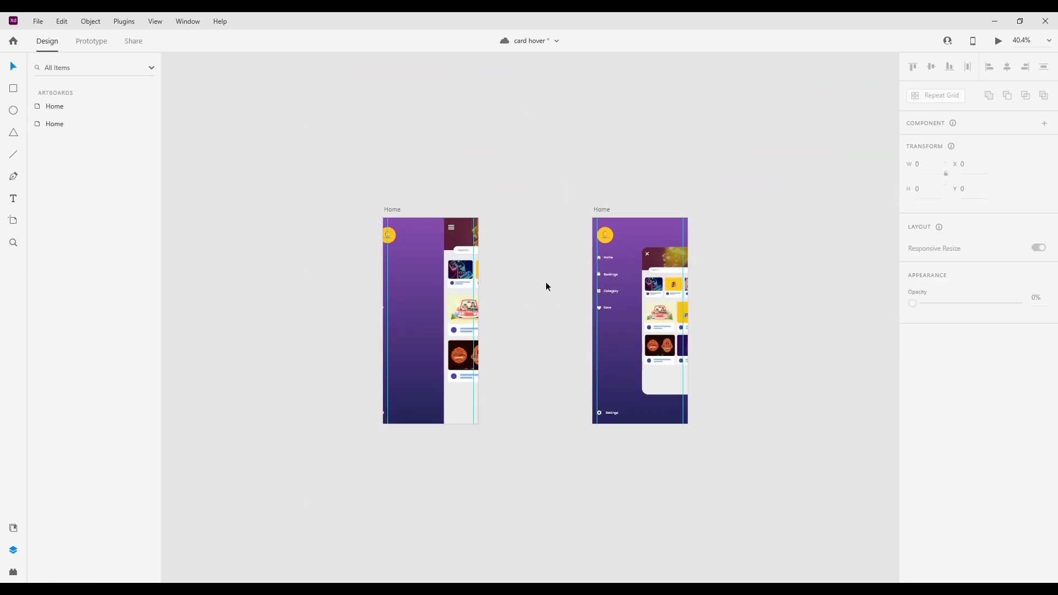
{"action": "left_click", "coordinate": [462, 272]}
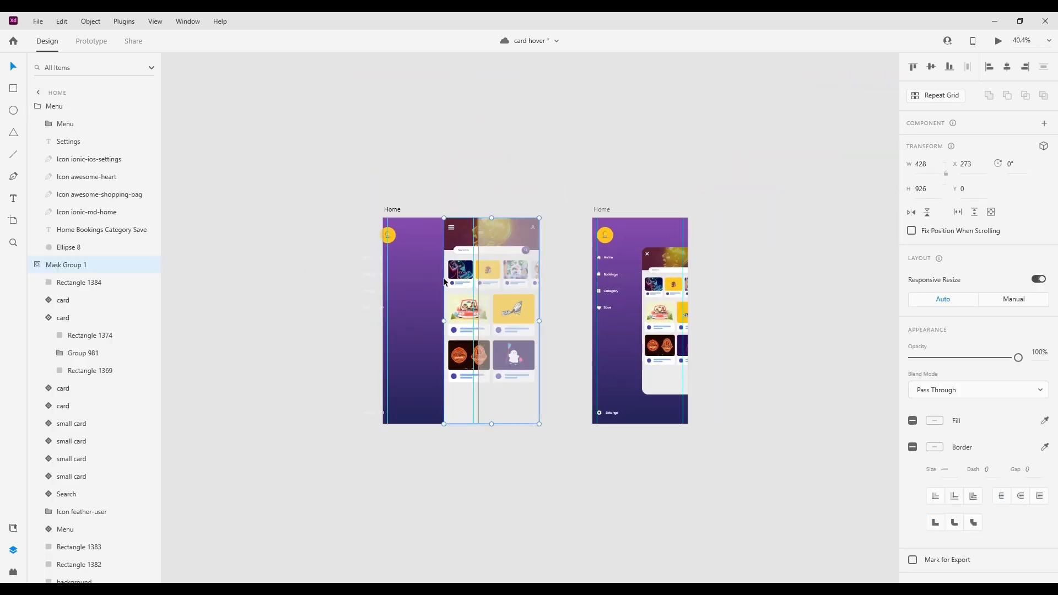
{"action": "left_click", "coordinate": [490, 210]}
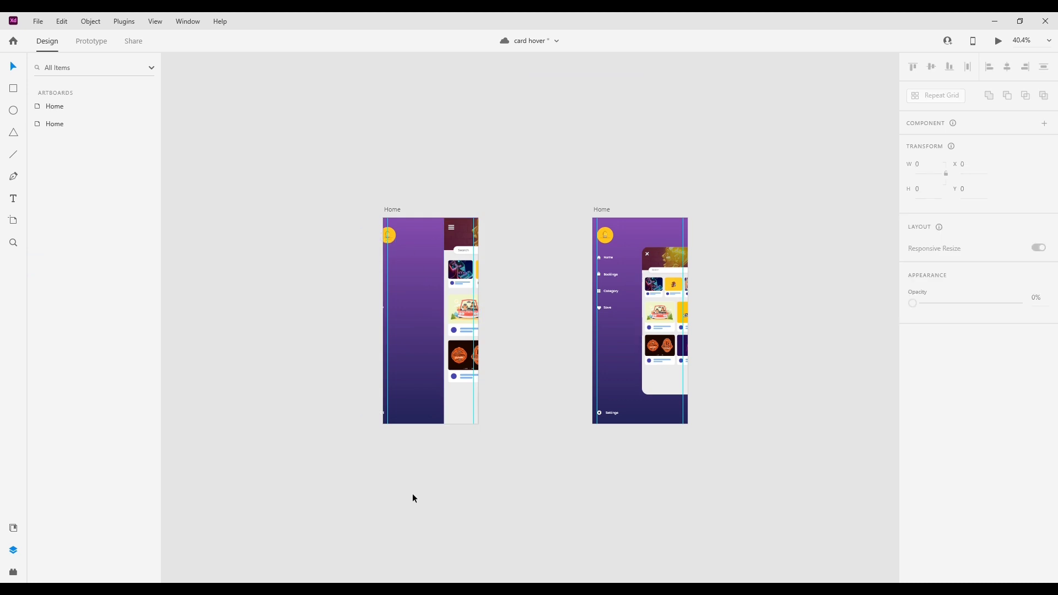
{"action": "scroll", "coordinate": [412, 493], "scroll_direction": "up", "scroll_amount": 1}
{"action": "double_click", "coordinate": [384, 269]}
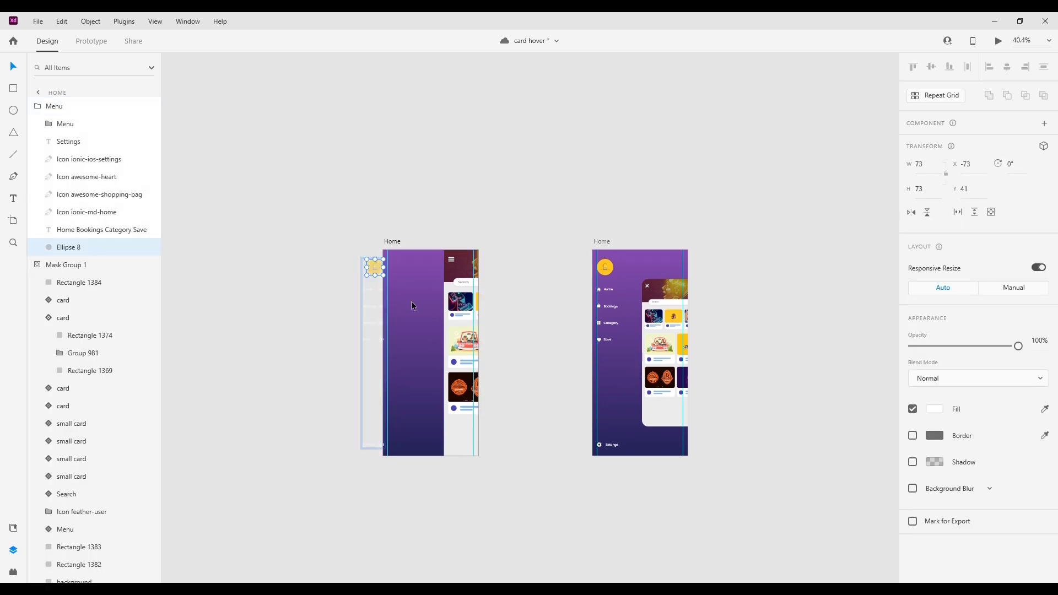
{"action": "left_click", "coordinate": [440, 495]}
Shift the original artboard's Menu group left to X -131 and lower its opacity until it is fully transparent
{"action": "left_click", "coordinate": [389, 269]}
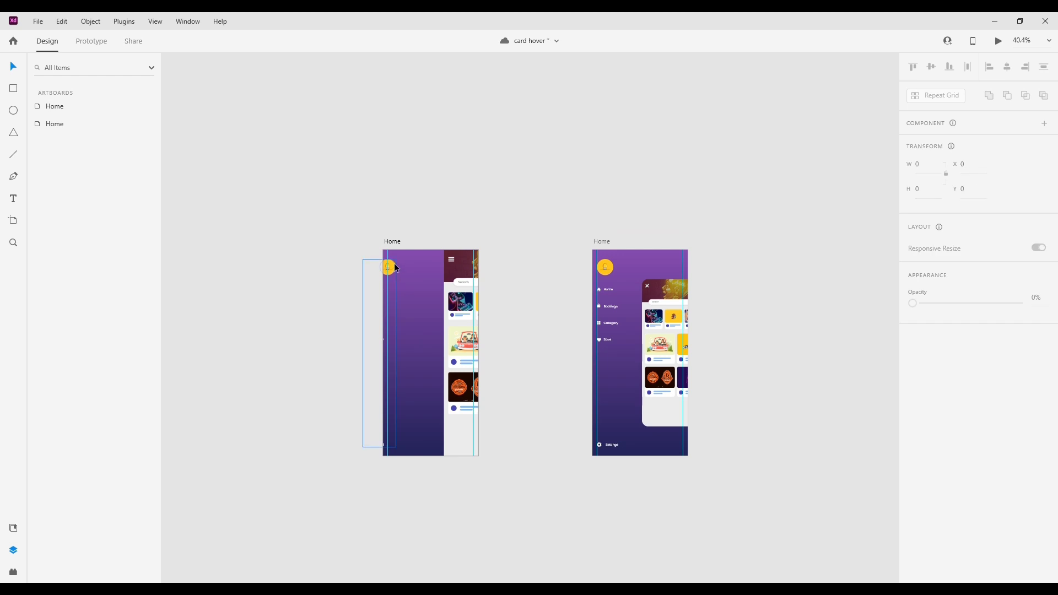
{"action": "left_click", "coordinate": [395, 265]}
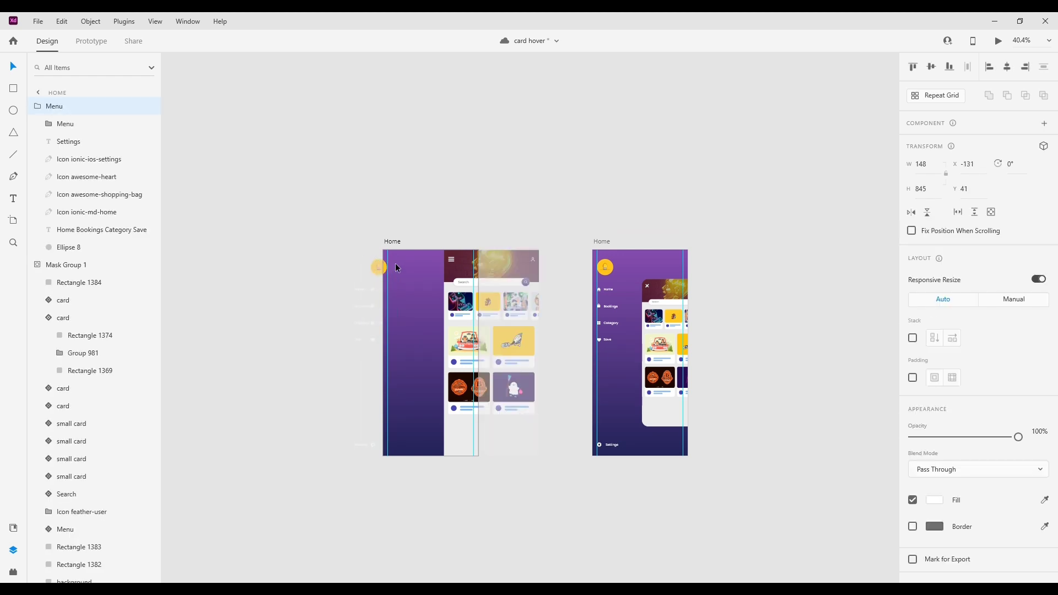
{"action": "key", "text": "shift+Left"}
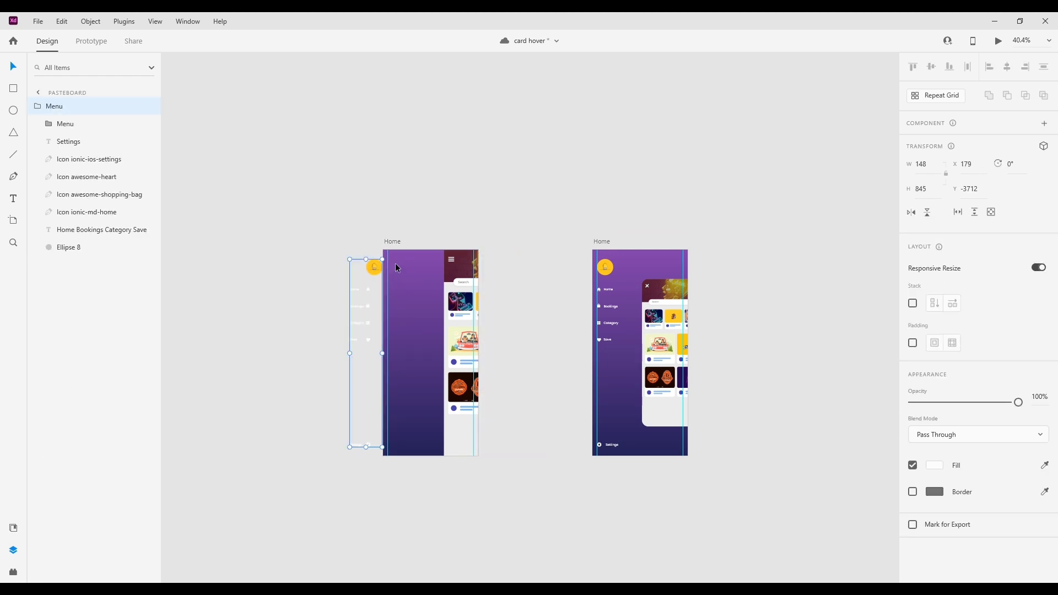
{"action": "key", "text": "shift+Right"}
{"action": "key", "text": "shift+Right"}
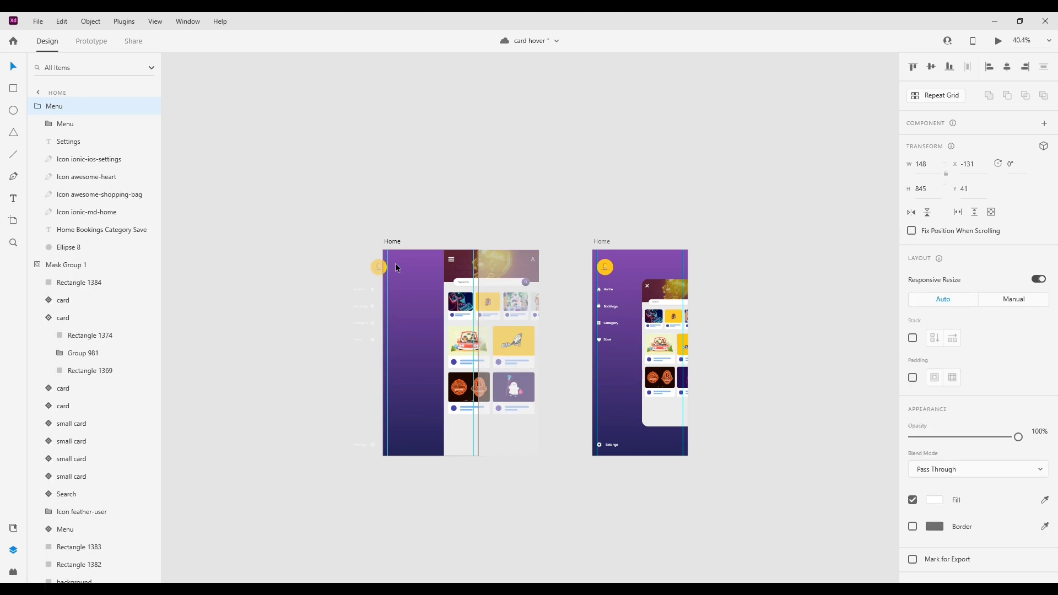
{"action": "left_click_drag", "start_coordinate": [1006, 445], "coordinate": [862, 446]}
{"action": "left_click", "coordinate": [563, 366]}
Move the masked Home screen back over the original artboard so that it covers the purple background
{"action": "scroll", "coordinate": [415, 263], "scroll_direction": "up", "scroll_amount": 2}
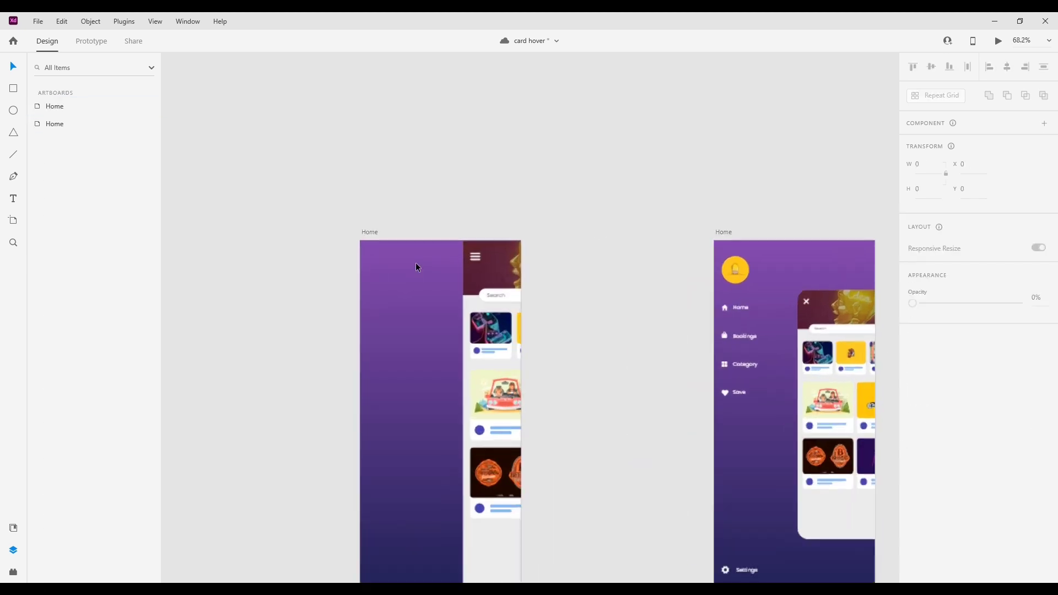
{"action": "left_click_drag", "start_coordinate": [490, 291], "coordinate": [414, 296]}
{"action": "left_click", "coordinate": [612, 286]}
{"action": "left_click", "coordinate": [416, 296]}
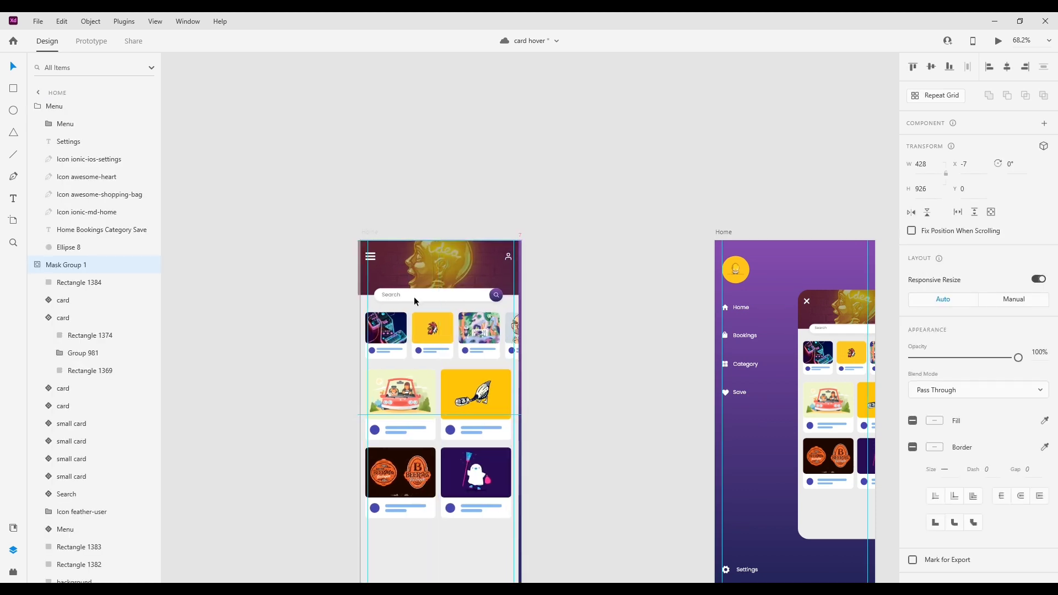
Switch to prototyping and link the hamburger menu icon on the original Home artboard to the purple menu artboard
{"action": "left_click", "coordinate": [82, 46]}
{"action": "left_click", "coordinate": [436, 153]}
{"action": "left_click_drag", "start_coordinate": [443, 157], "coordinate": [302, 99]}
{"action": "left_click", "coordinate": [232, 203]}
{"action": "double_click", "coordinate": [232, 201]}
{"action": "left_click", "coordinate": [233, 202]}
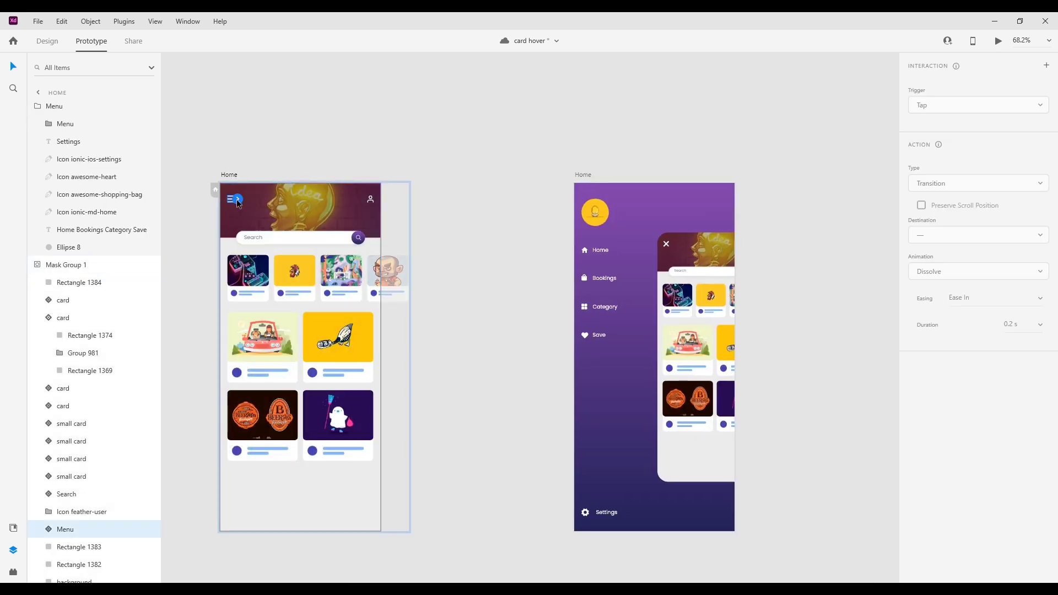
{"action": "left_click_drag", "start_coordinate": [237, 200], "coordinate": [580, 343]}
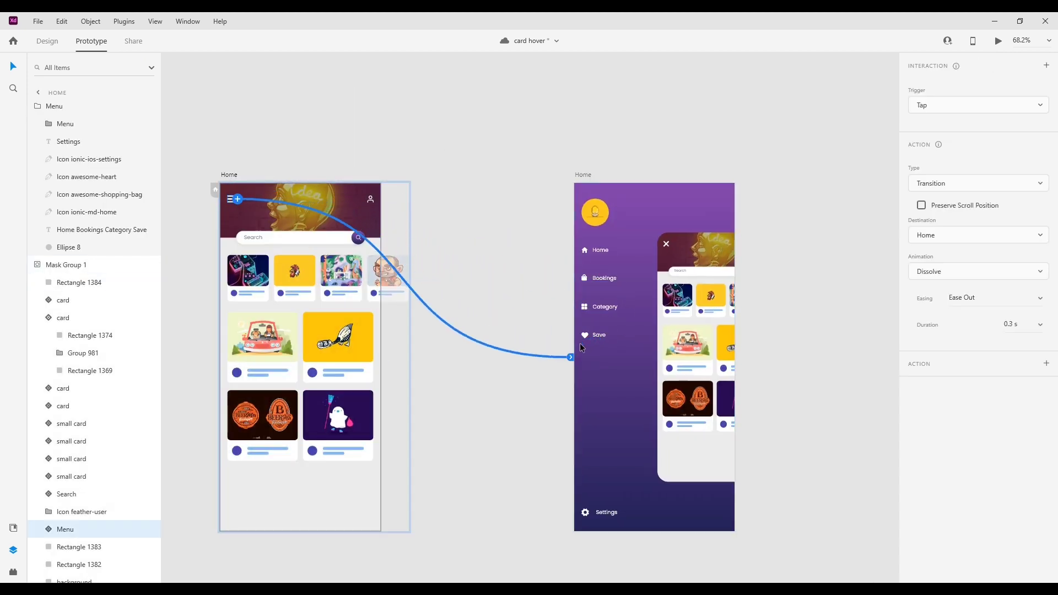
Set the hamburger link's action to Auto-Animate with Snap easing and a 0.6 s duration
{"action": "left_click", "coordinate": [956, 180]}
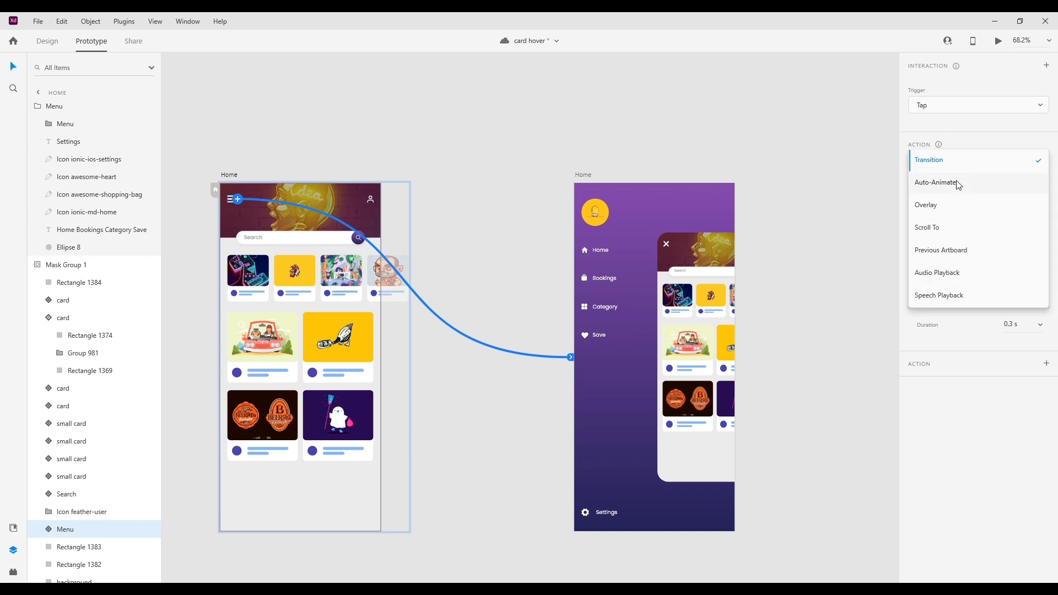
{"action": "left_click", "coordinate": [957, 190]}
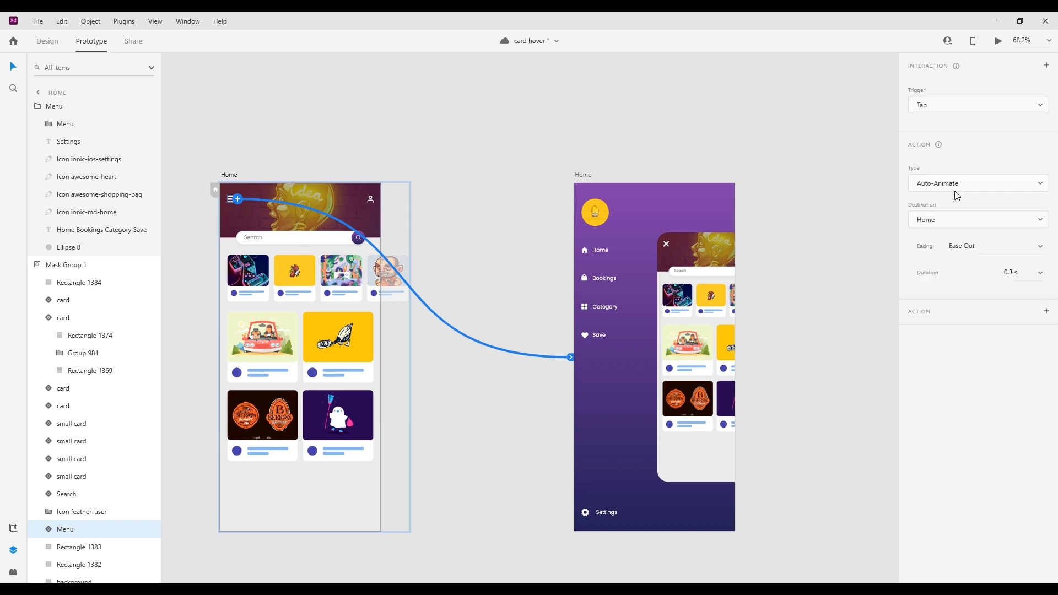
{"action": "left_click", "coordinate": [1032, 254]}
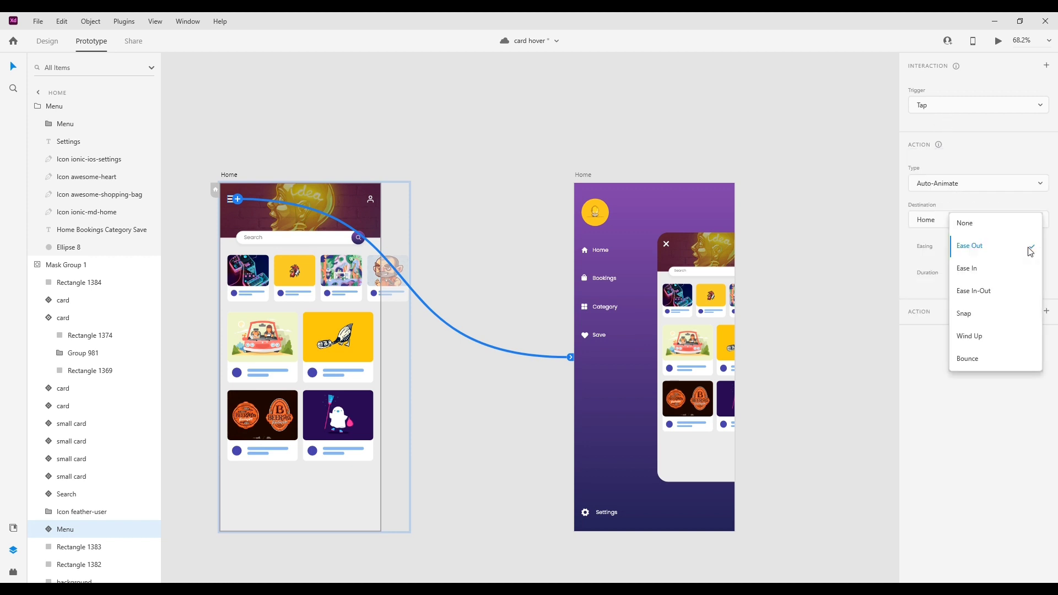
{"action": "left_click", "coordinate": [982, 314]}
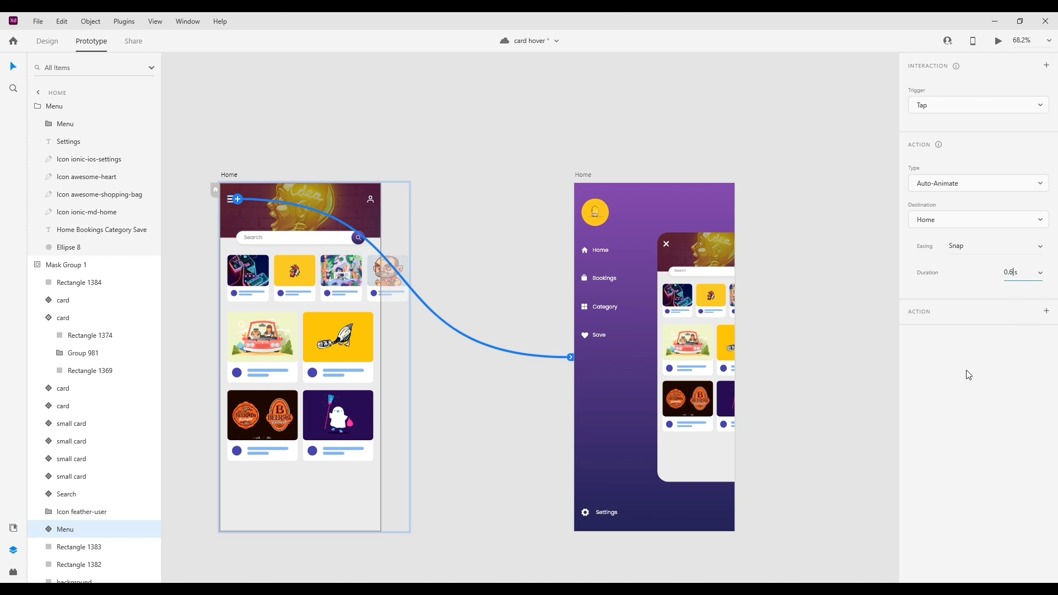
{"action": "left_click", "coordinate": [825, 335]}
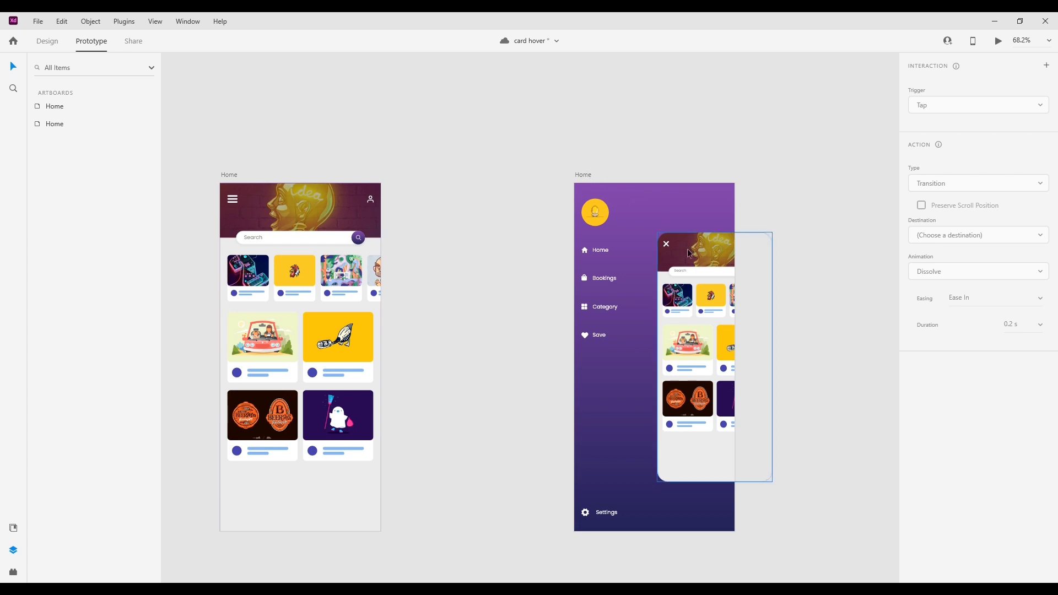
Link the close icon on the purple menu artboard back to the original Home artboard with Auto-Animate
{"action": "left_click", "coordinate": [667, 244]}
{"action": "double_click", "coordinate": [668, 245]}
{"action": "left_click", "coordinate": [668, 244]}
{"action": "left_click_drag", "start_coordinate": [670, 244], "coordinate": [331, 315]}
{"action": "left_click", "coordinate": [978, 183]}
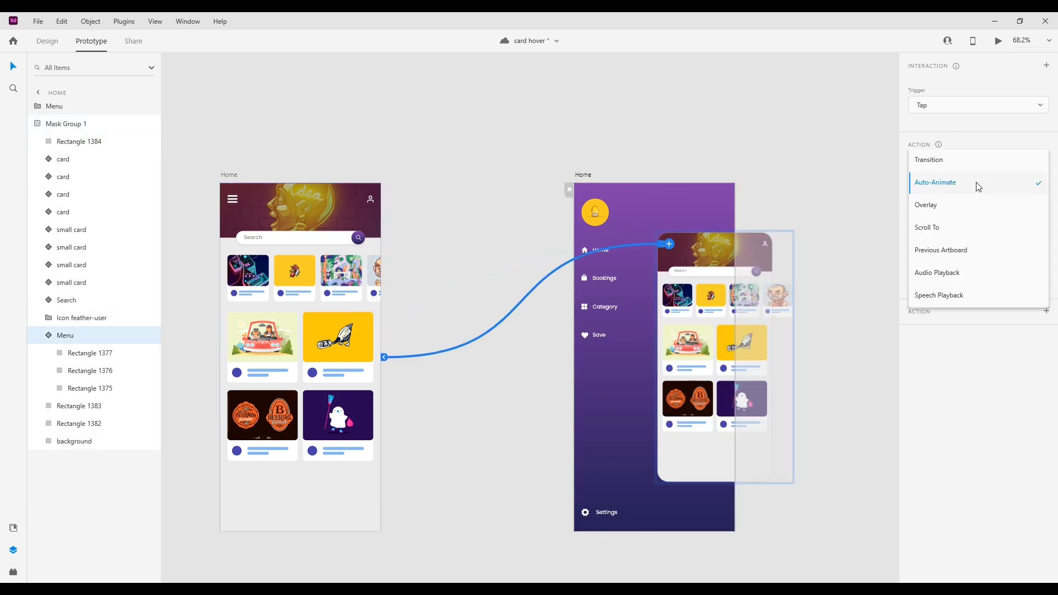
{"action": "left_click", "coordinate": [974, 180]}
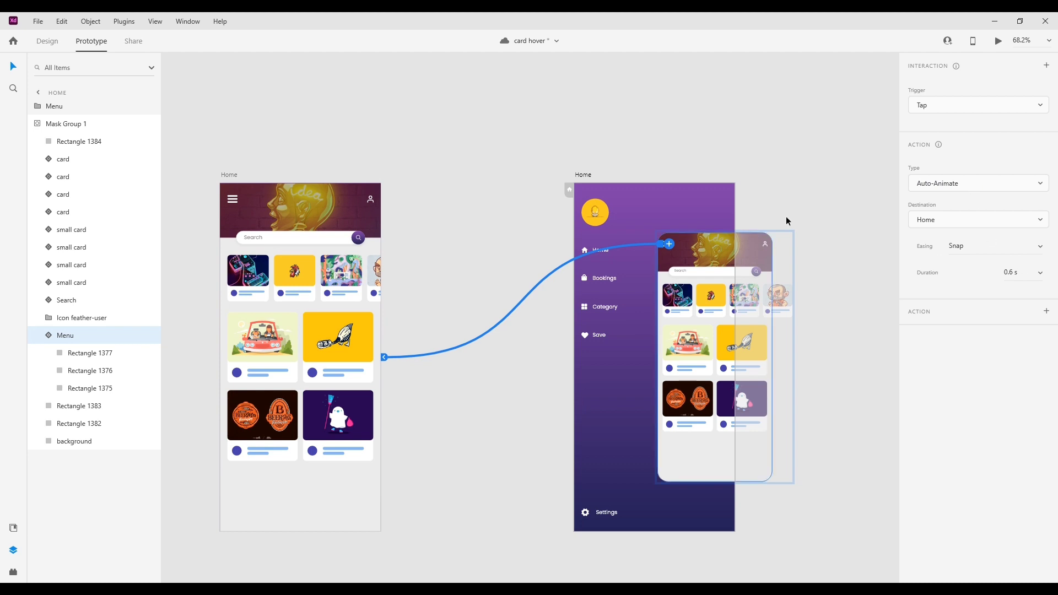
Preview the prototype starting from the original Home artboard and move the preview window over the middle of the canvas
{"action": "left_click", "coordinate": [782, 168]}
{"action": "left_click", "coordinate": [223, 174]}
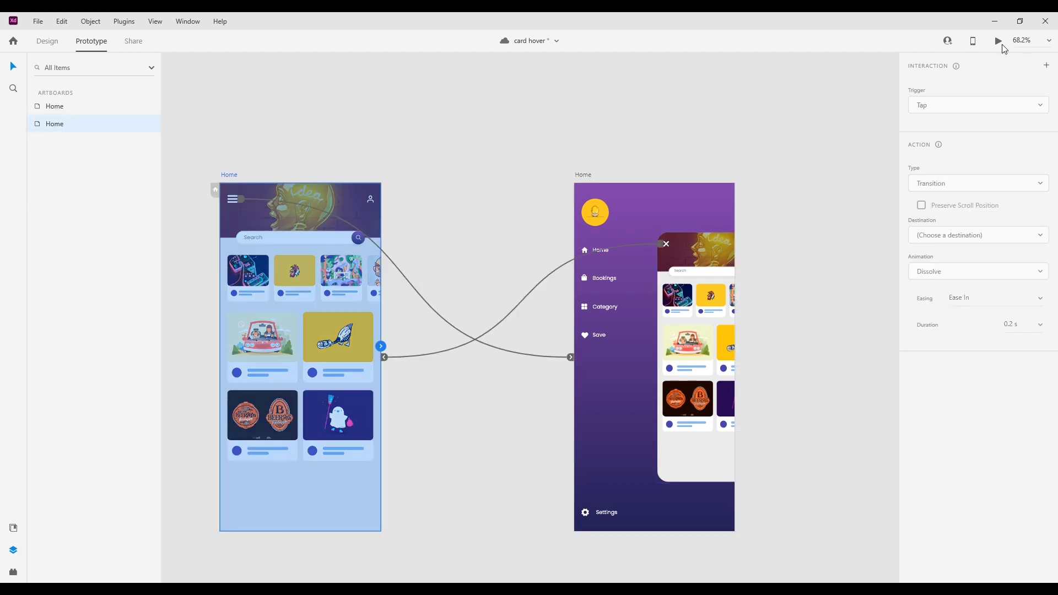
{"action": "key", "text": "ctrl+Return"}
{"action": "left_click_drag", "start_coordinate": [212, 56], "coordinate": [474, 50]}
Test the animated transition in the preview by repeatedly opening the purple menu with the hamburger icon and closing it with the close icon
{"action": "left_click", "coordinate": [394, 75]}
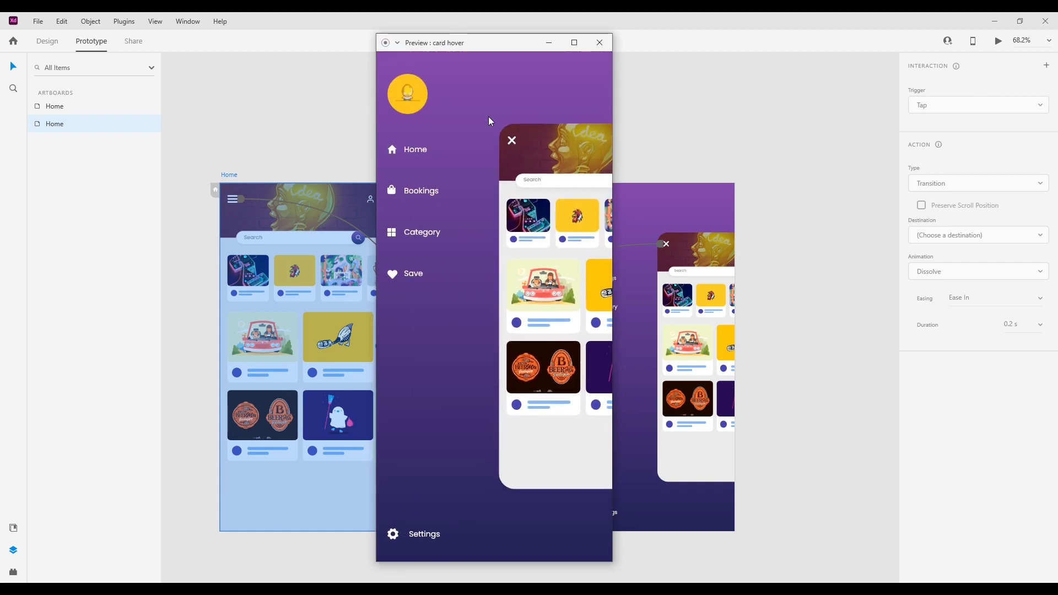
{"action": "left_click", "coordinate": [512, 141]}
{"action": "left_click", "coordinate": [395, 75]}
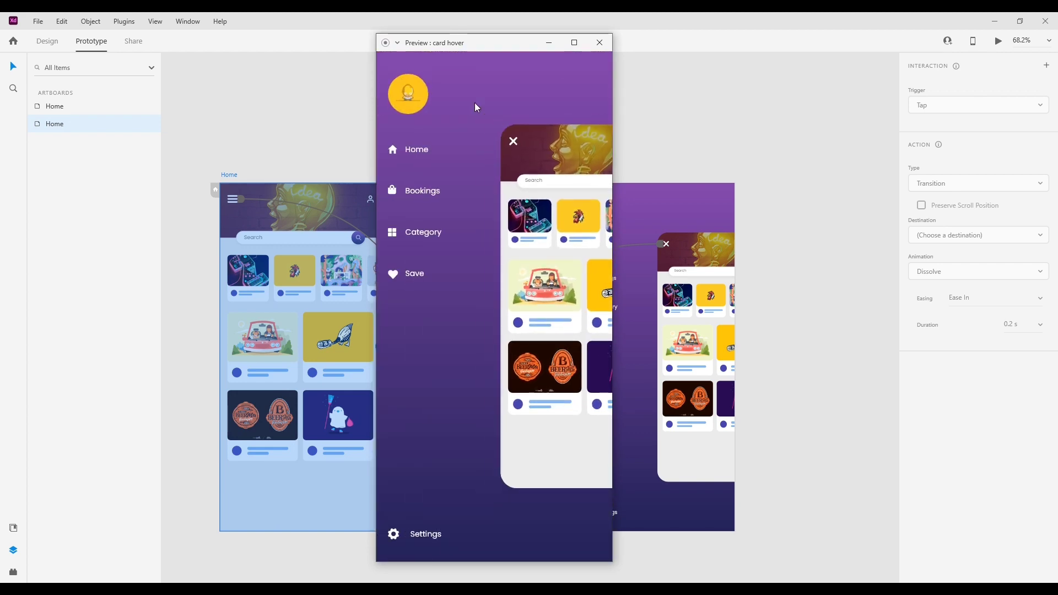
{"action": "left_click", "coordinate": [513, 142]}
{"action": "left_click", "coordinate": [395, 75]}
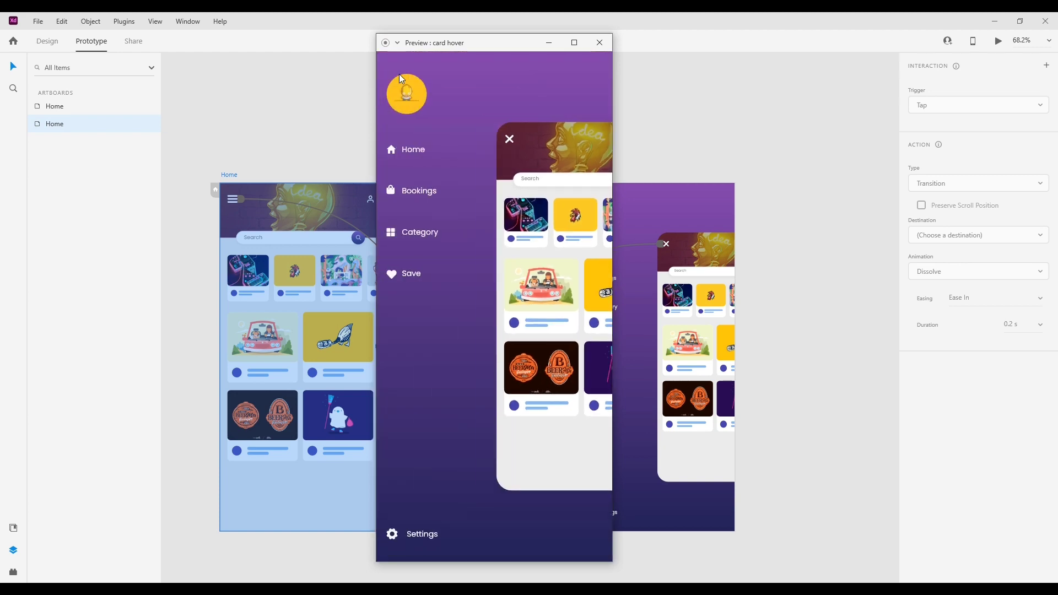
{"action": "left_click", "coordinate": [512, 141]}
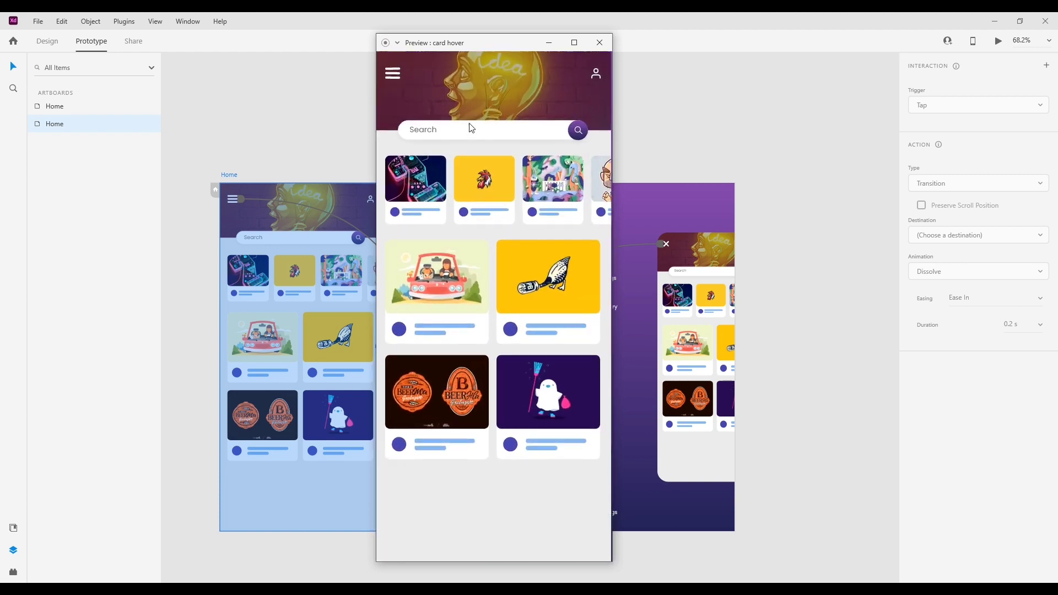
{"action": "left_click", "coordinate": [395, 74]}
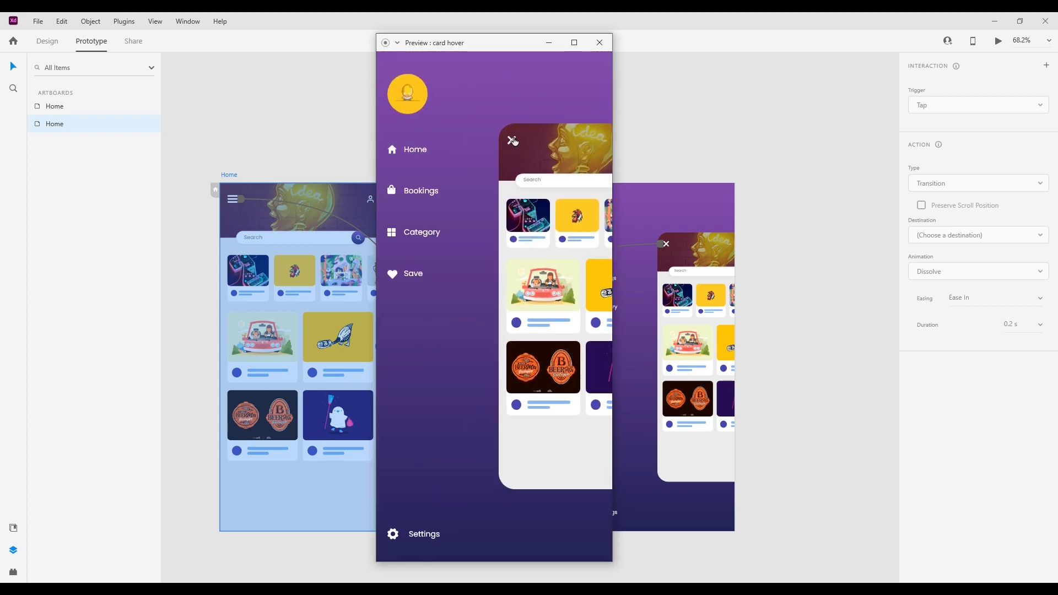
{"action": "left_click", "coordinate": [512, 140]}
{"action": "left_click", "coordinate": [394, 79]}
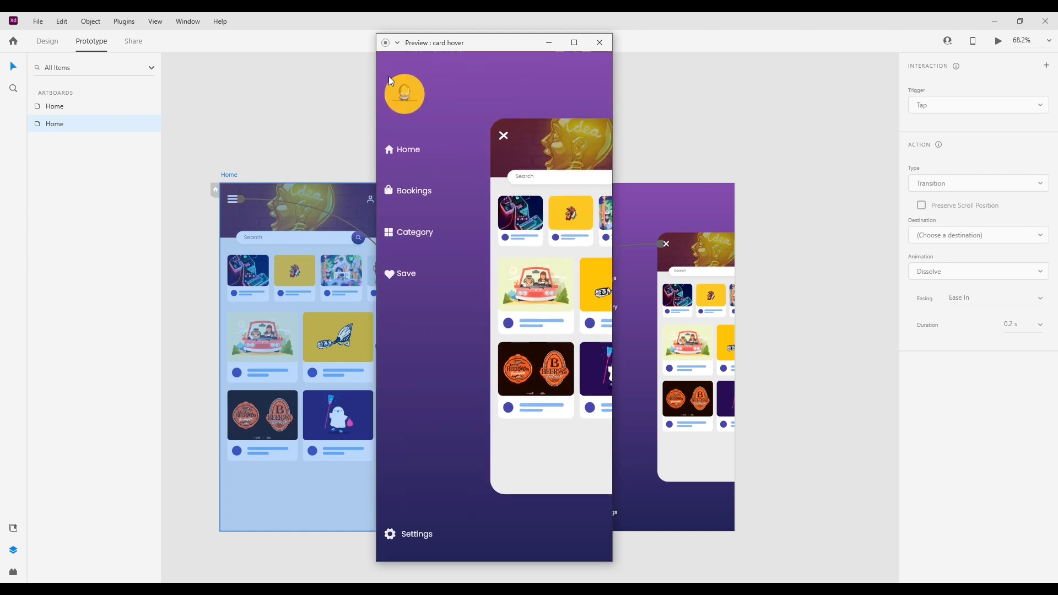
{"action": "left_click", "coordinate": [512, 142]}
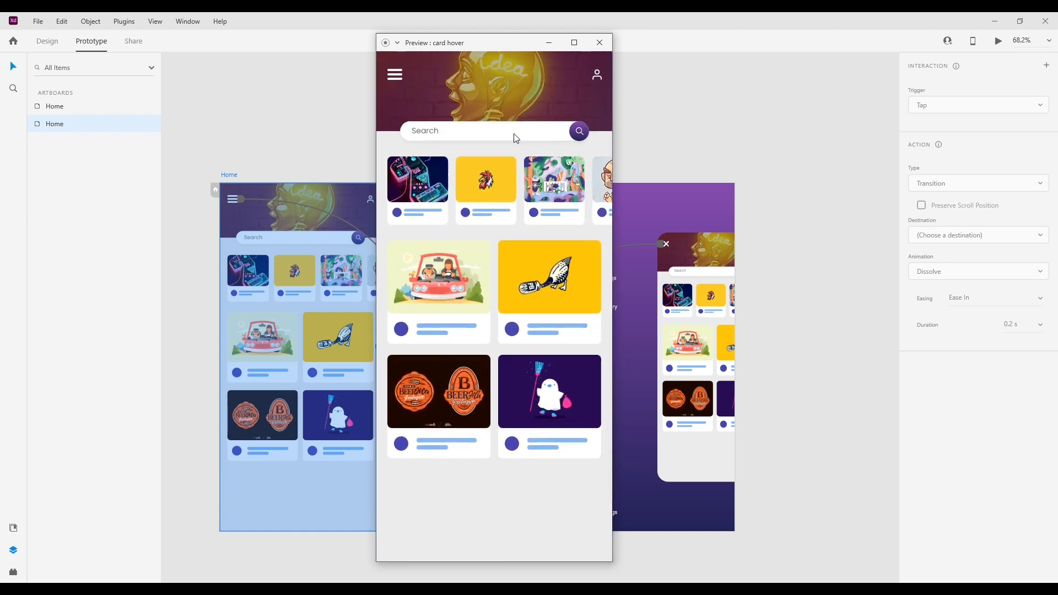